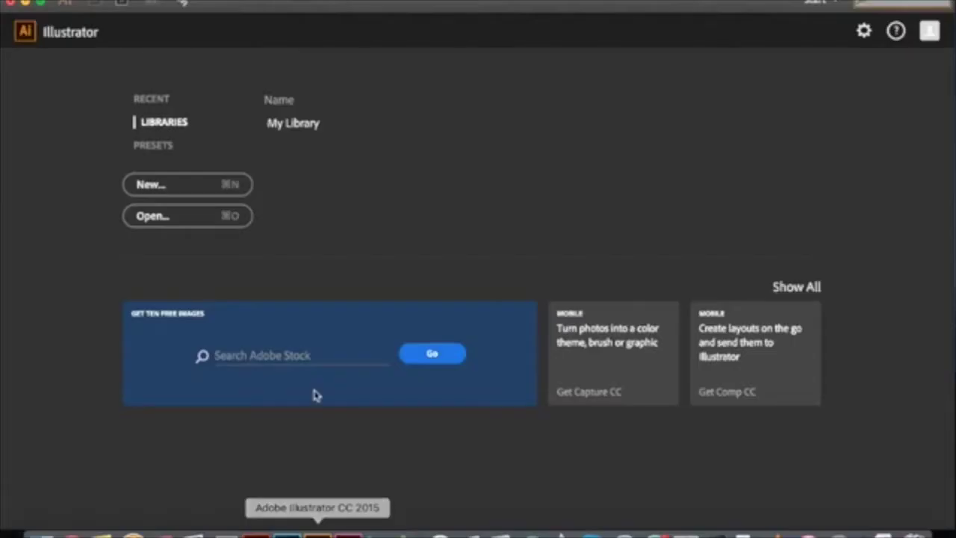
Step: Create a new A3 document in landscape orientation with millimetres as the units
click(187, 184)
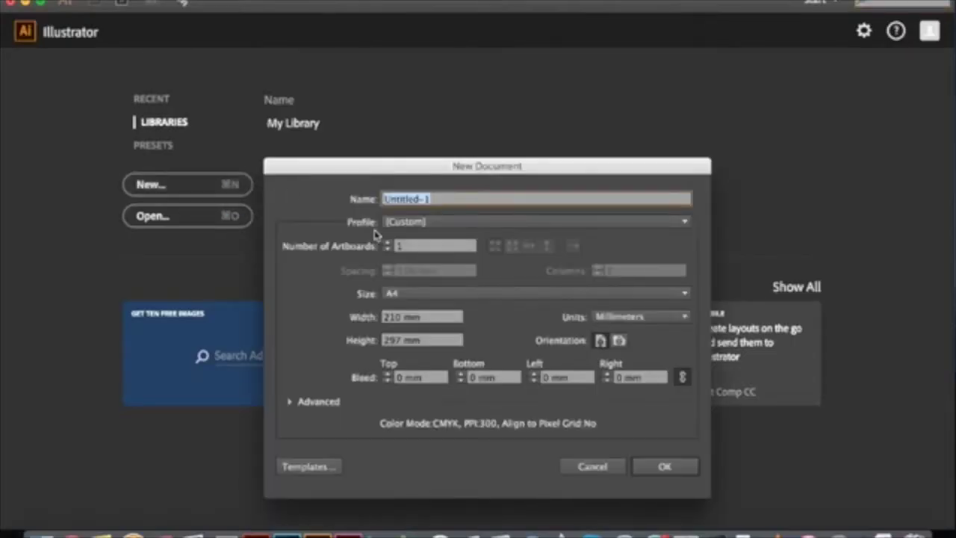
click(622, 343)
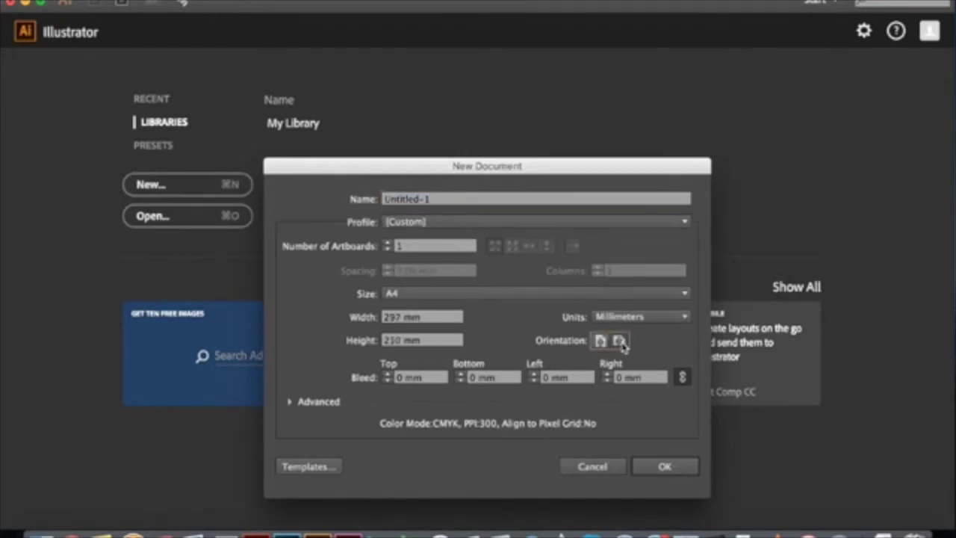
click(419, 294)
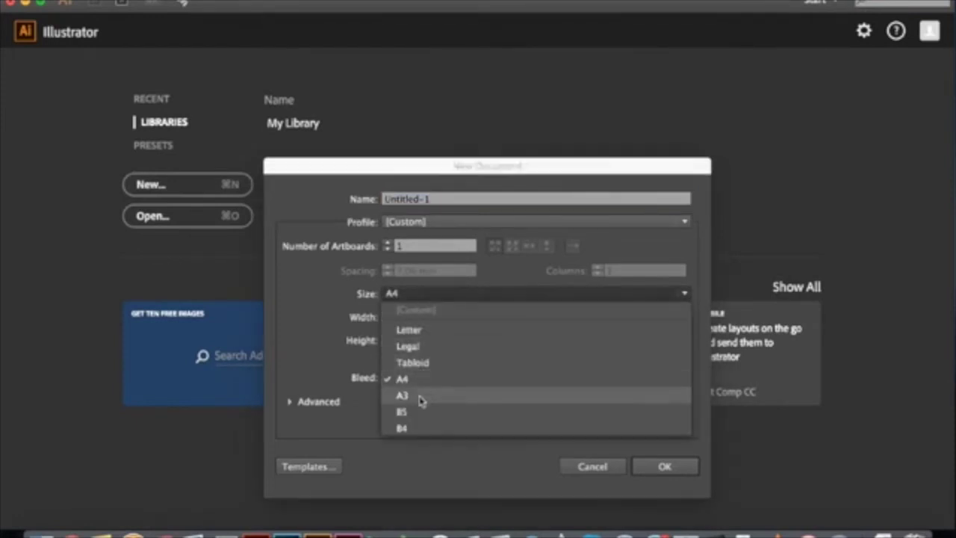
click(416, 397)
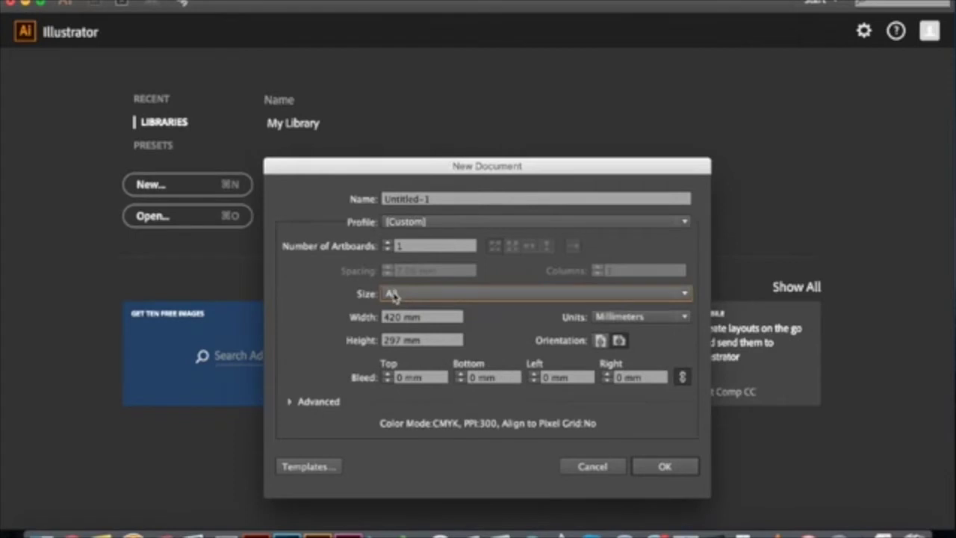
click(679, 470)
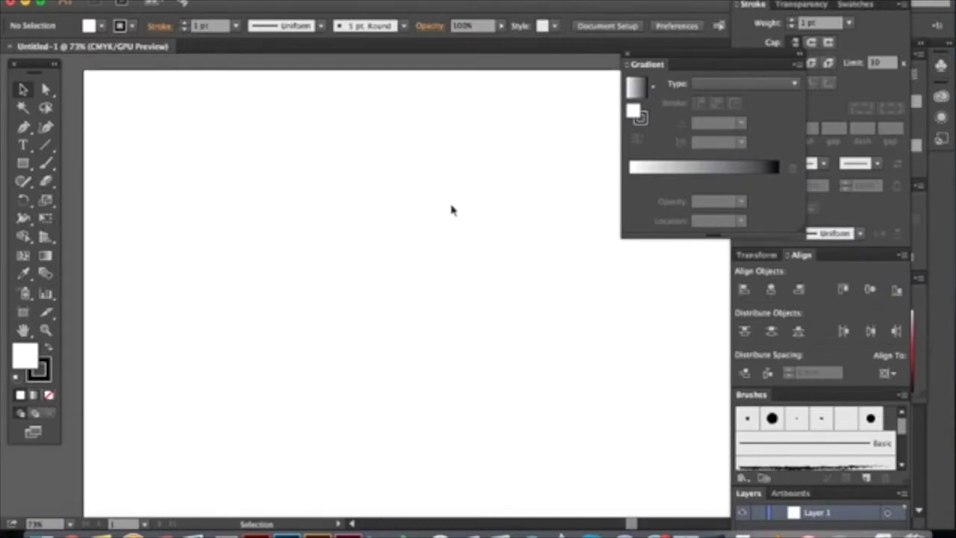
Step: Close the floating Gradient panel that covers part of the artboard
key(super+minus)
scroll(451, 210, right, 3)
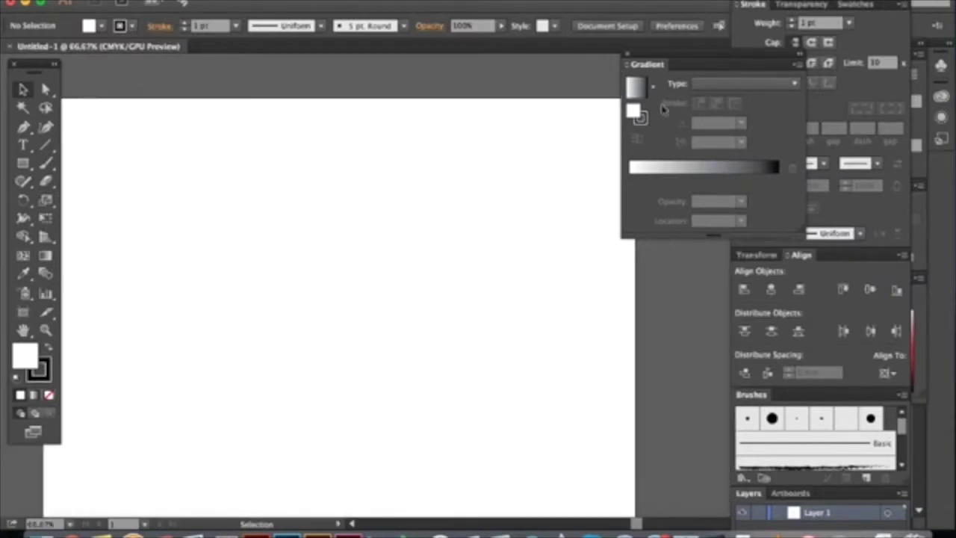
click(627, 56)
scroll(530, 187, left, 3)
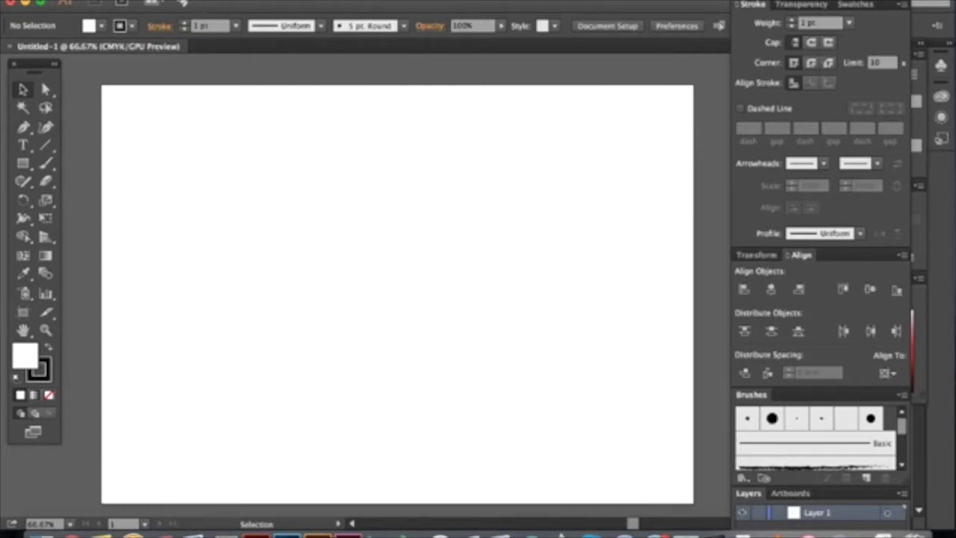
click(149, 3)
click(164, 213)
click(281, 131)
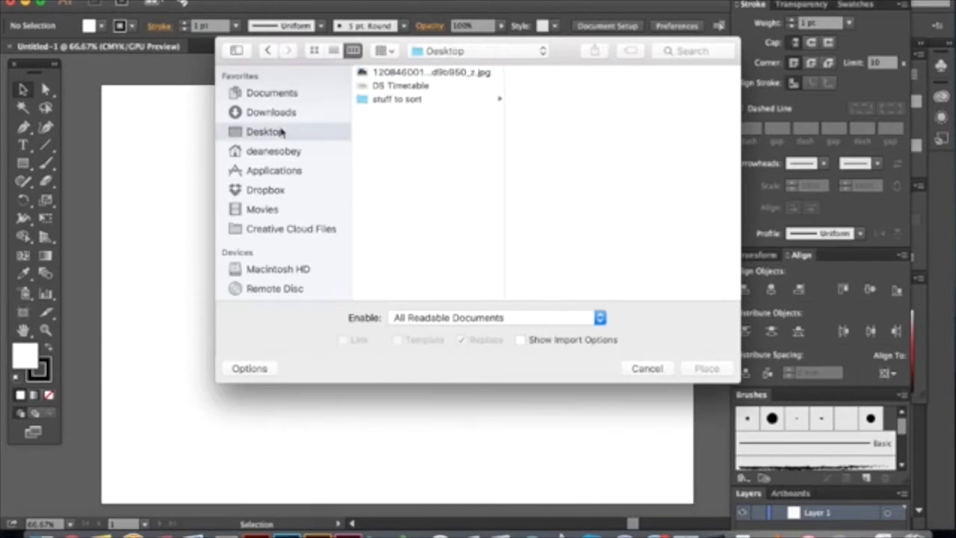
click(397, 73)
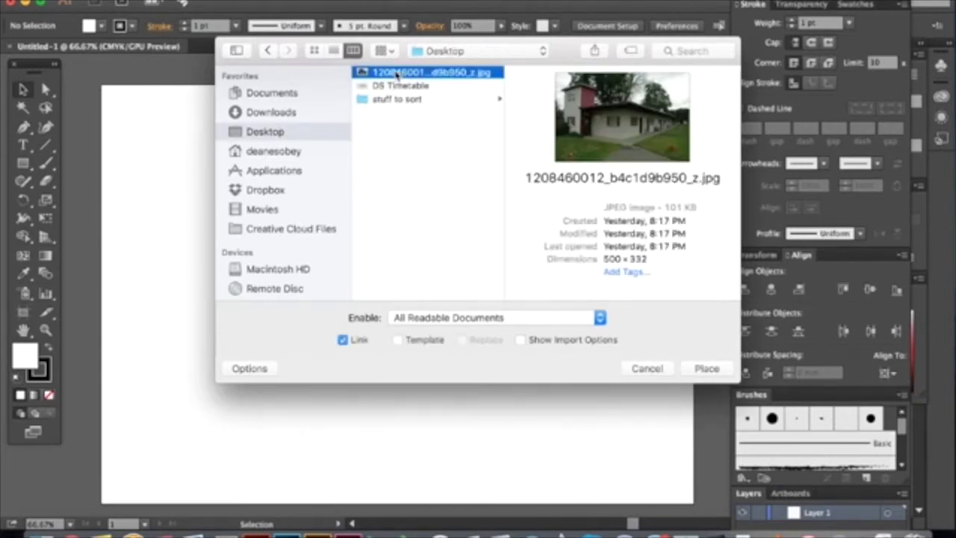
click(704, 369)
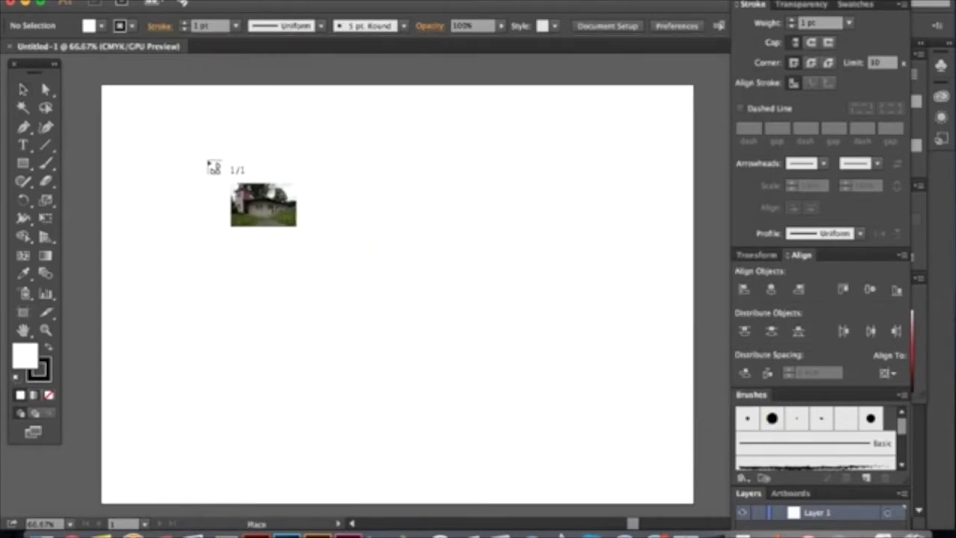
click(206, 158)
click(506, 280)
click(350, 228)
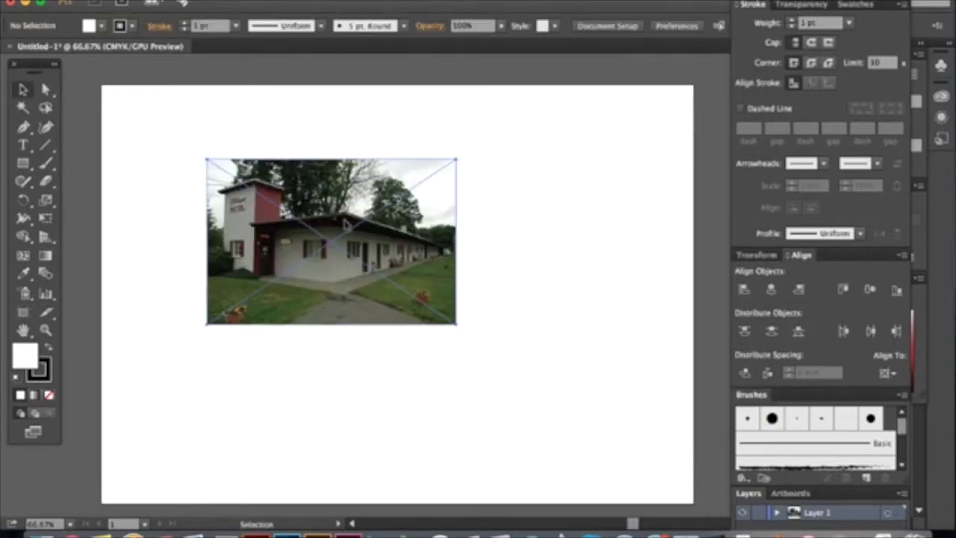
key(Delete)
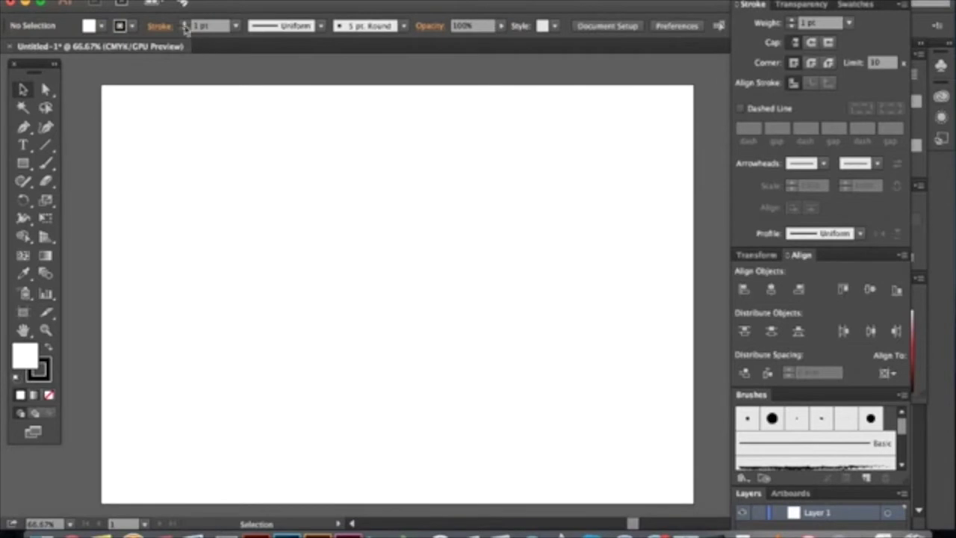
drag(213, 5, 410, 5)
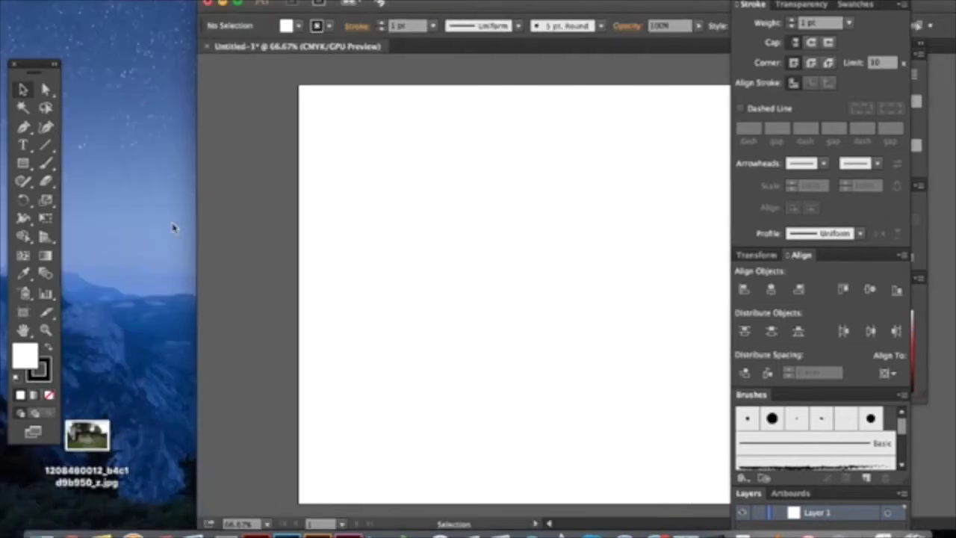
drag(86, 436, 144, 337)
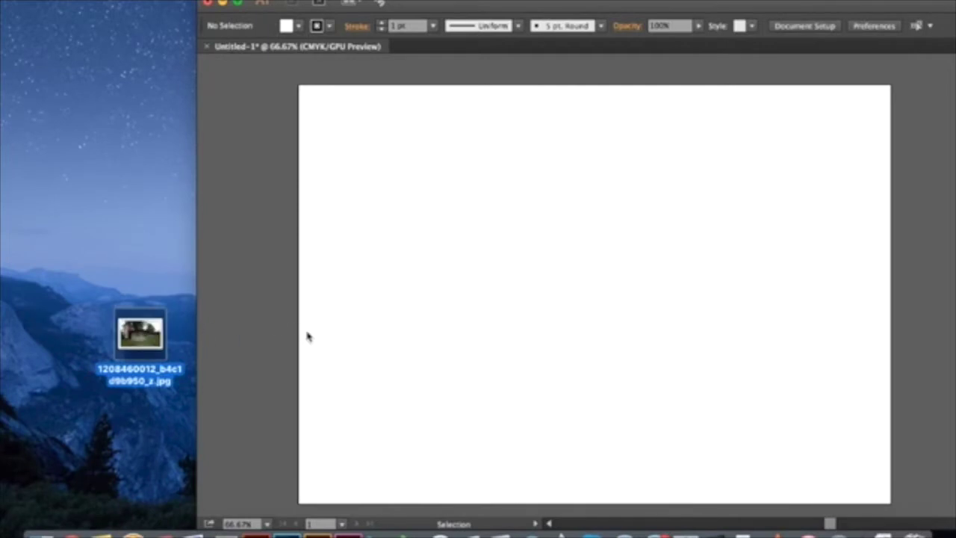
drag(143, 336, 403, 317)
drag(581, 5, 385, 6)
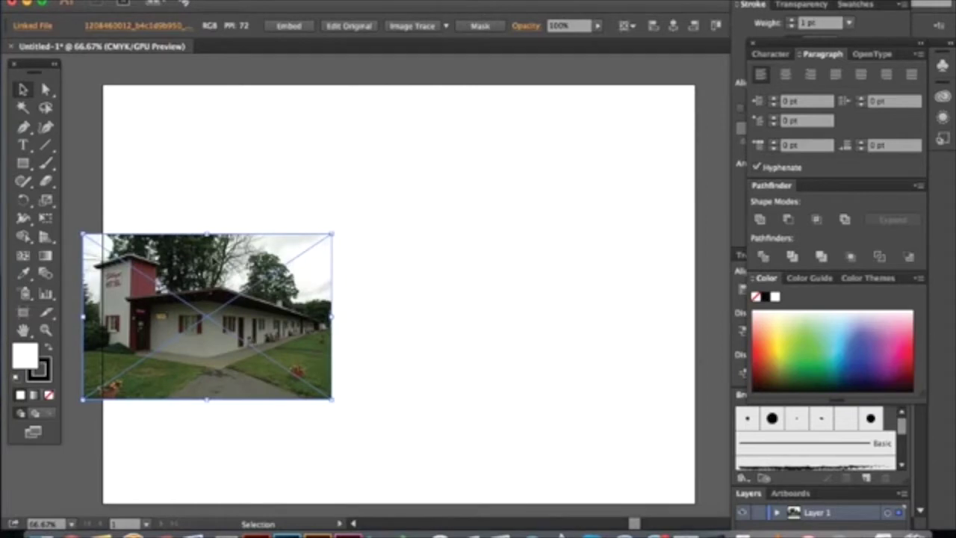
Step: Move the motel photo fully onto the artboard and enlarge it proportionally to cover most of the artboard
drag(215, 258, 277, 159)
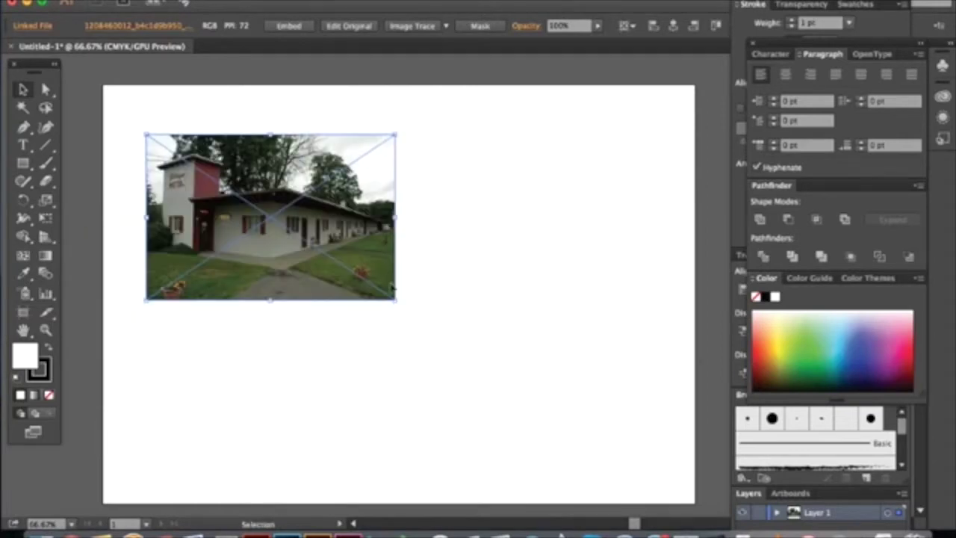
drag(397, 298, 641, 439)
click(621, 331)
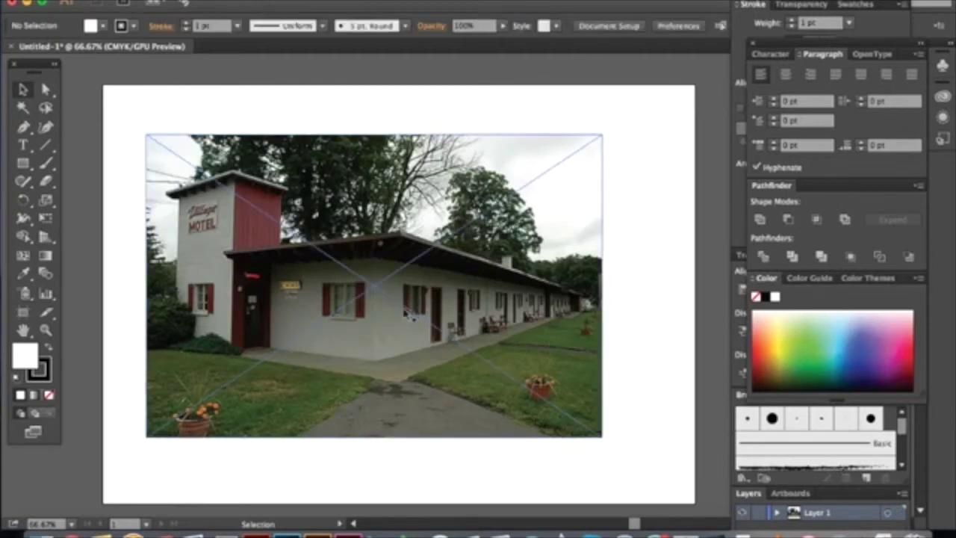
drag(398, 314, 431, 317)
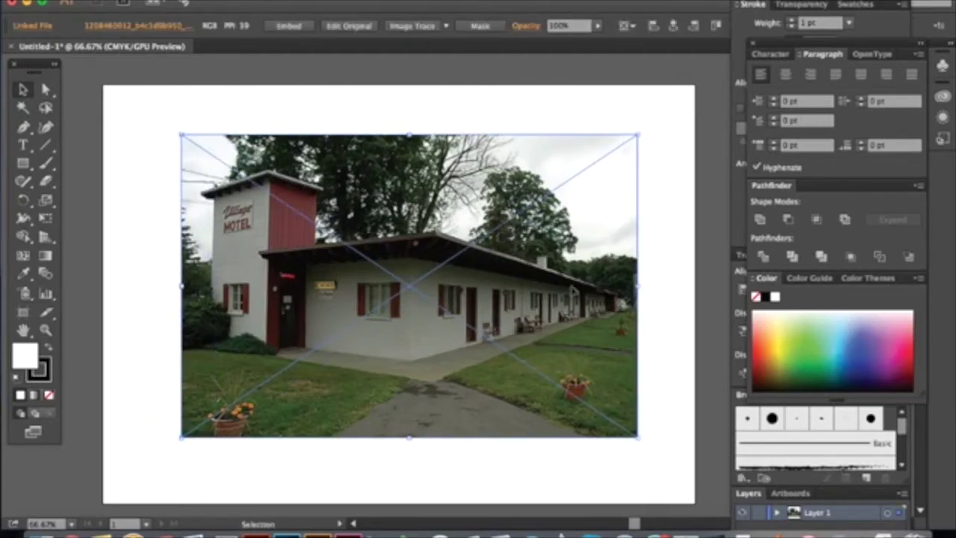
click(685, 261)
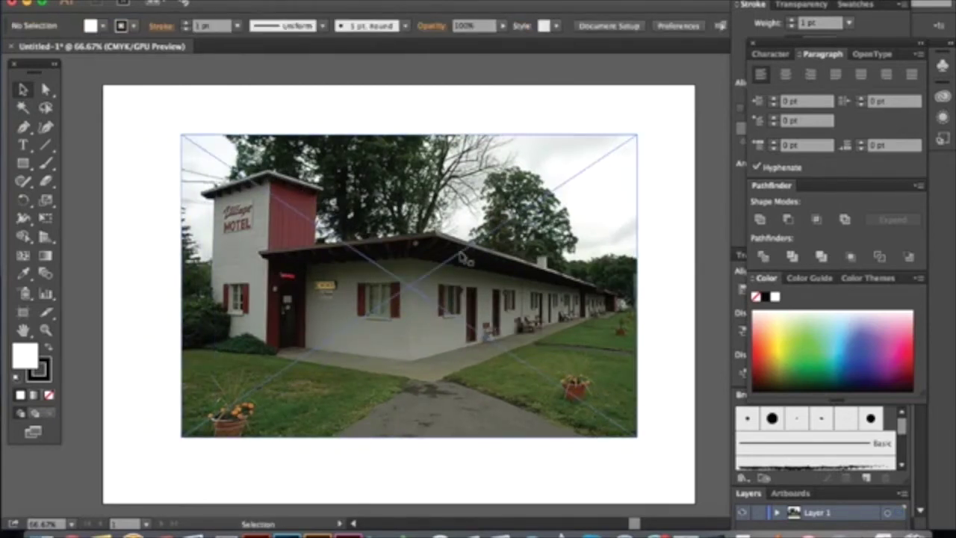
Step: Centre the motel photo horizontally and vertically on the artboard
click(463, 258)
click(673, 26)
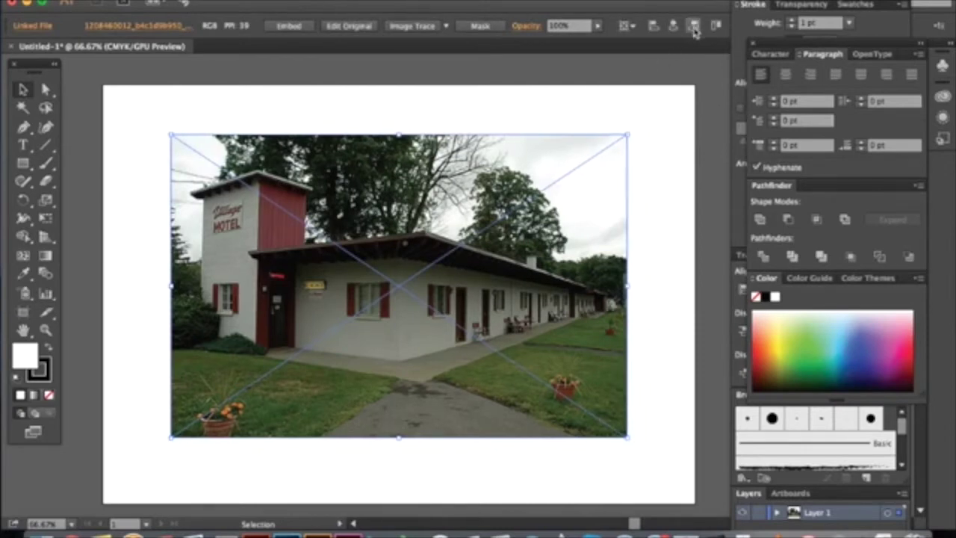
click(756, 5)
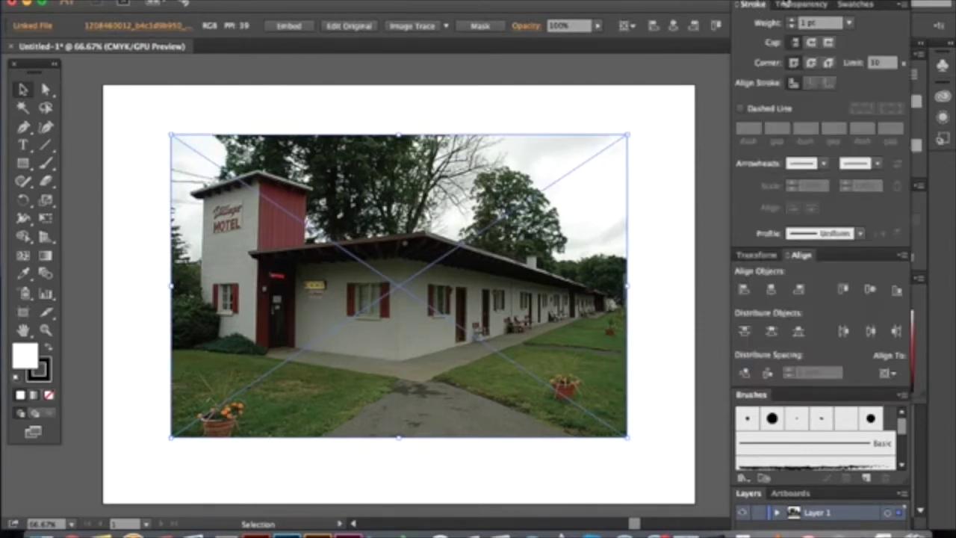
click(737, 25)
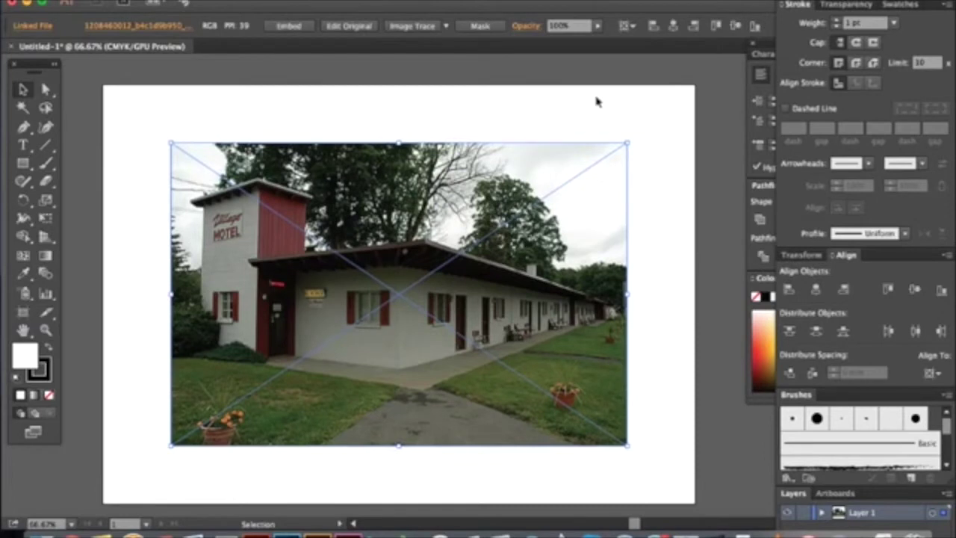
click(594, 123)
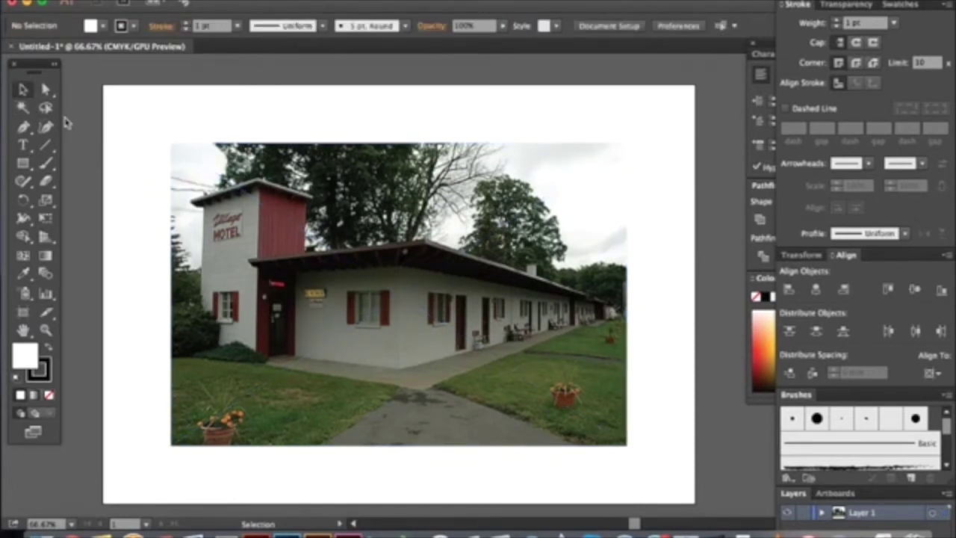
Step: Lock the motel photo in place on the artboard
click(228, 237)
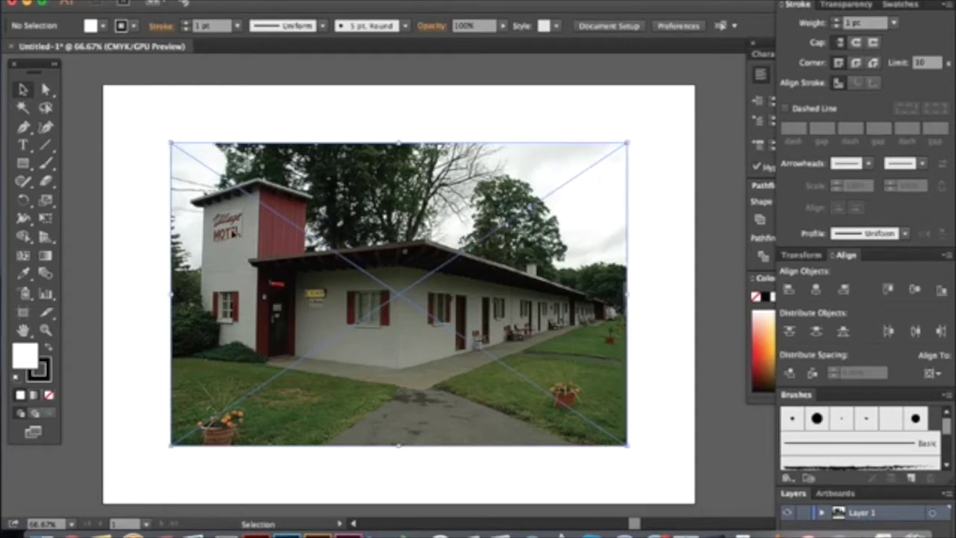
right_click(179, 82)
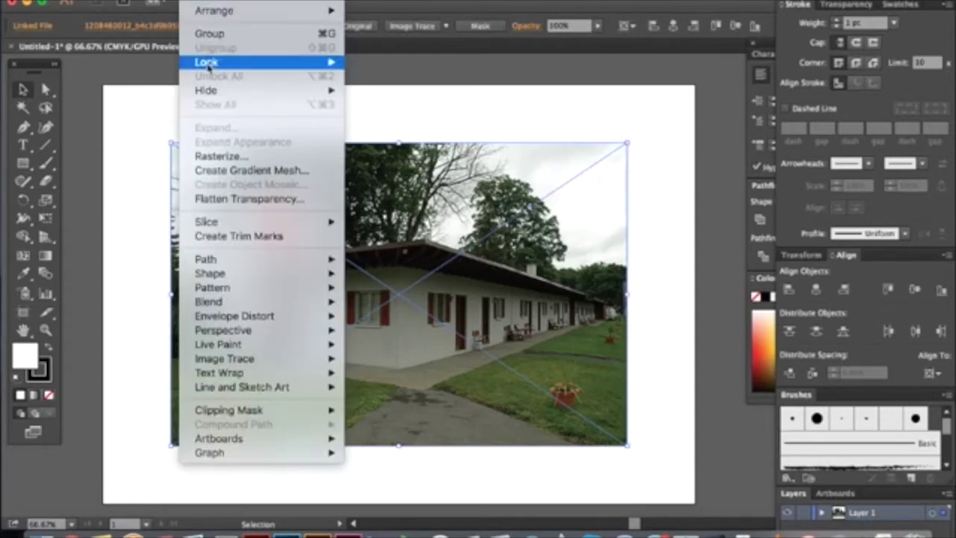
mouse_move(211, 64)
click(366, 66)
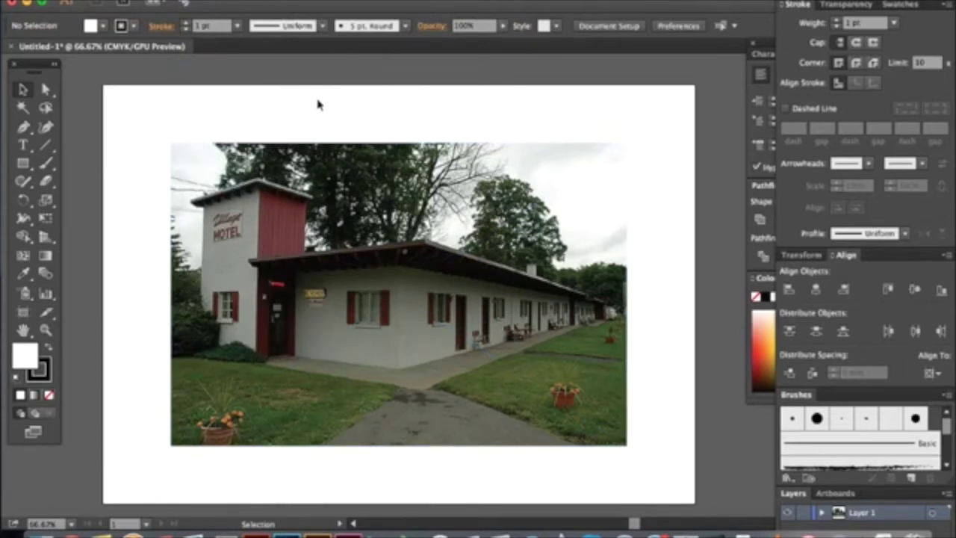
Step: Unlock all locked objects in the document
click(192, 2)
click(215, 80)
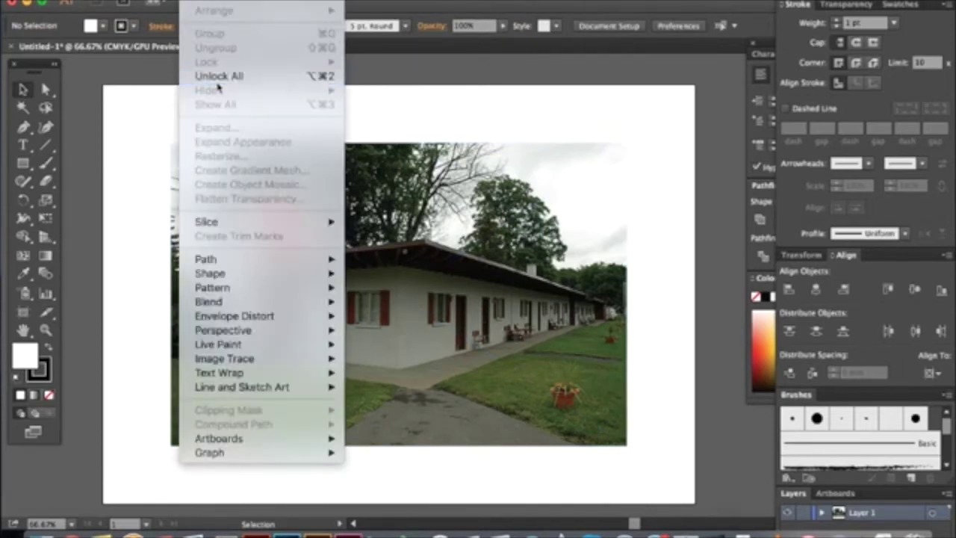
click(308, 139)
Step: Lower the motel photo's opacity to 20%, and raise it slightly
click(318, 153)
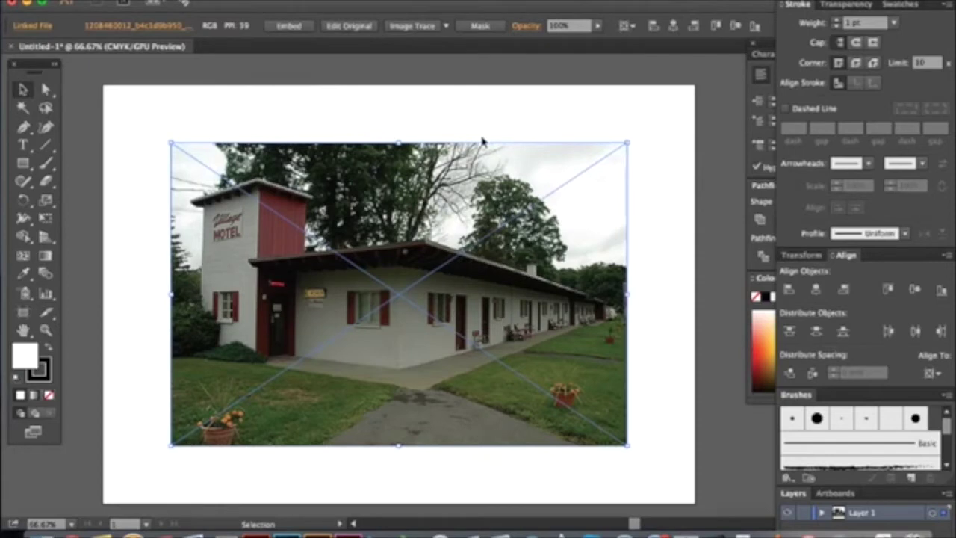
click(573, 25)
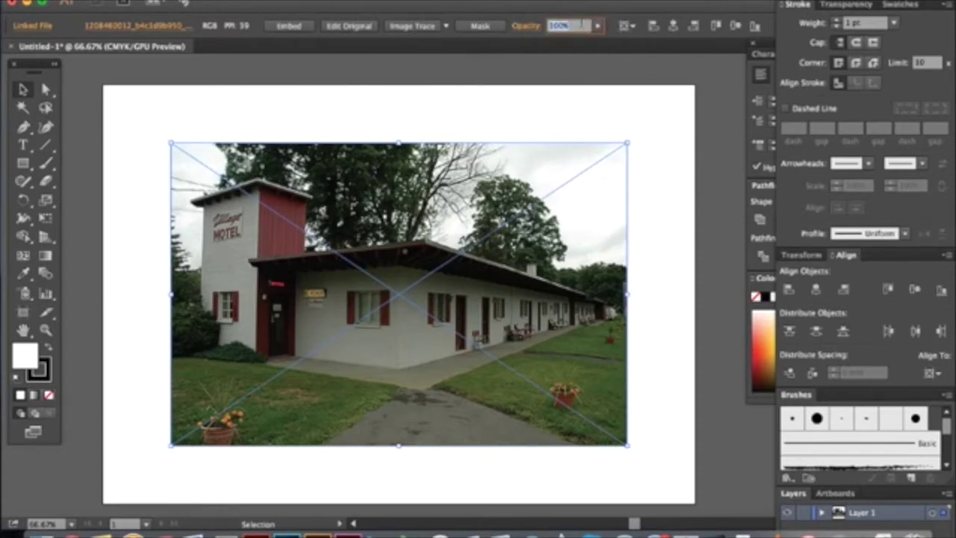
text(20)
key(Return)
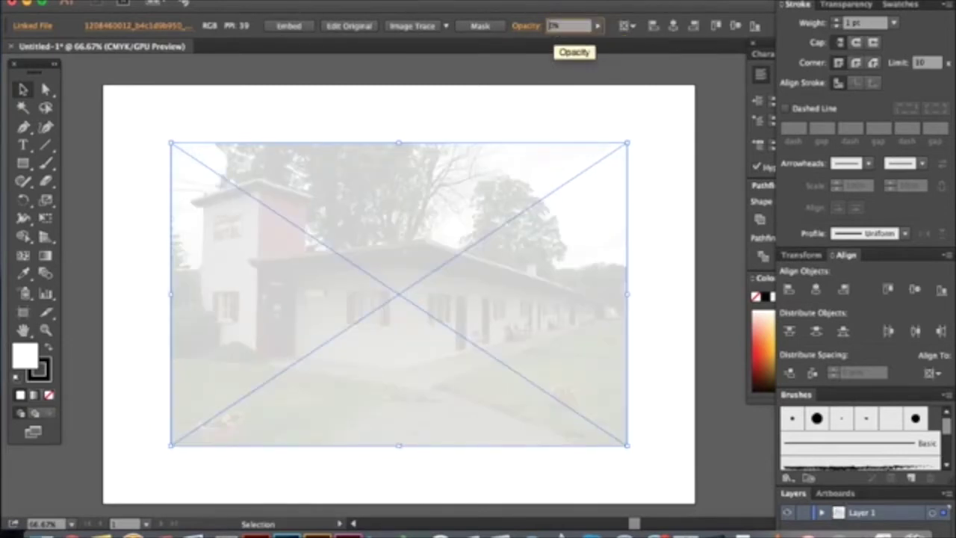
text(50)
key(Return)
click(523, 118)
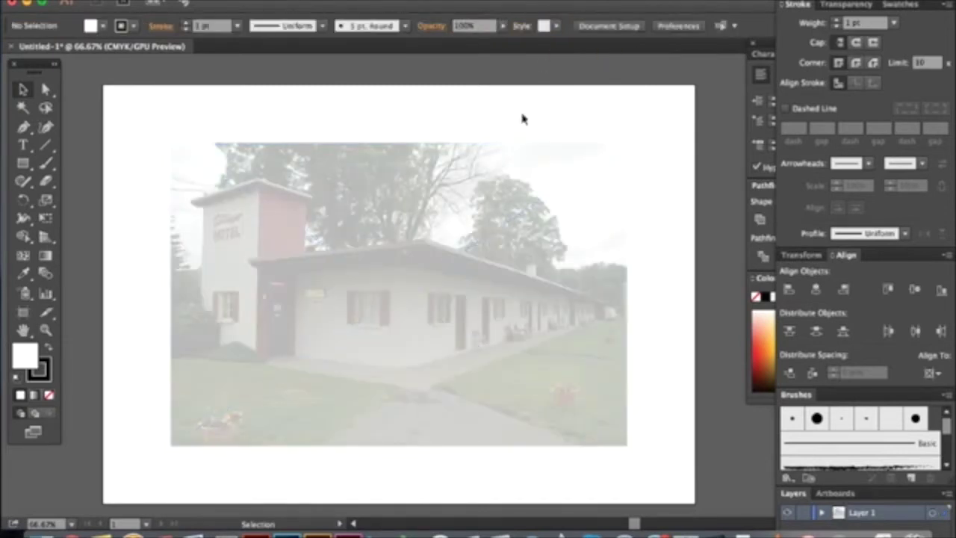
Step: Set the motel photo's opacity to 40% and leave the photo selected
click(470, 167)
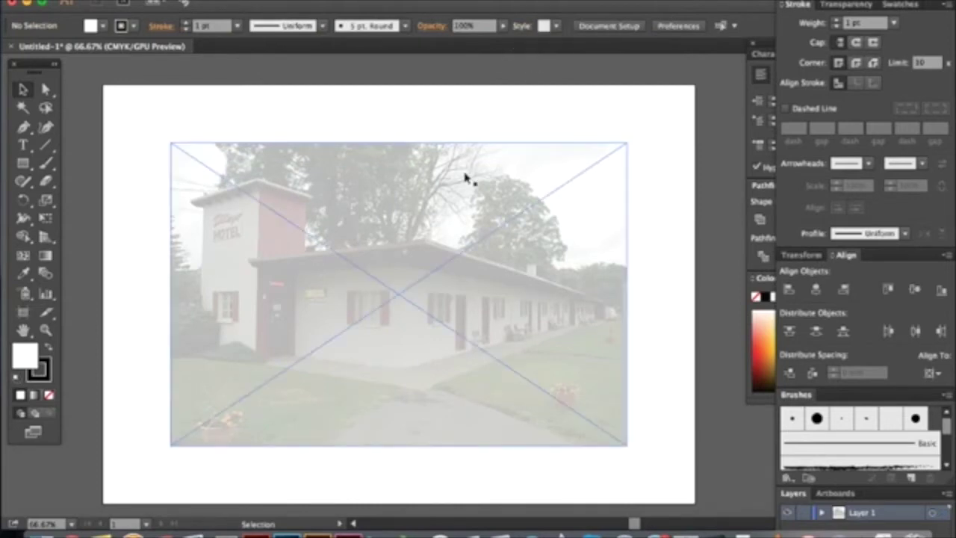
click(557, 26)
key(BackSpace)
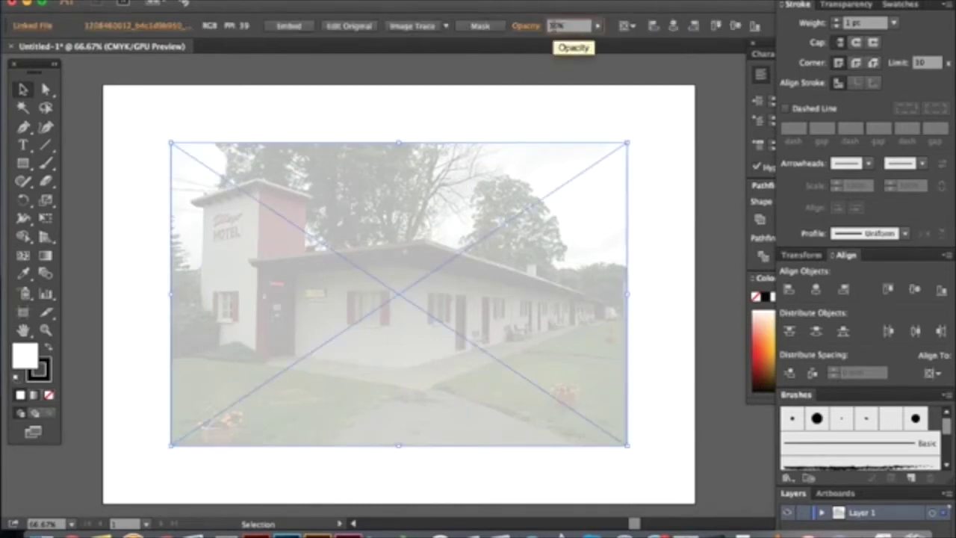
key(Return)
click(473, 94)
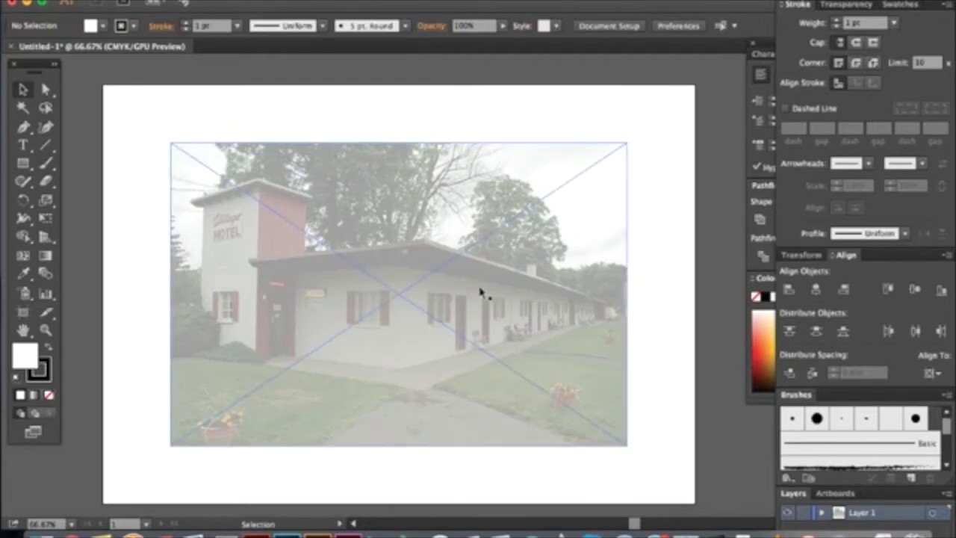
click(239, 171)
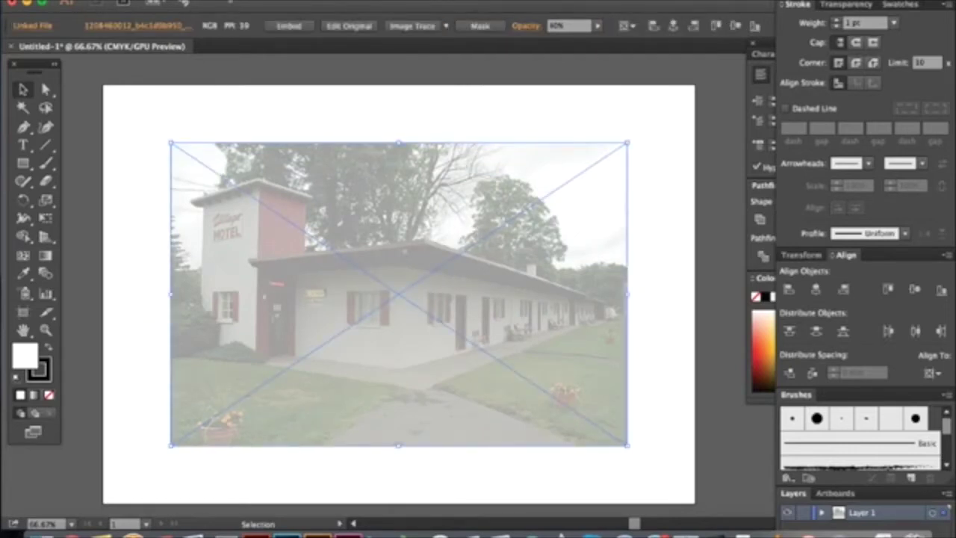
Step: Lock the selected motel photo so it stays fixed on the artboard
click(194, 0)
mouse_move(235, 61)
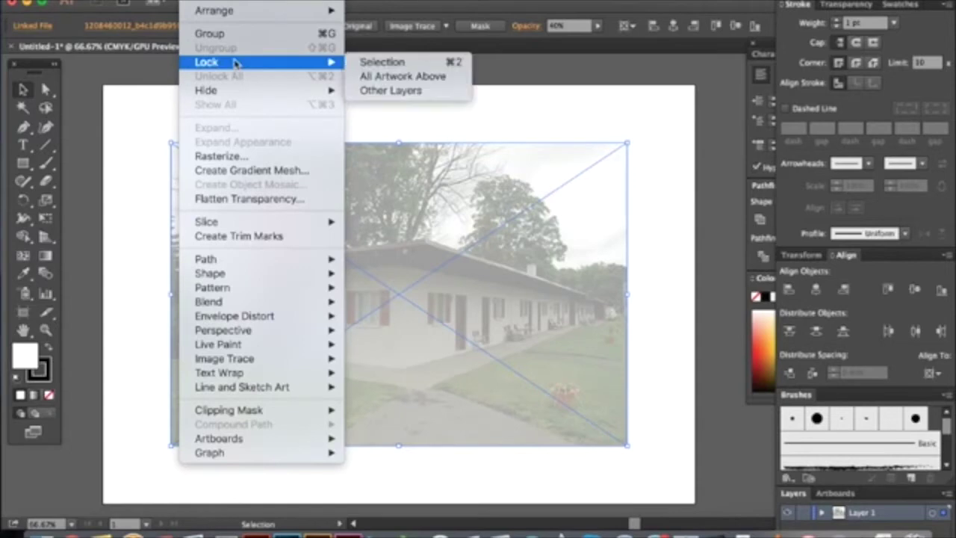
click(368, 63)
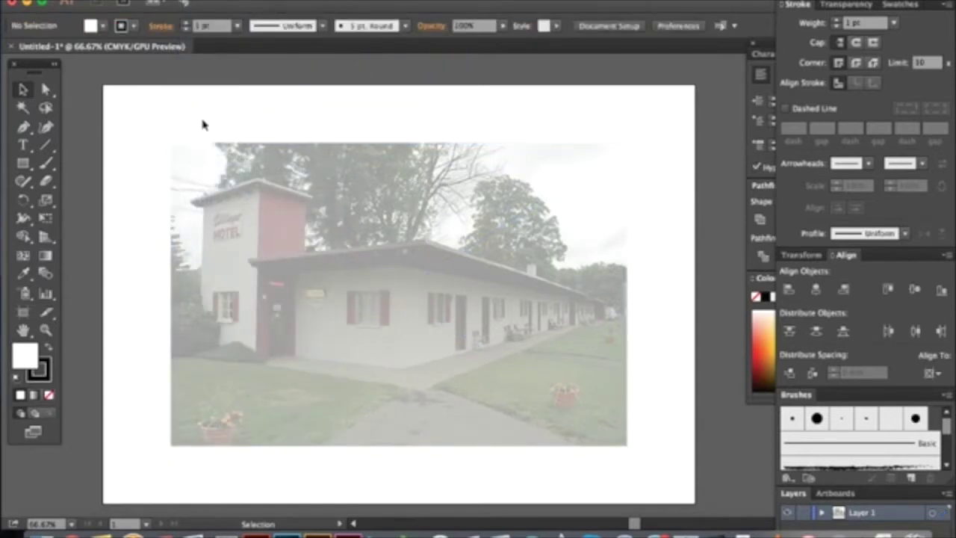
Step: Show the perspective grid with the Perspective Grid tool and move the tools panel clear of the plane-switching widget
click(45, 238)
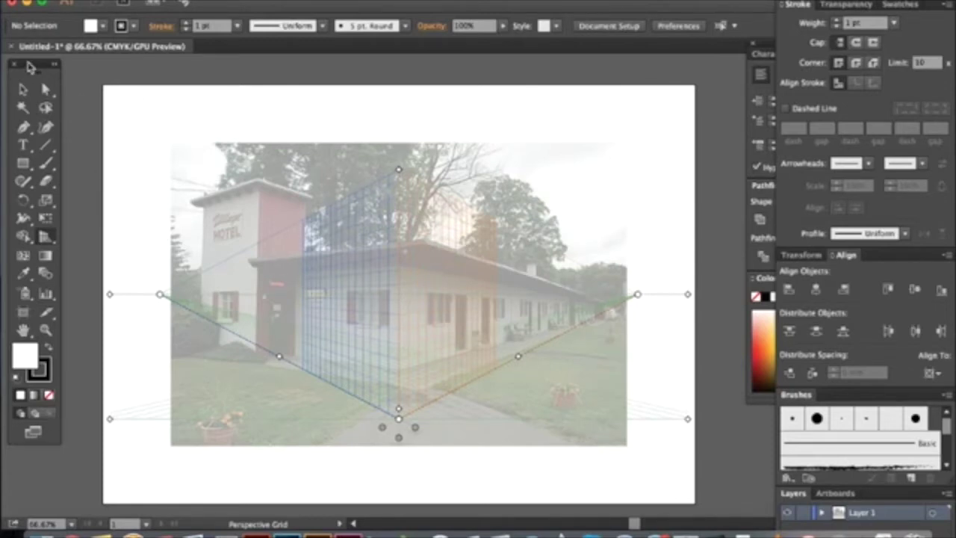
drag(31, 68, 31, 153)
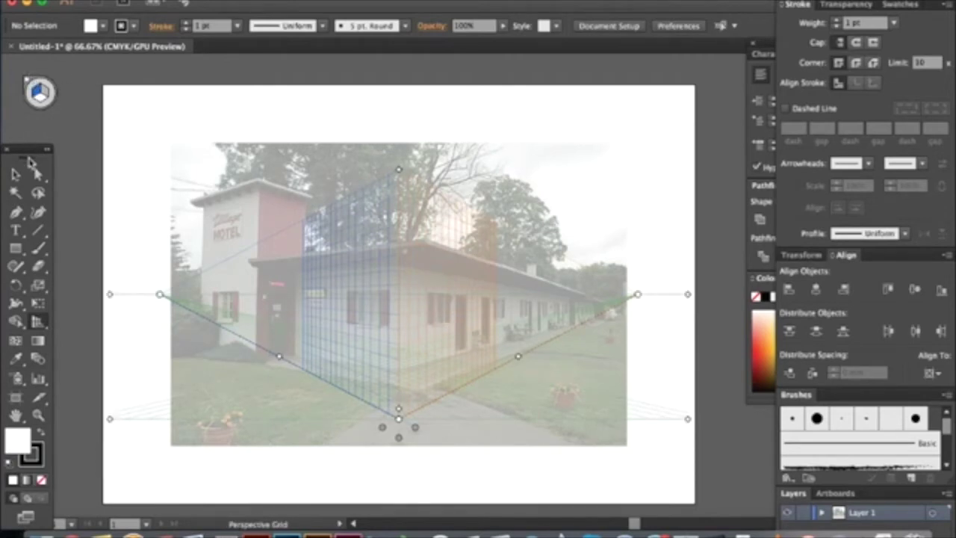
drag(28, 153, 38, 128)
click(42, 90)
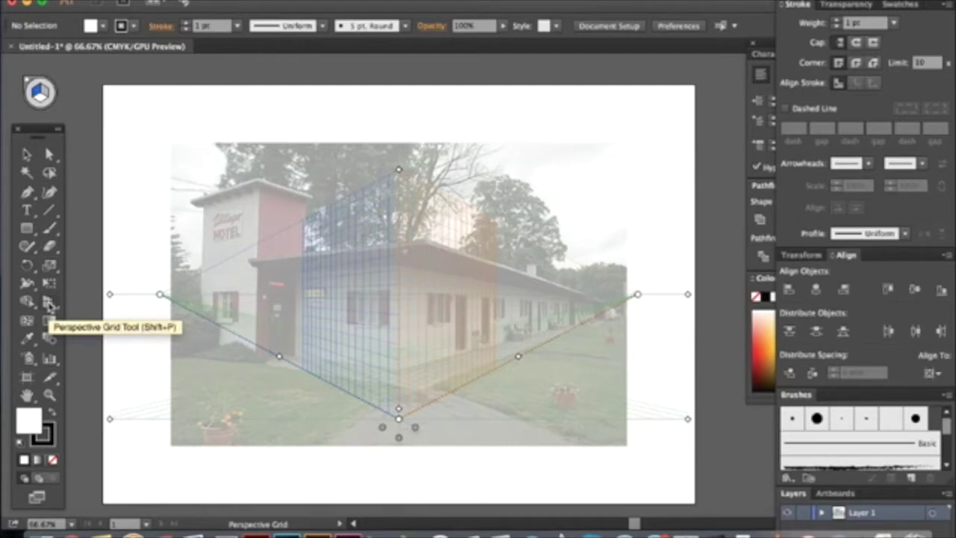
drag(50, 302, 161, 301)
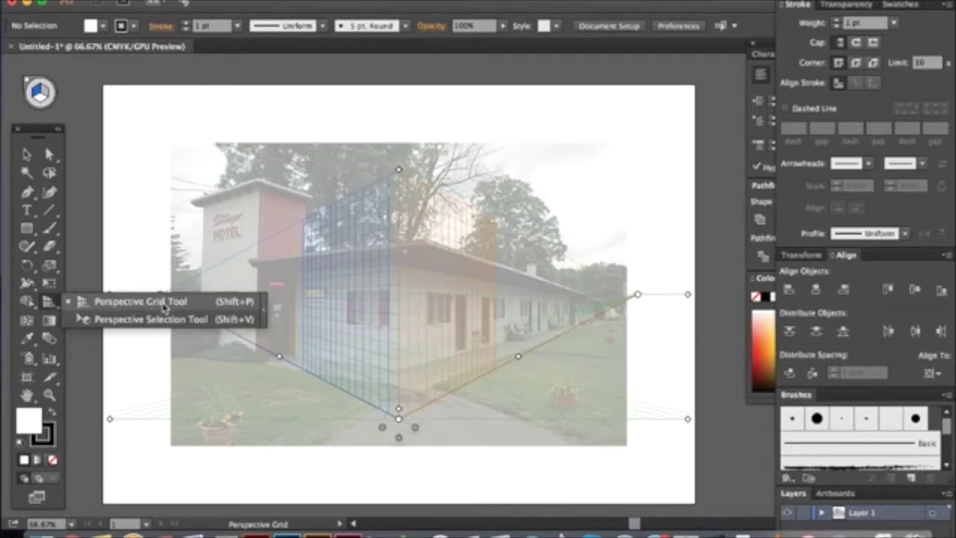
mouse_move(163, 307)
mouse_down()
mouse_move(162, 320)
mouse_move(170, 321)
mouse_up()
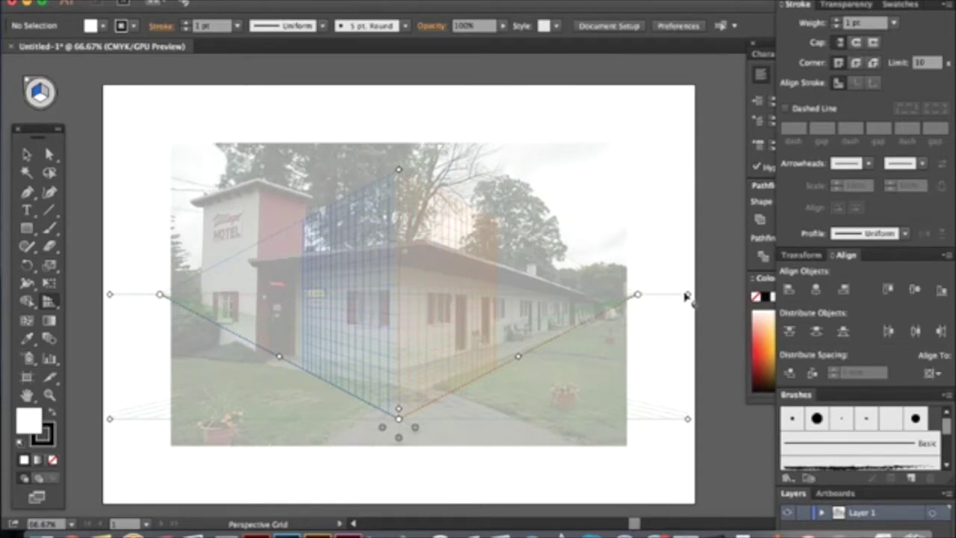
Step: Lower the grid's horizon line slightly and shift the left and right grid planes to meet at the motel's front corner
drag(689, 296, 688, 315)
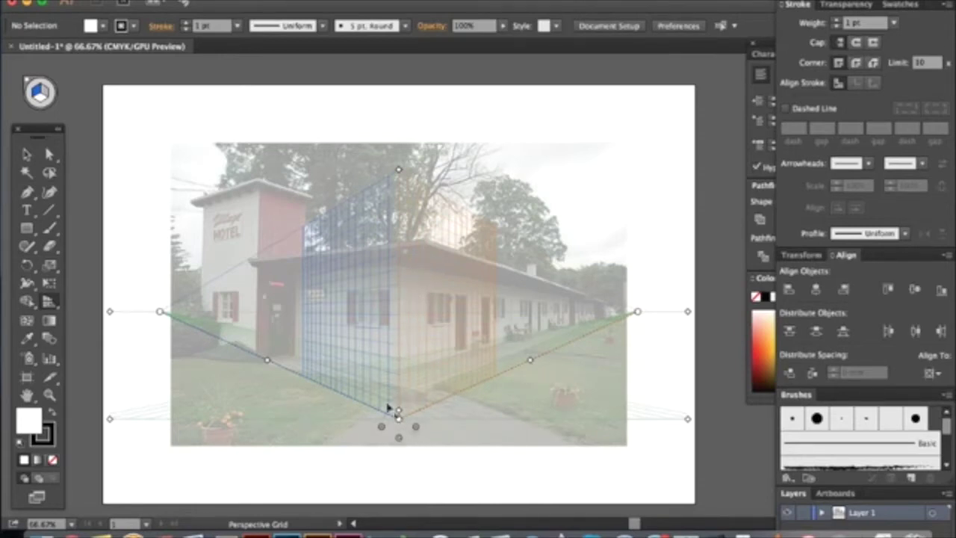
drag(431, 435, 445, 288)
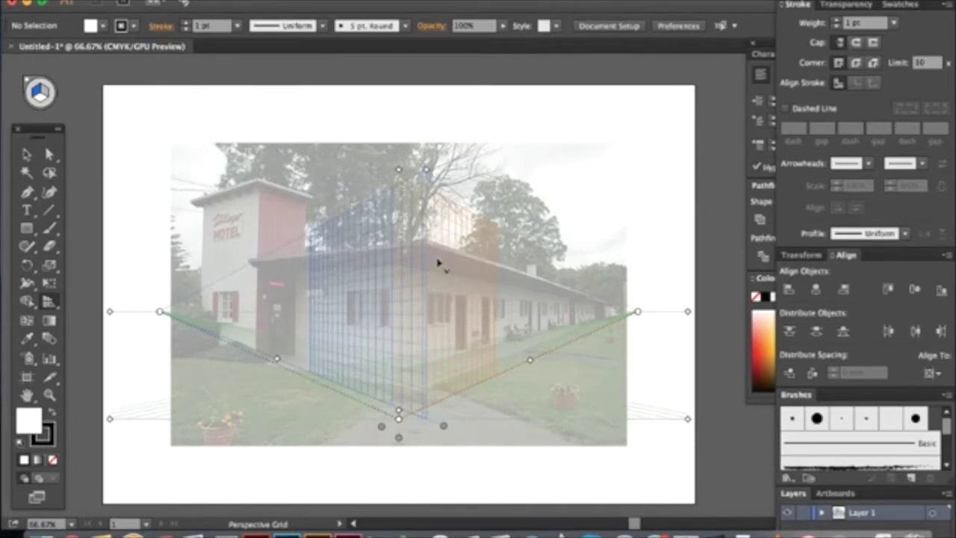
drag(382, 430, 410, 442)
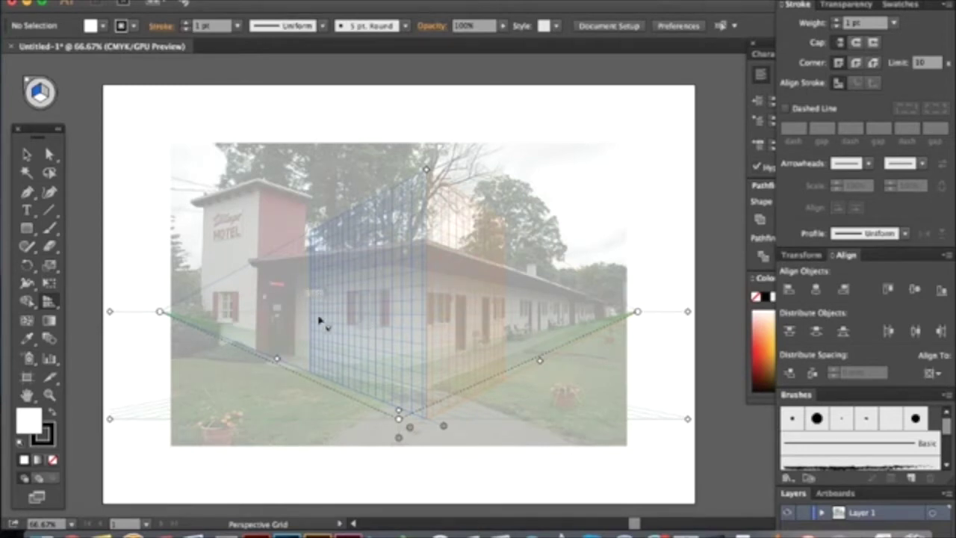
Step: Move the left grid extent outward and lower the grid's vertical extent to the motel's front roof corner
drag(267, 360, 230, 342)
drag(427, 173, 427, 246)
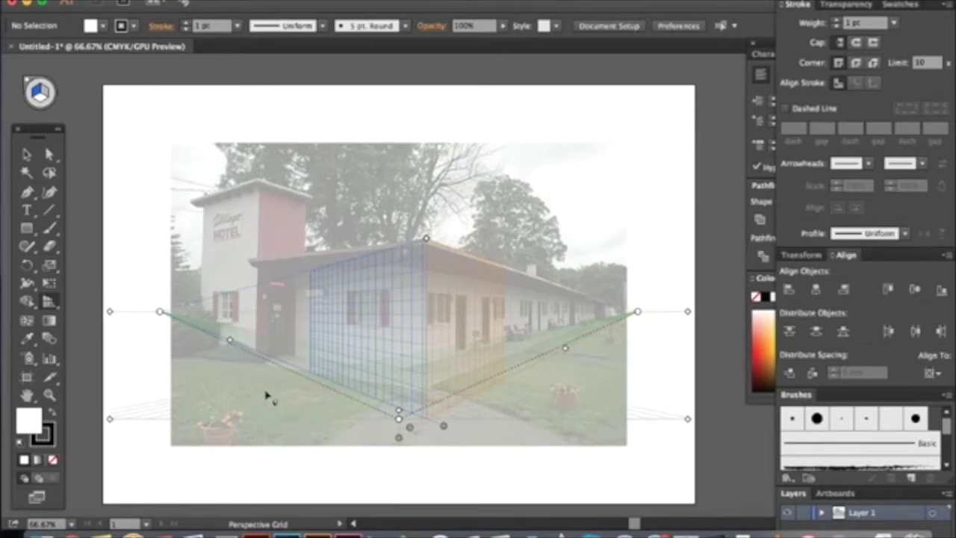
drag(111, 419, 125, 385)
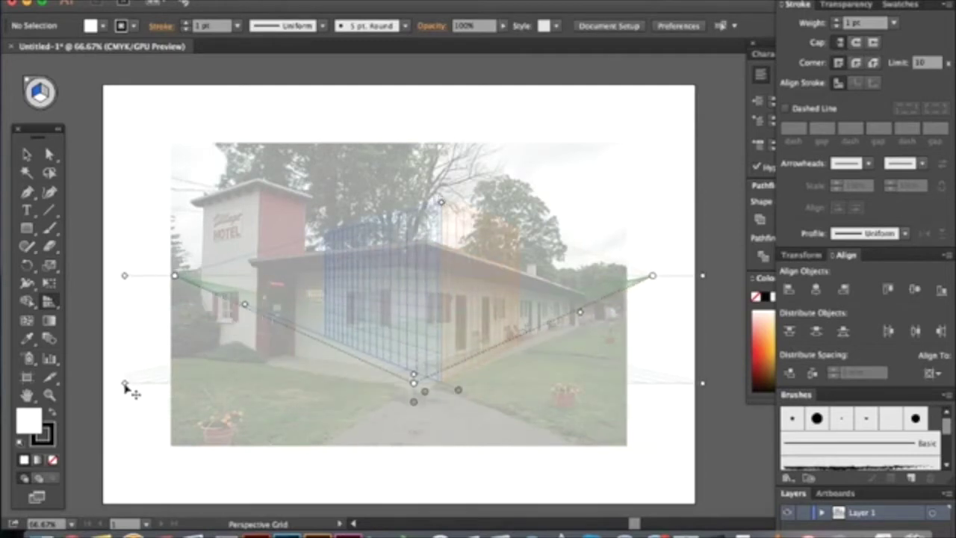
key(super+z)
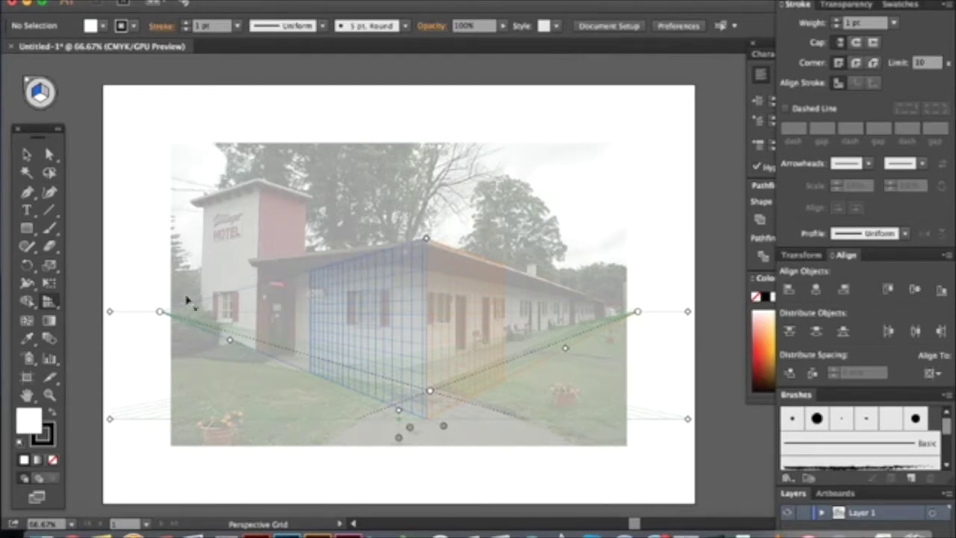
Step: Pull the left vanishing point far out beyond the artboard so the left grid plane follows the motel's front wall
key(super+minus)
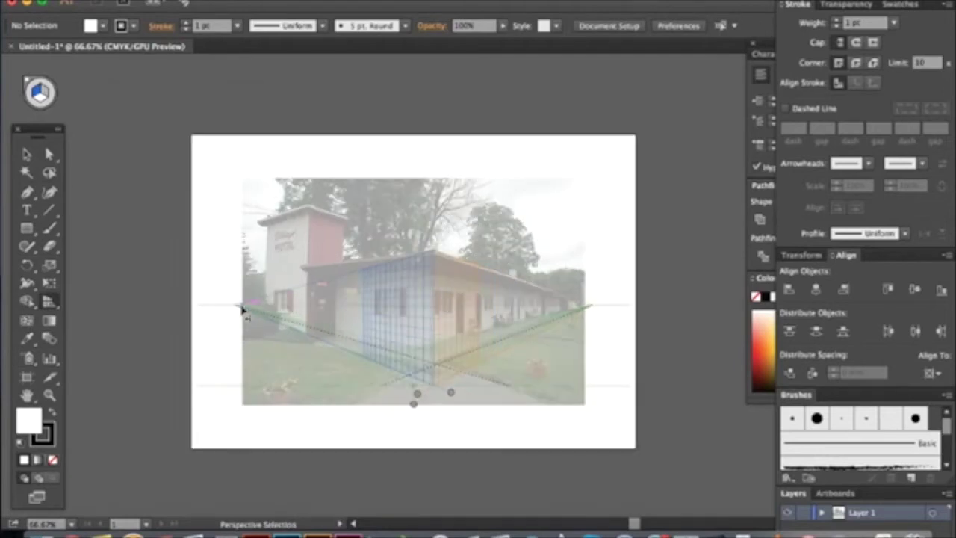
drag(235, 306, 80, 276)
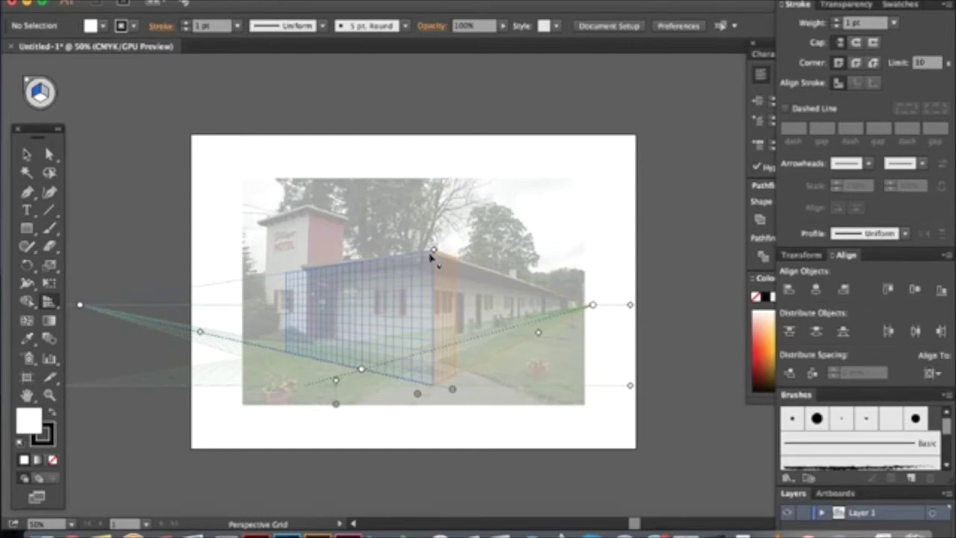
scroll(312, 306, left, 2)
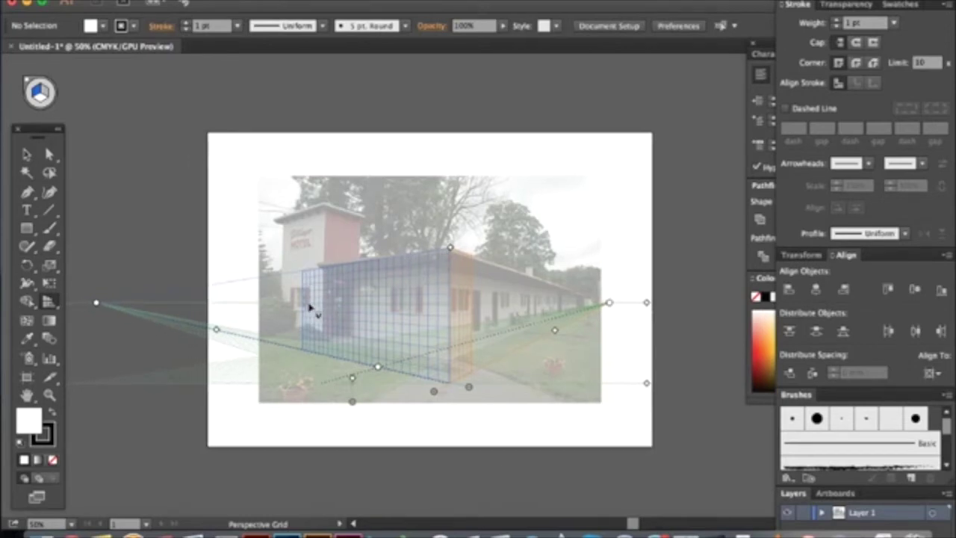
scroll(312, 310, left, 3)
mouse_move(120, 306)
mouse_down()
mouse_move(95, 301)
mouse_move(106, 302)
mouse_up()
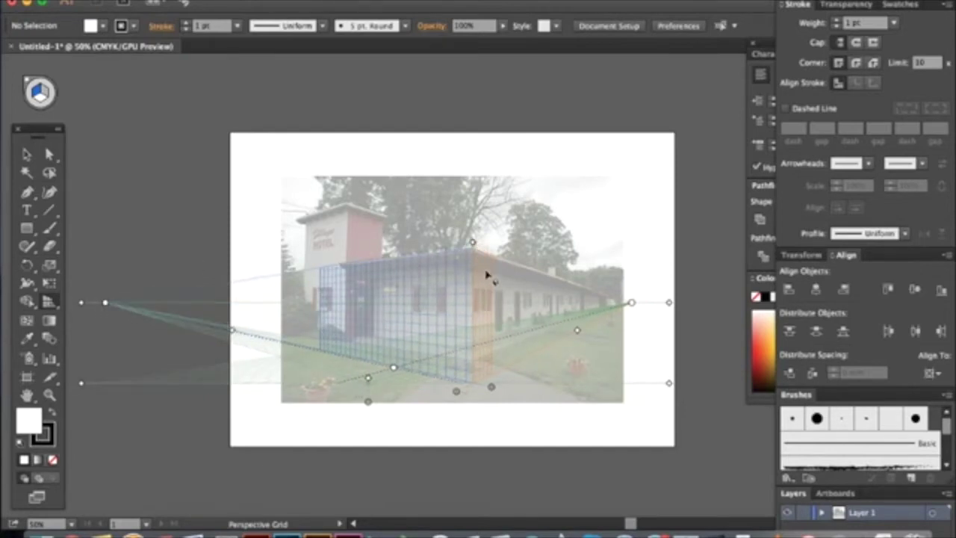
Step: Fine-tune the right vanishing point along the horizon so the right grid plane follows the long side wall's roofline
scroll(228, 287, left, 5)
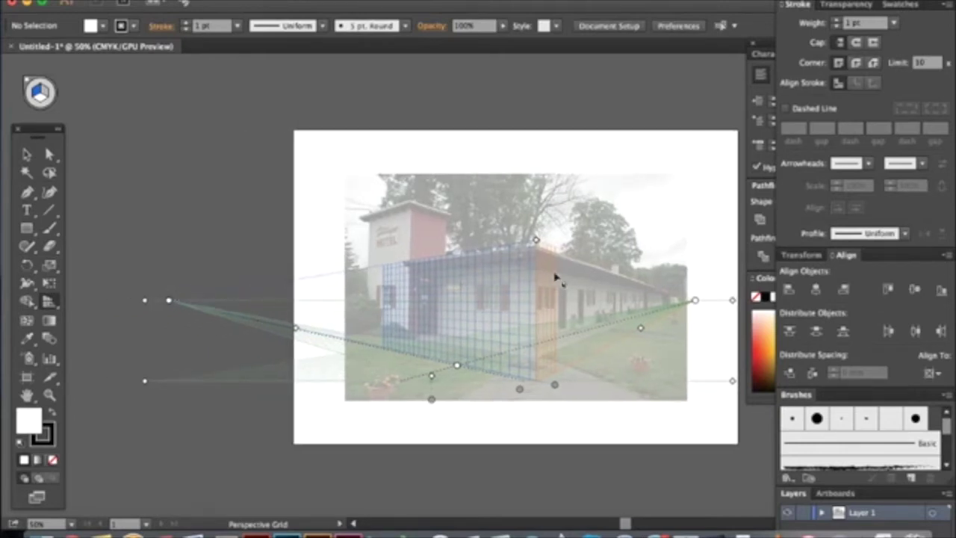
scroll(557, 279, right, 10)
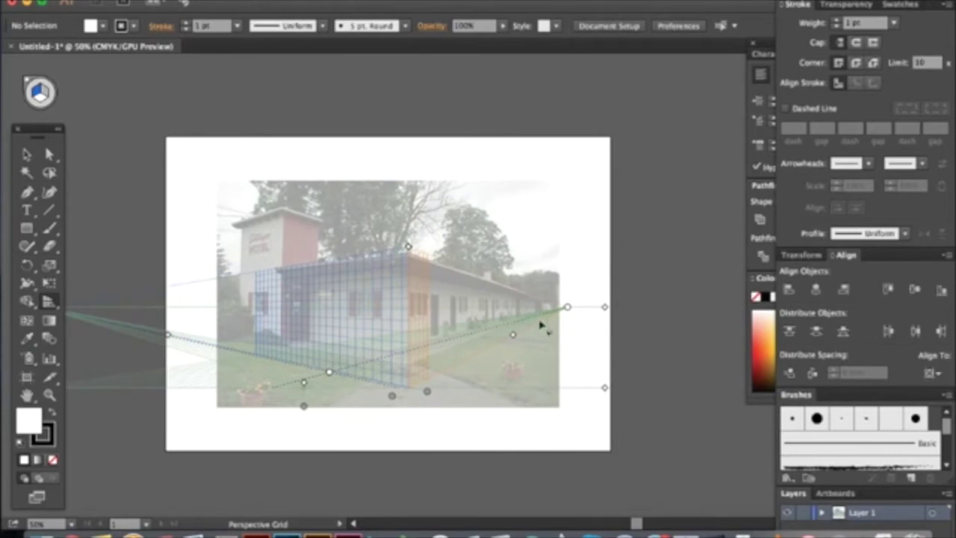
drag(567, 309, 574, 307)
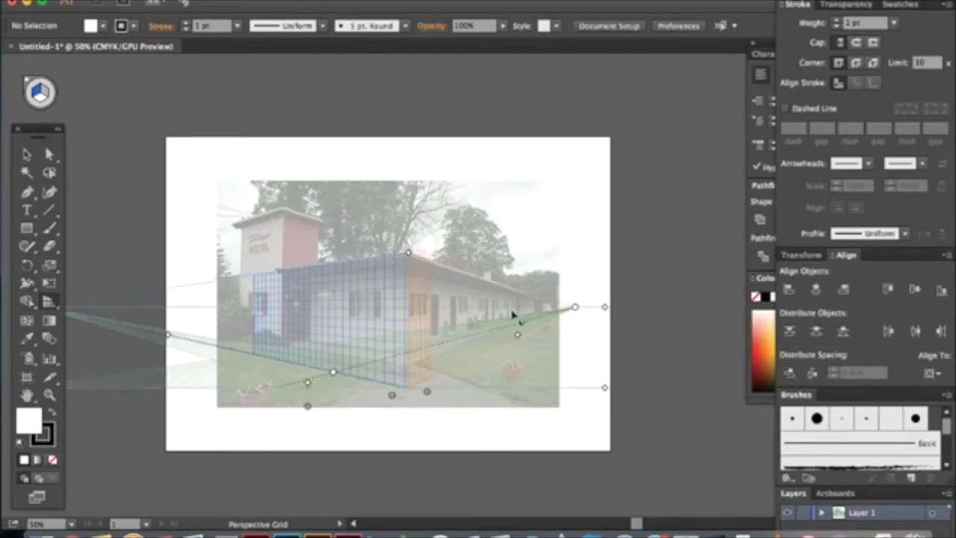
drag(575, 308, 563, 313)
Step: Examine up close how the perspective grid lines up with the motel's roofline, walls and windows
scroll(529, 336, left, 5)
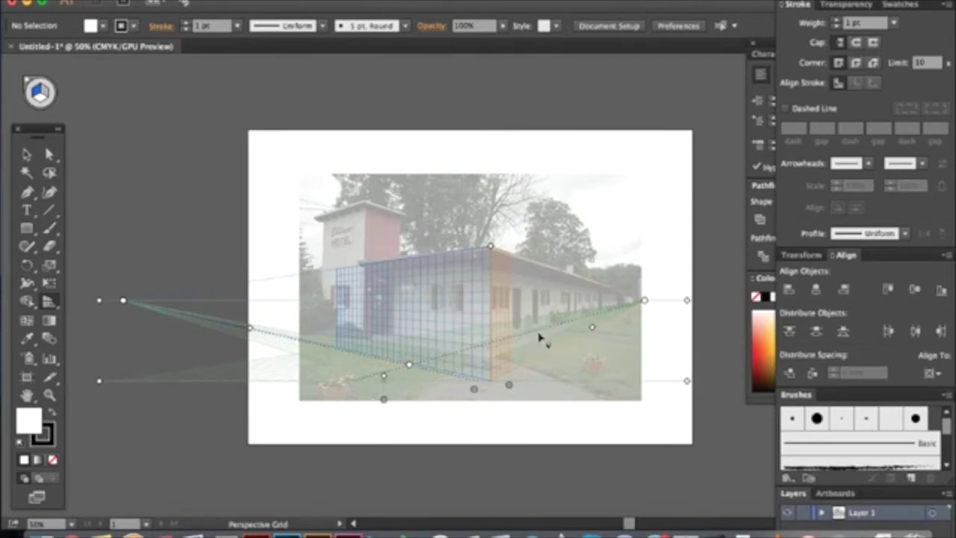
key(super+plus)
scroll(539, 338, right, 4)
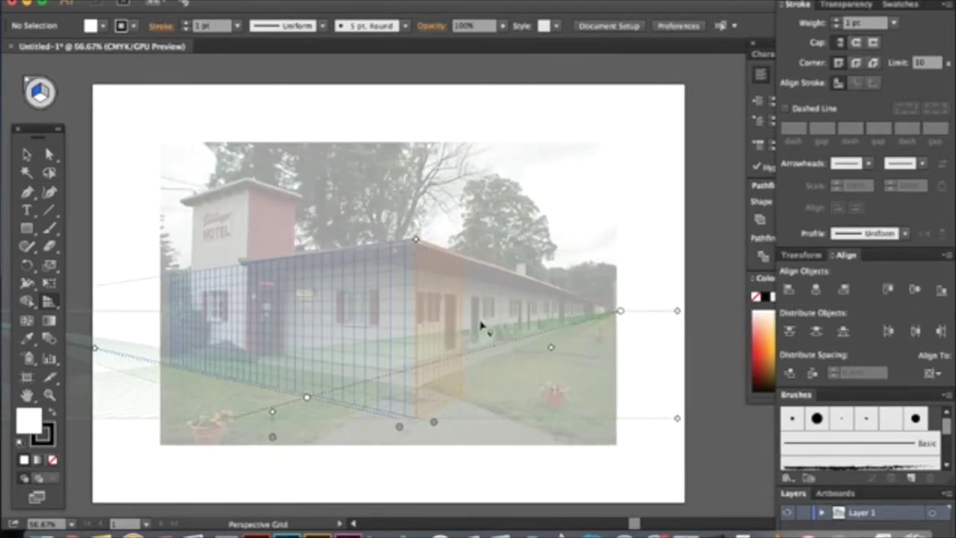
key(super+equal)
key(super+equal)
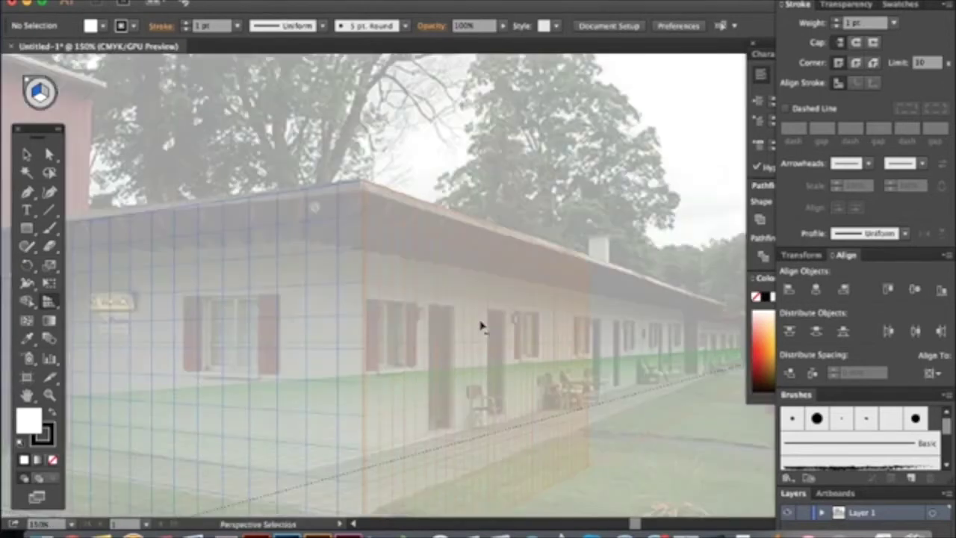
scroll(482, 327, right, 4)
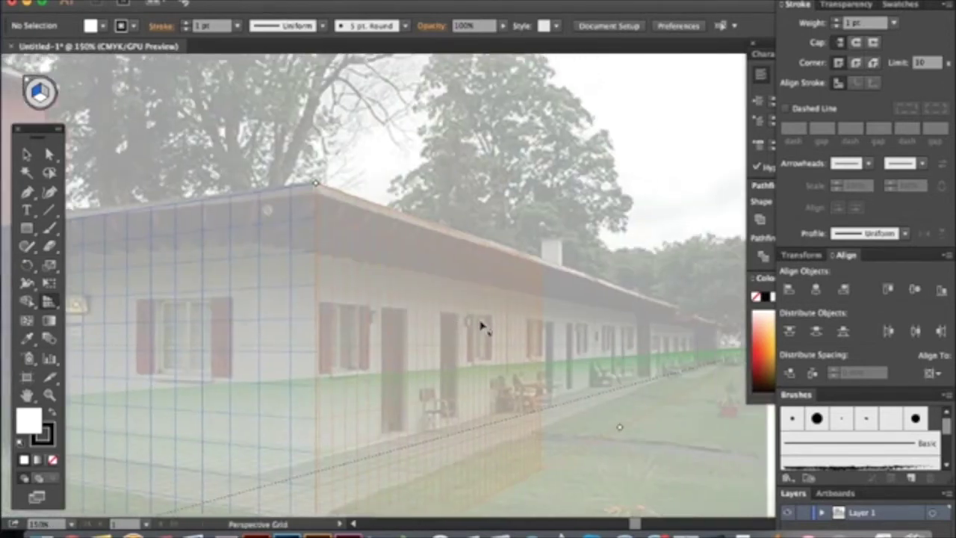
key(super+equal)
key(shift+p)
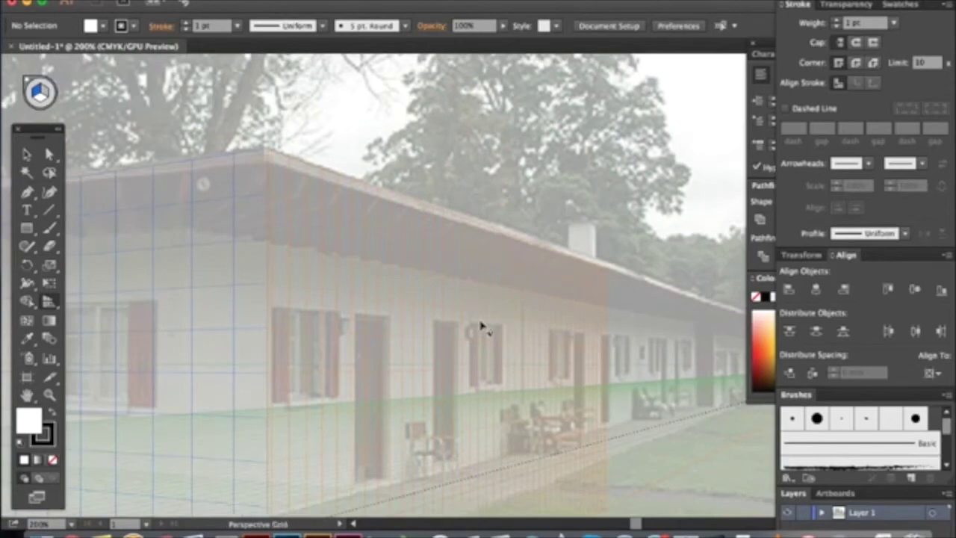
key(shift+v)
key(super+minus)
key(super+minus)
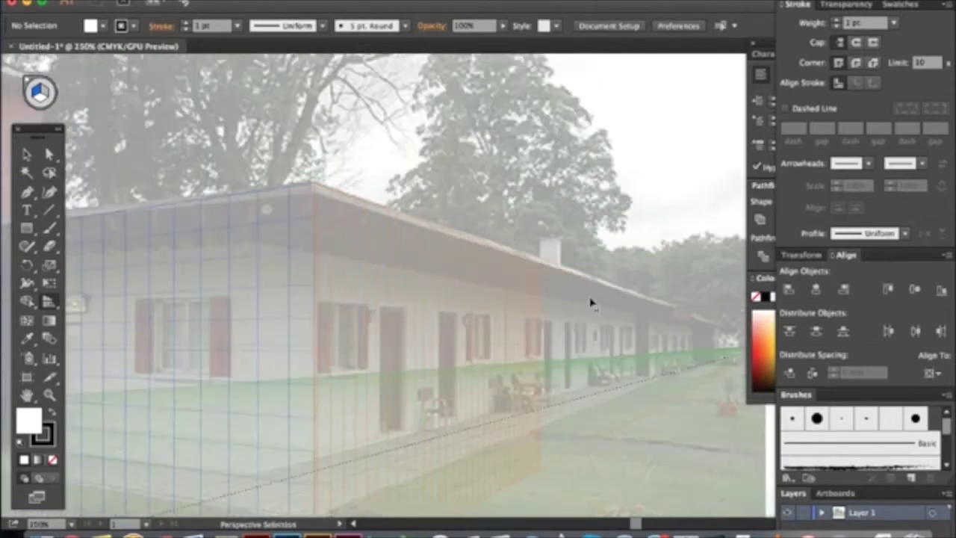
key(super+equal)
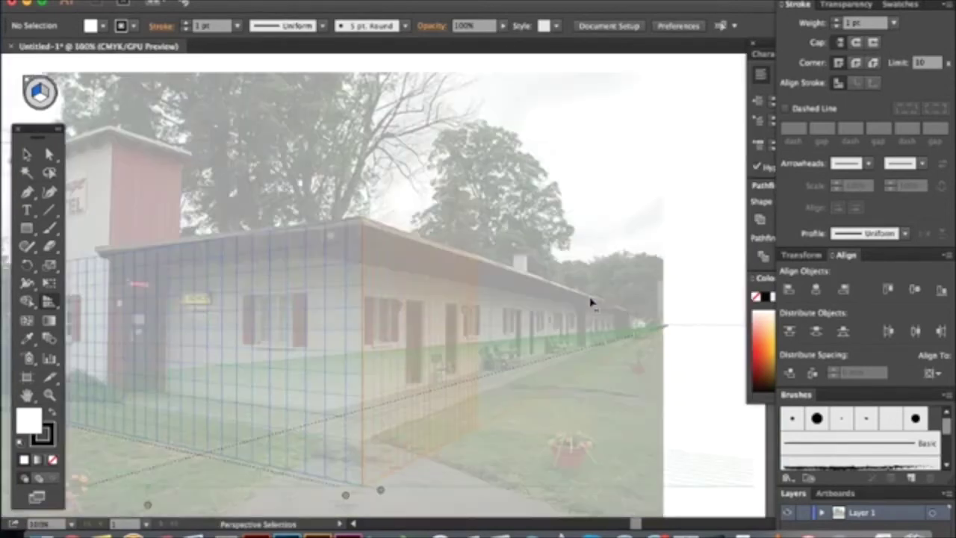
key(super+minus)
key(shift+p)
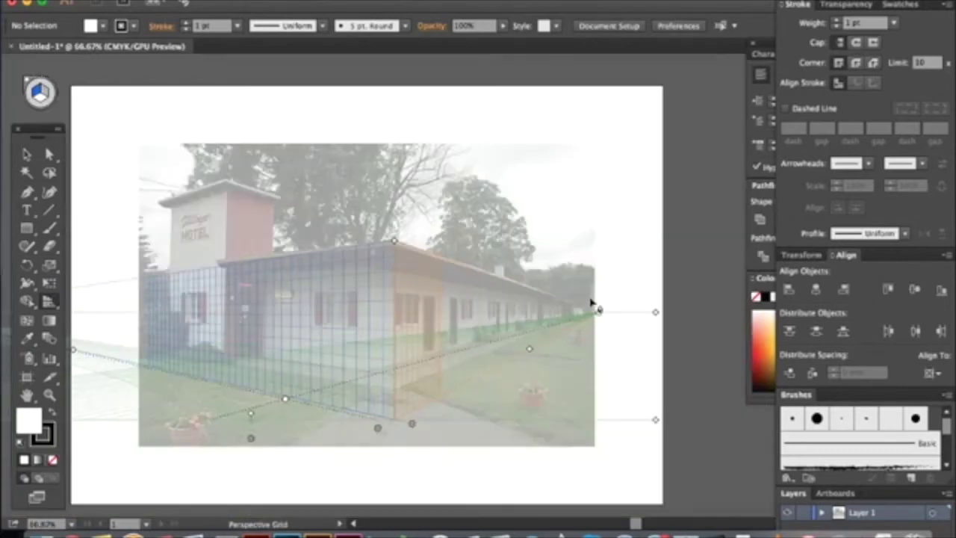
scroll(590, 302, left, 2)
scroll(590, 301, left, 3)
scroll(583, 302, up, 1)
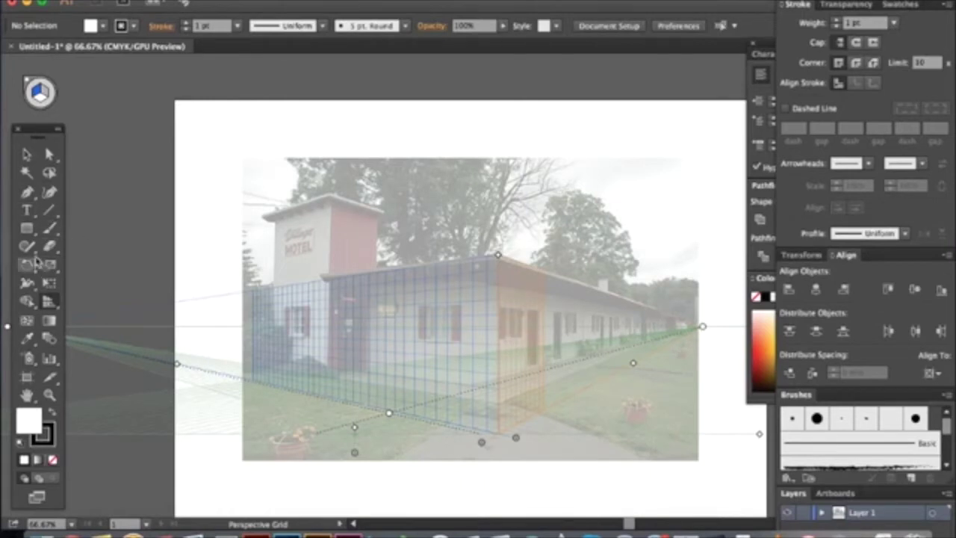
Step: Set up the Pen tool with no fill and a black 0.5 pt stroke for tracing the motel
click(28, 193)
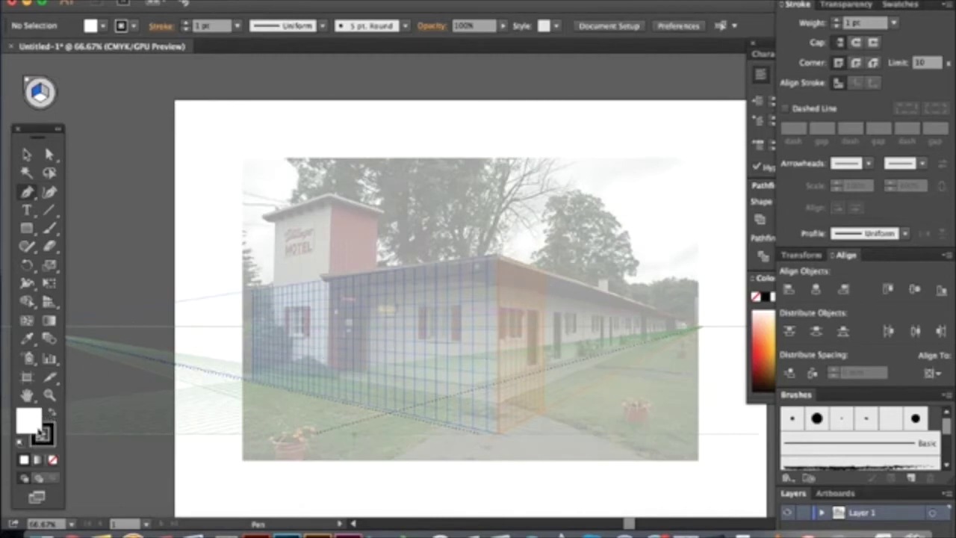
click(53, 461)
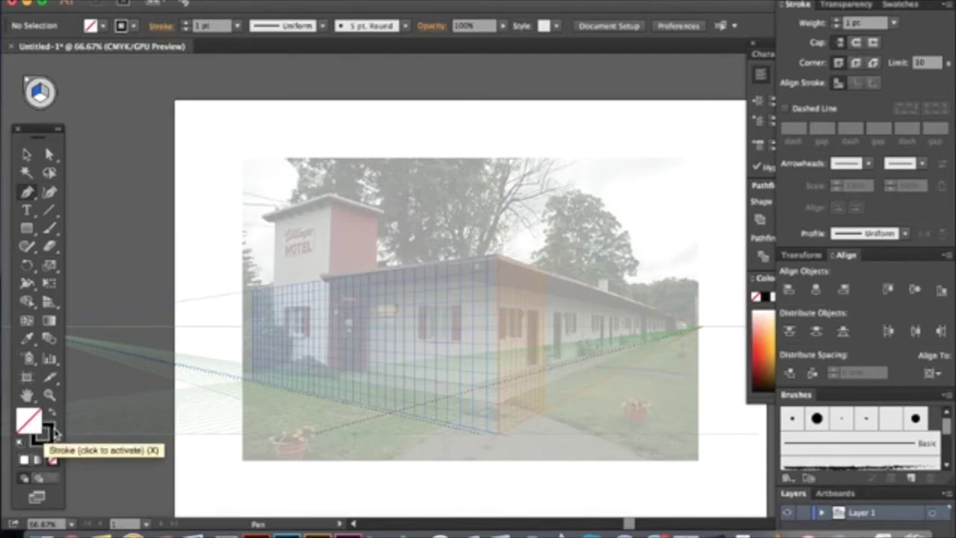
click(49, 435)
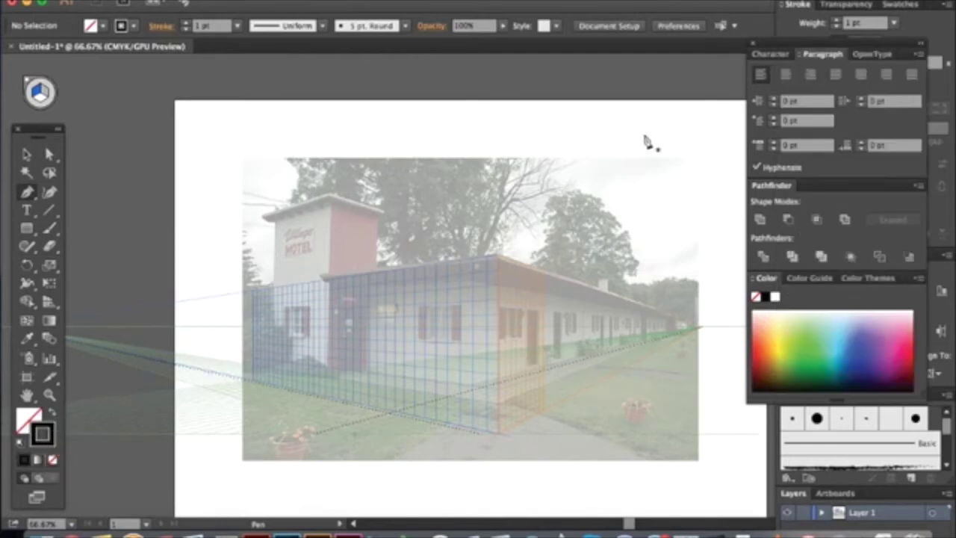
click(826, 4)
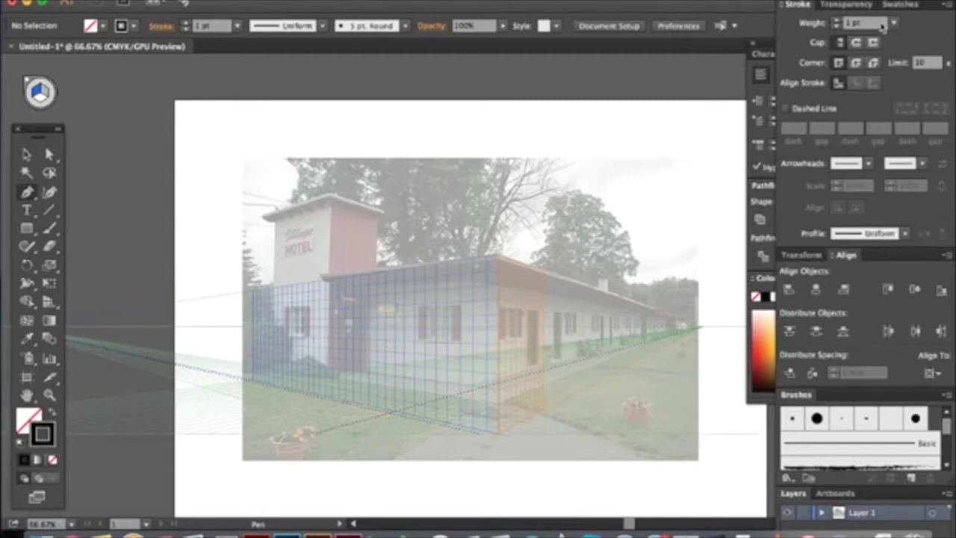
click(894, 23)
click(916, 55)
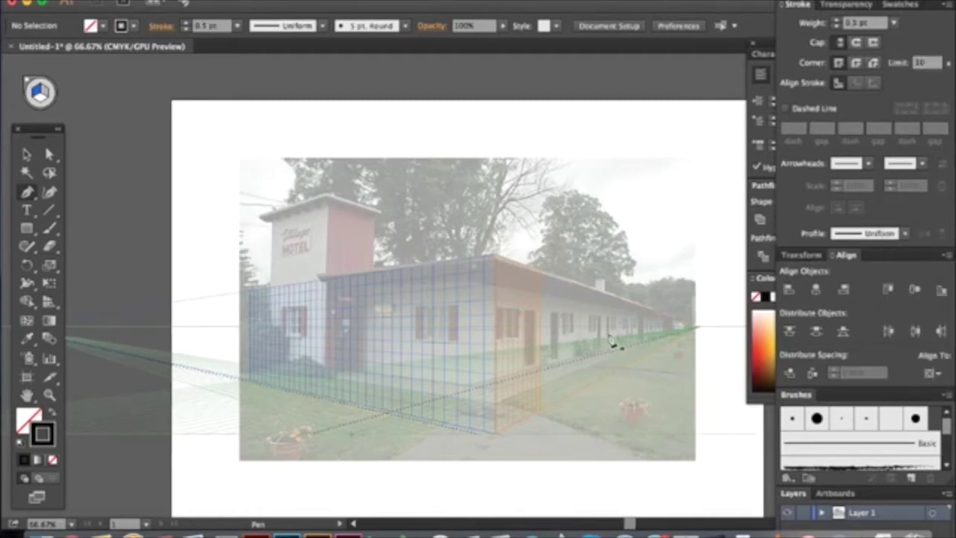
scroll(601, 346, right, 3)
key(super+equal)
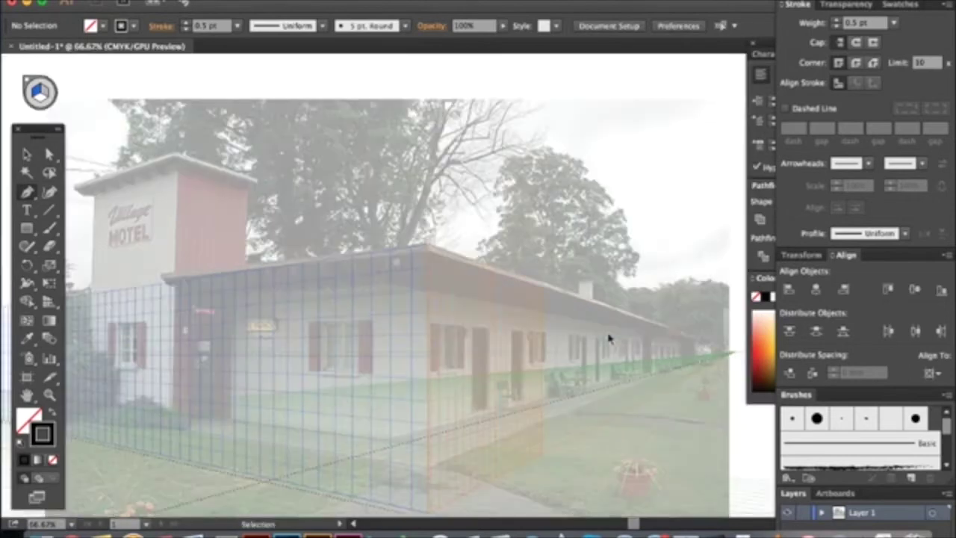
Step: Trace the motel's roof overhang with the Pen tool as one closed outline running along both the front and the long side
scroll(610, 342, down, 3)
scroll(611, 342, right, 3)
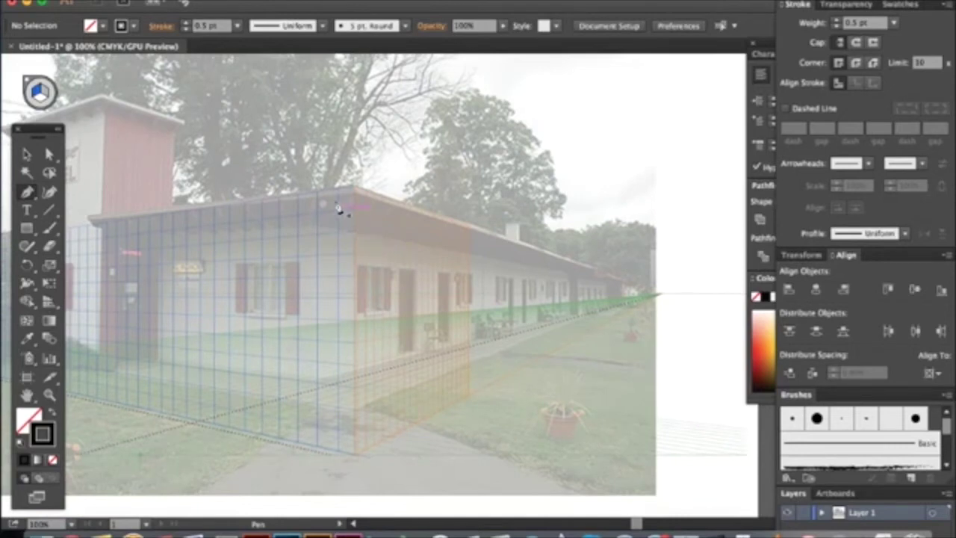
click(355, 186)
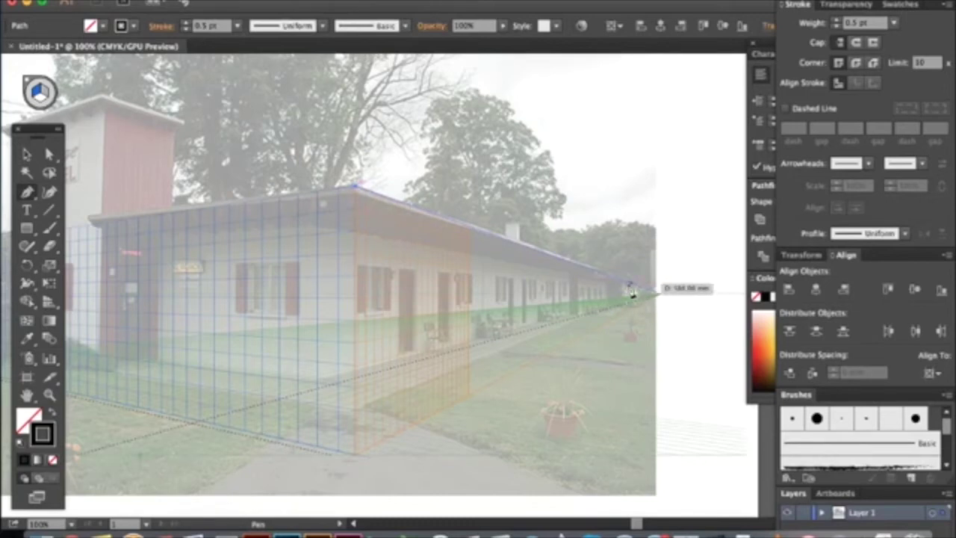
click(628, 287)
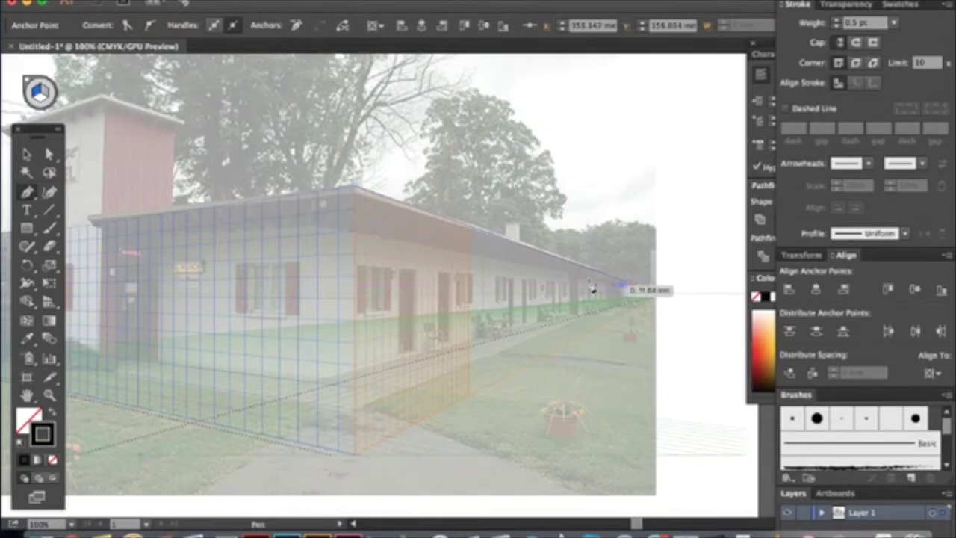
click(318, 224)
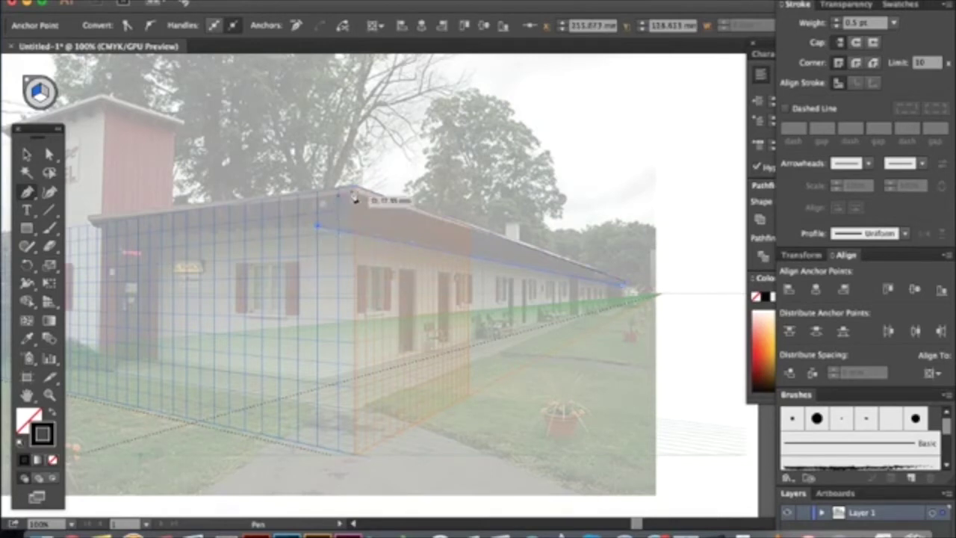
click(162, 236)
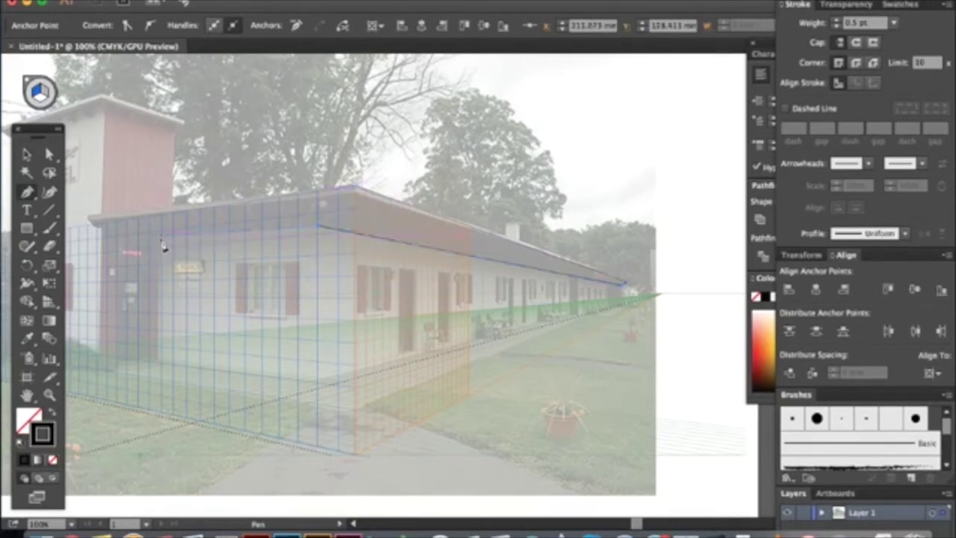
click(87, 217)
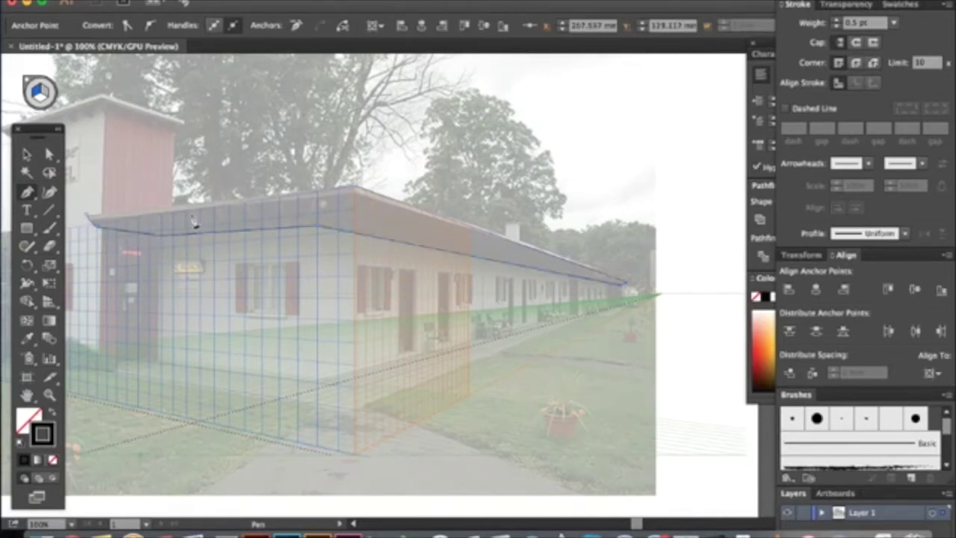
click(356, 191)
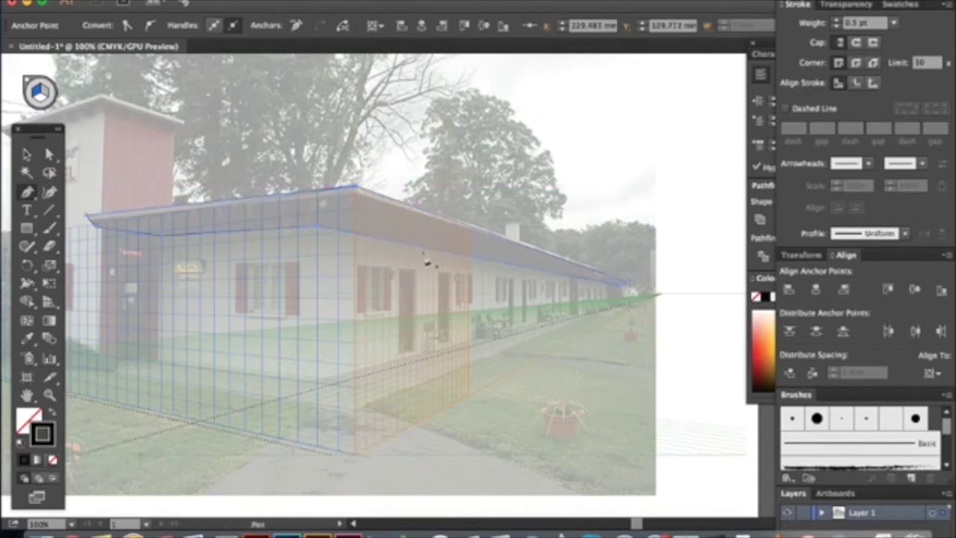
Step: Give the roof shape a medium grey fill from the black tints in the Color Guide, with no stroke
click(26, 153)
click(55, 417)
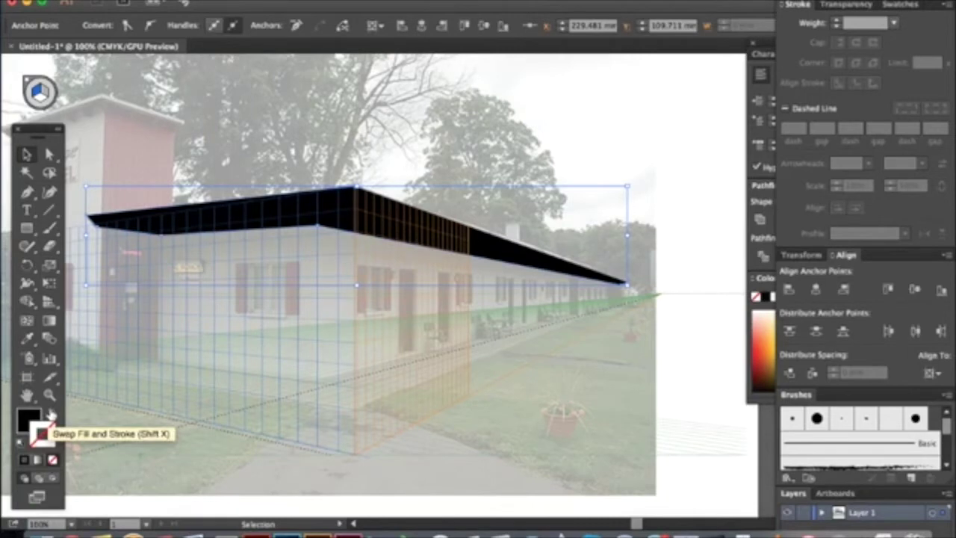
click(50, 415)
click(51, 414)
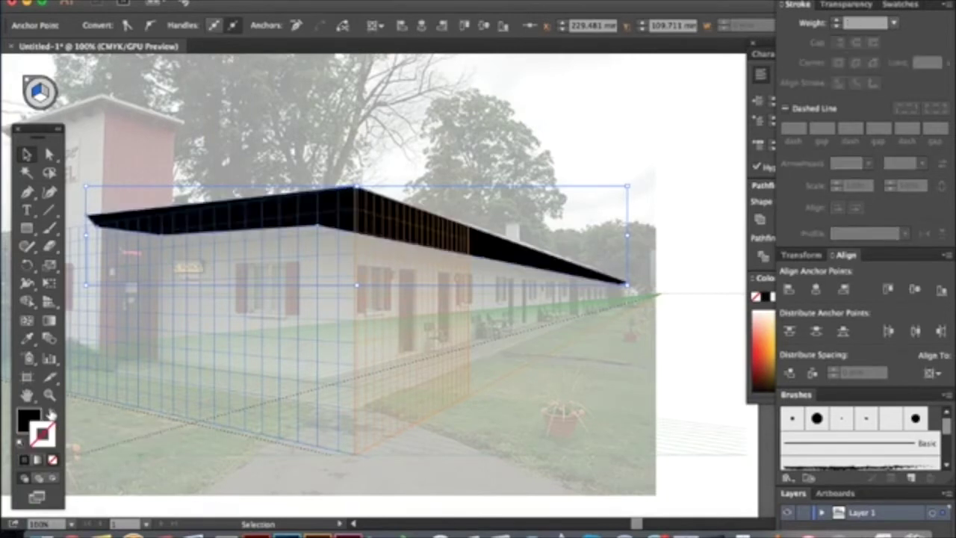
click(50, 415)
click(50, 415)
click(27, 419)
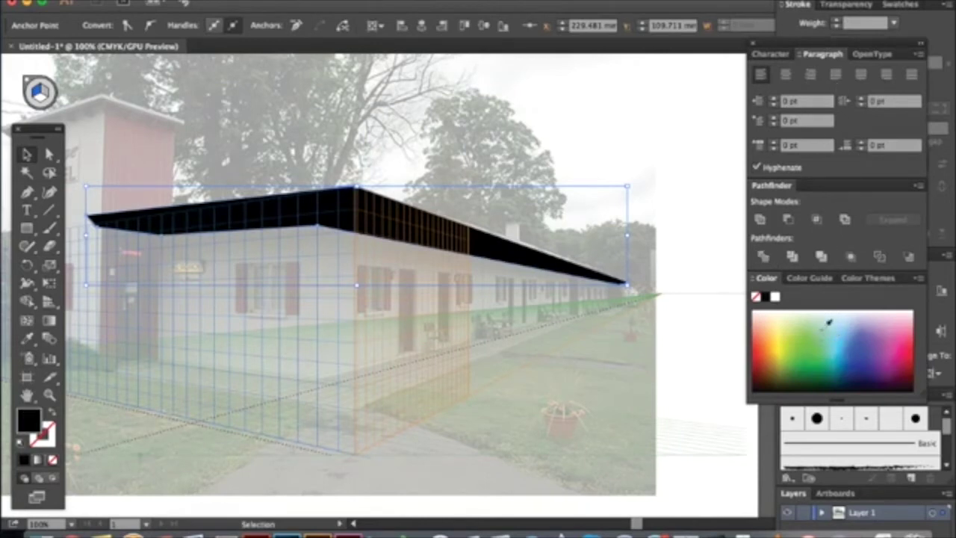
click(811, 279)
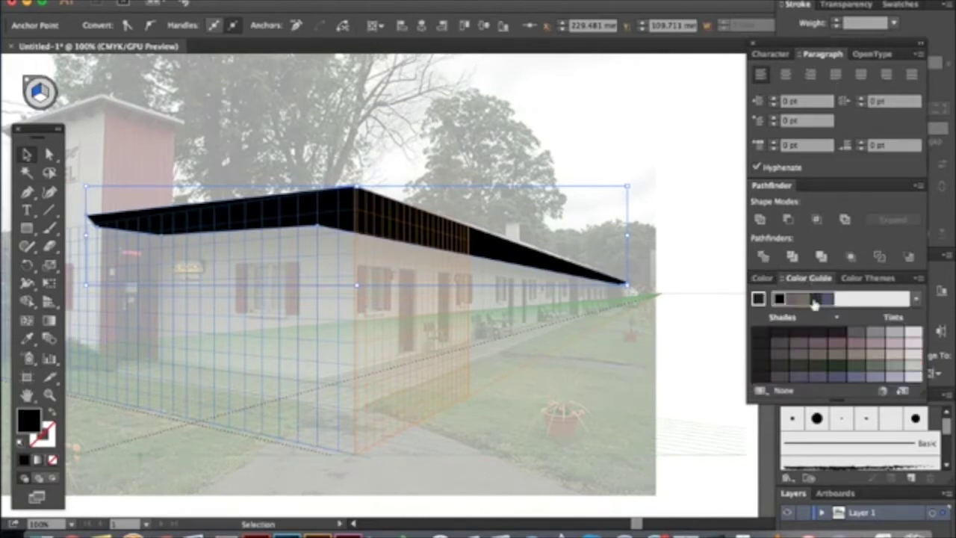
click(859, 345)
click(875, 337)
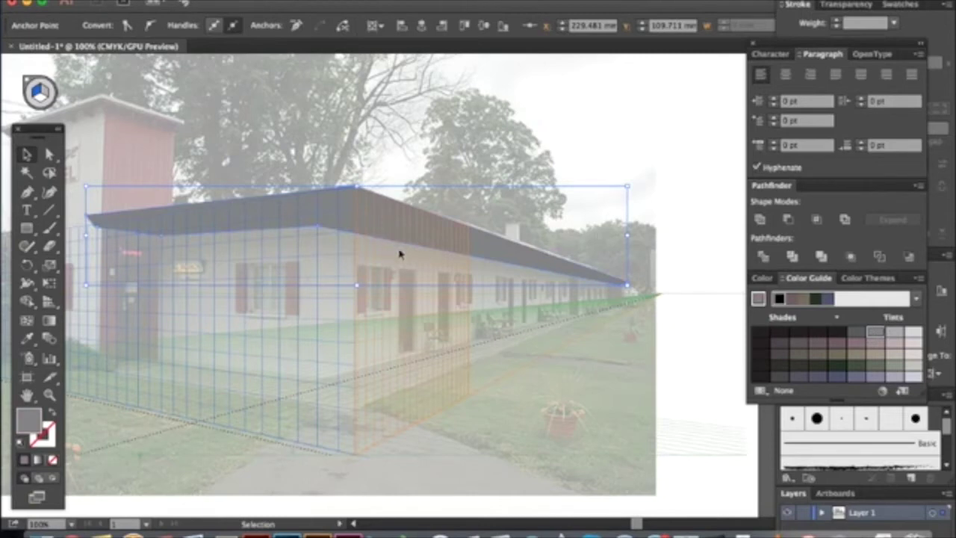
click(683, 276)
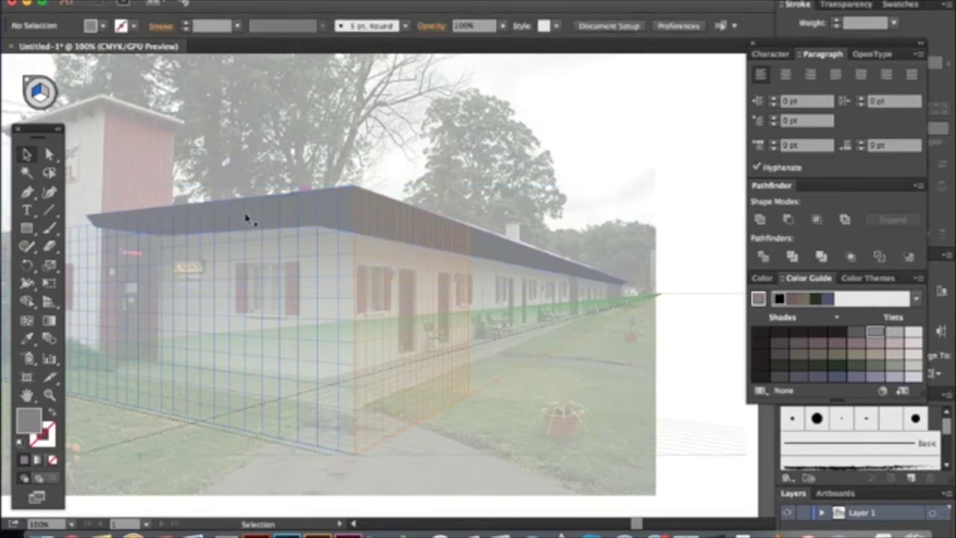
Step: Trace the nearest door on the long side wall as a closed four-corner shape and fill it solid black with no stroke
click(27, 193)
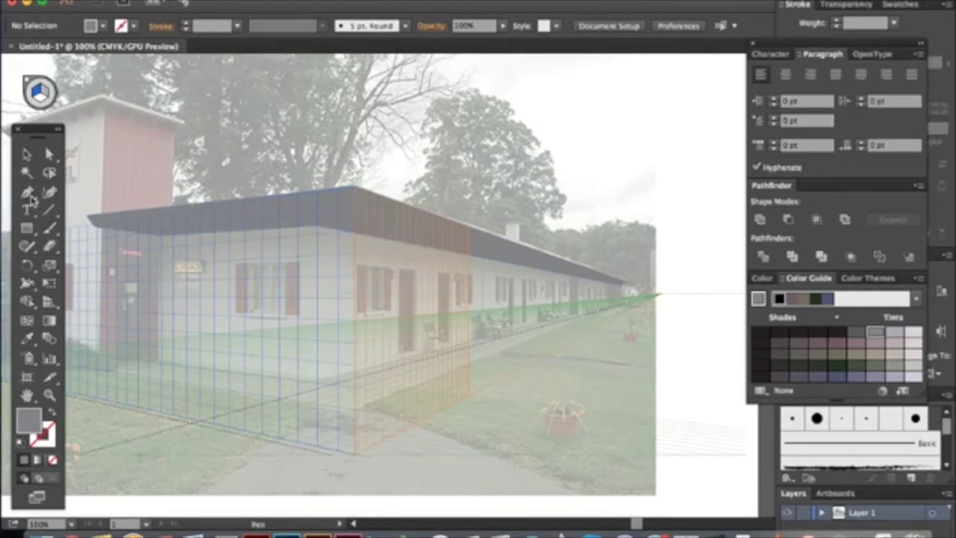
click(53, 416)
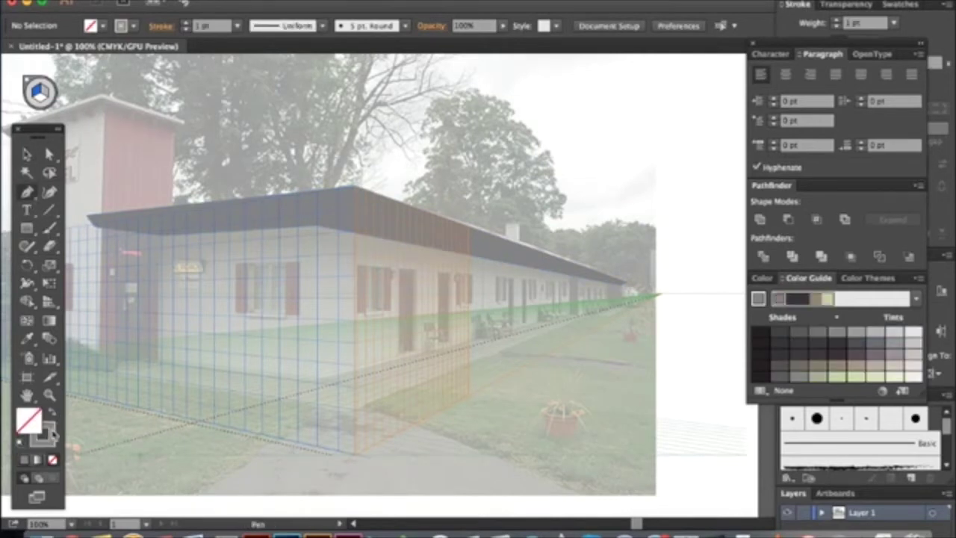
click(765, 297)
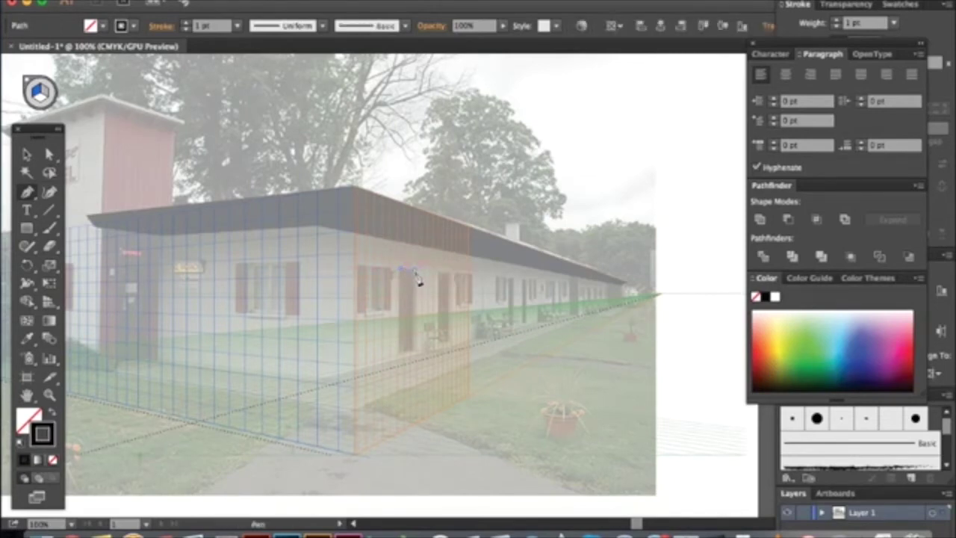
click(416, 269)
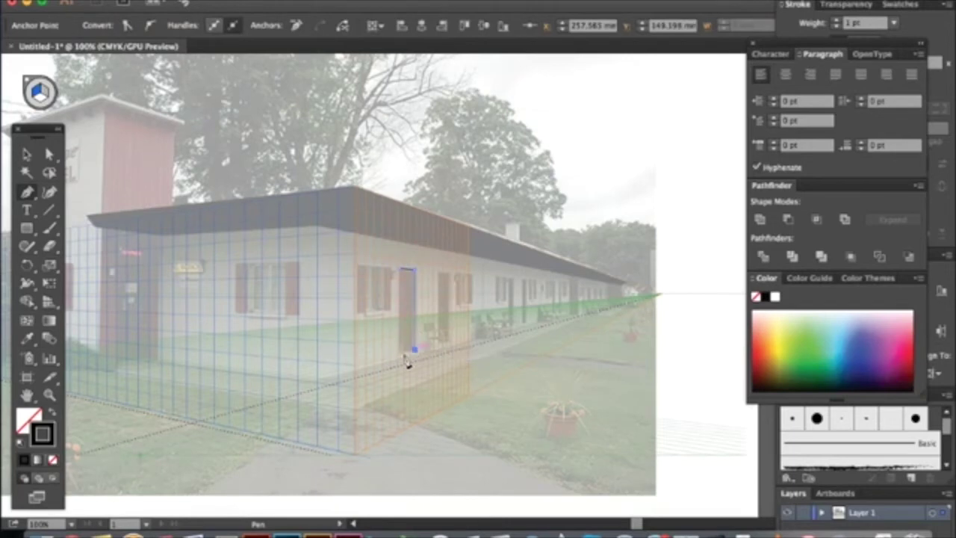
click(401, 352)
click(400, 271)
click(27, 154)
click(52, 412)
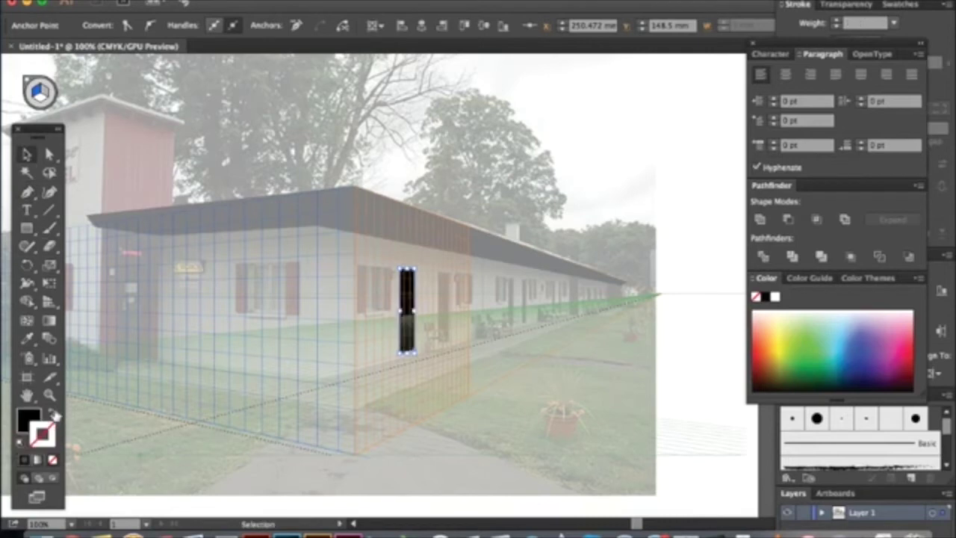
click(438, 307)
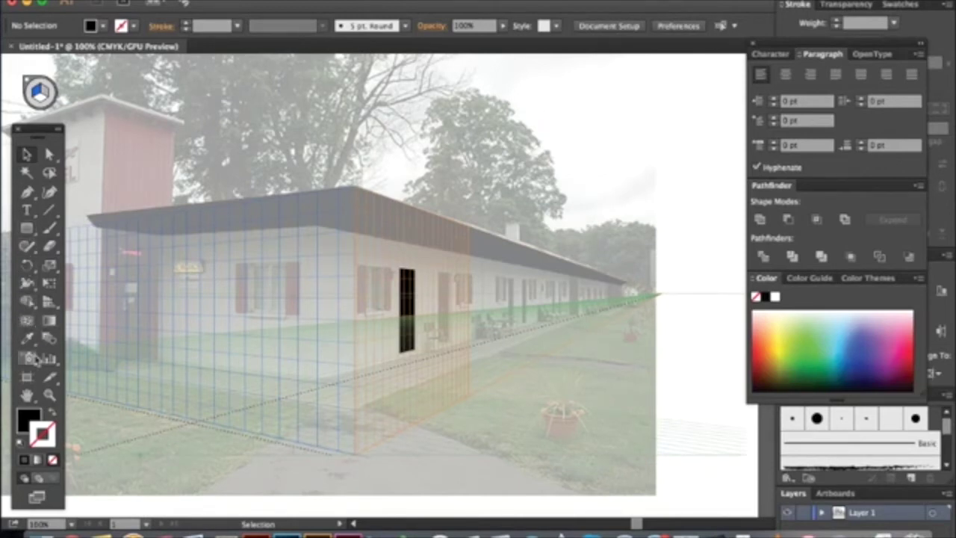
Step: Trace the long side wall as a closed shape from the building's front corner to its far end, beneath the roof
click(27, 193)
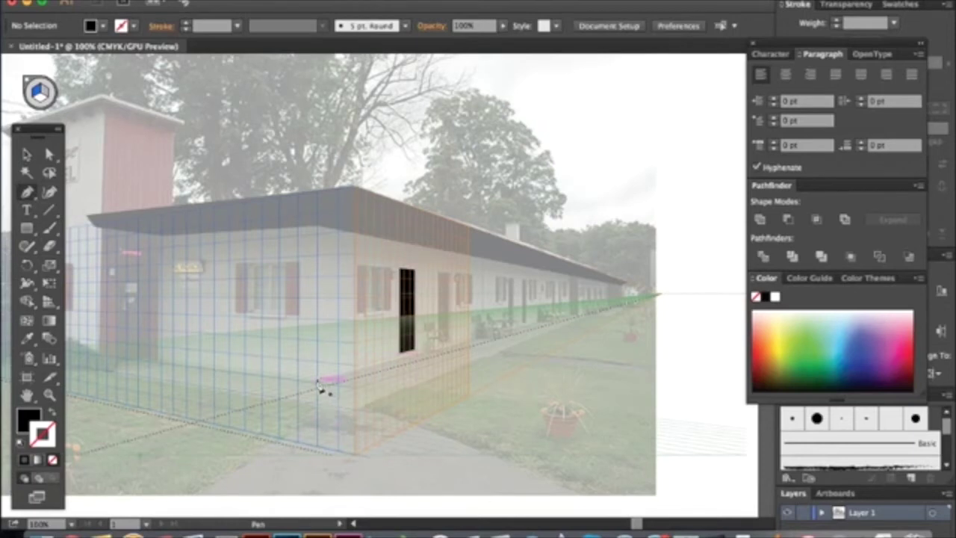
click(319, 382)
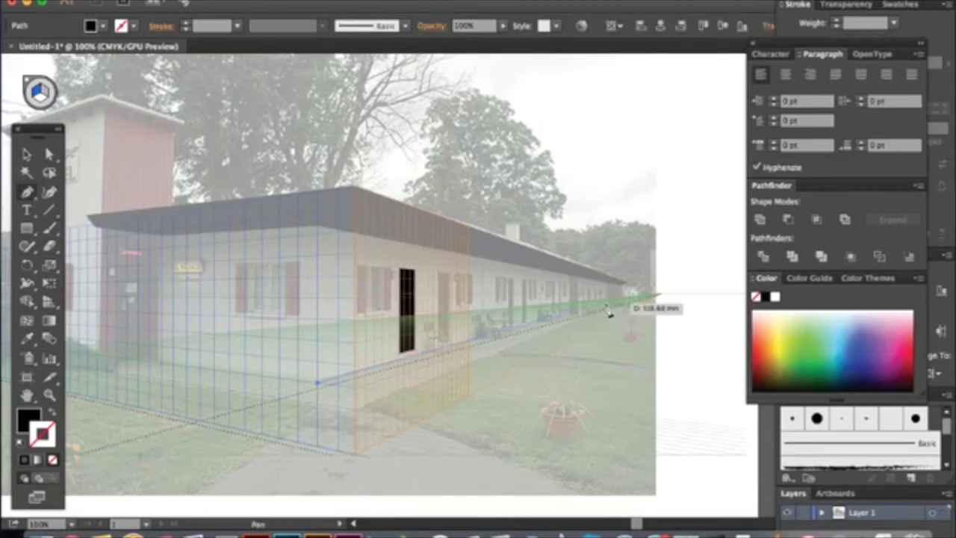
click(623, 304)
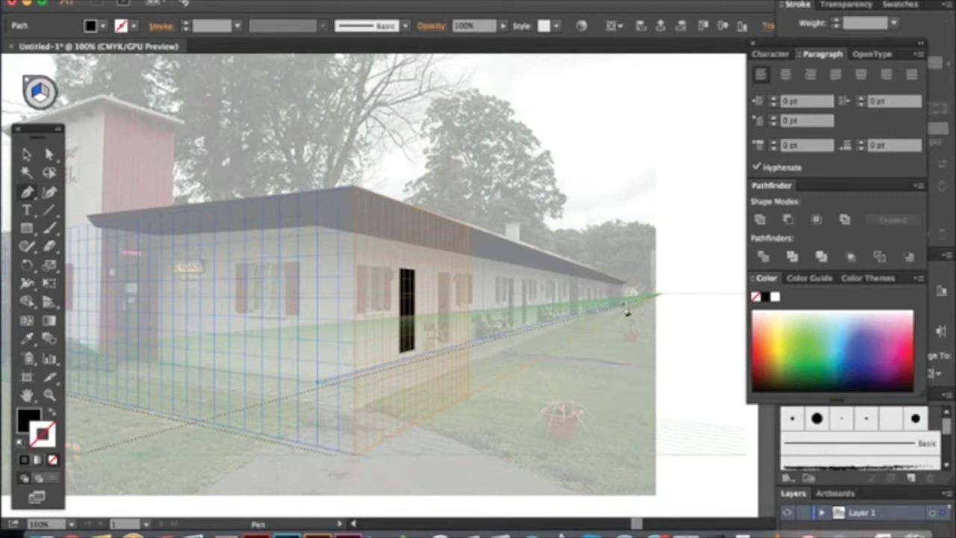
click(623, 290)
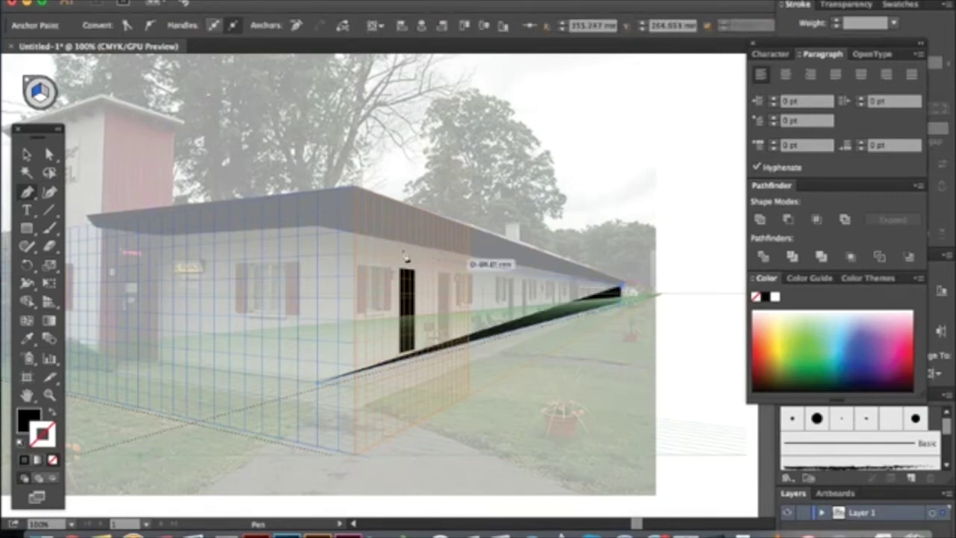
click(317, 226)
click(317, 382)
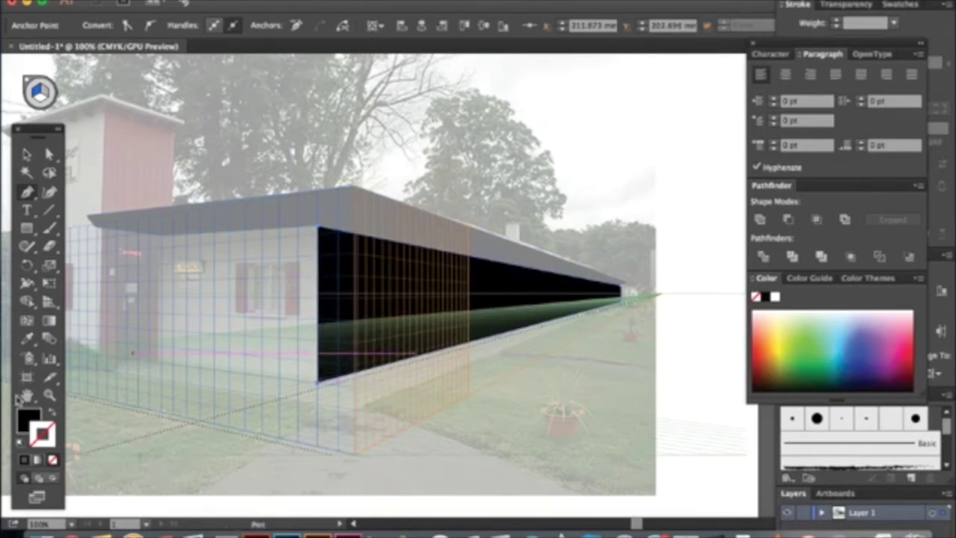
Step: Fill the side wall shape with a light grey tint from the Color Guide, lighter than the roof
click(26, 413)
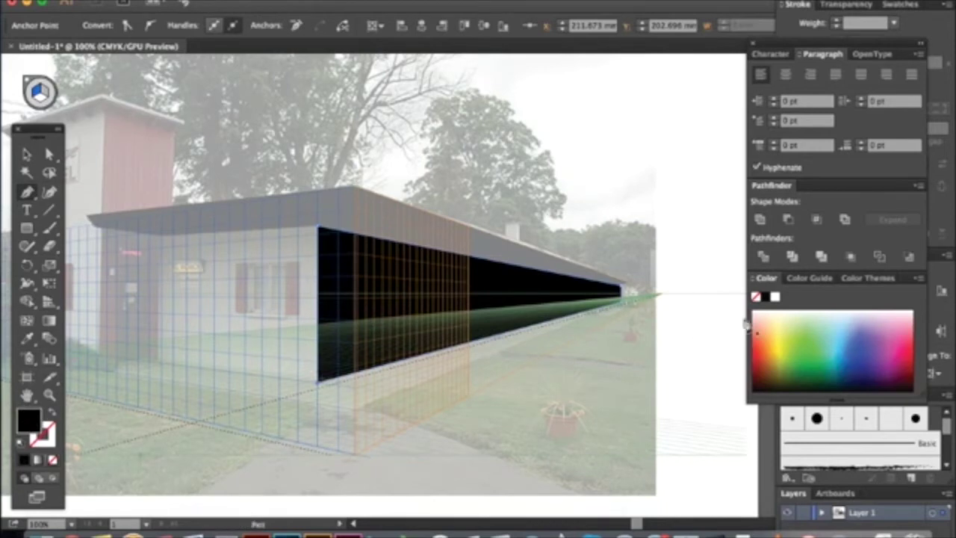
click(812, 278)
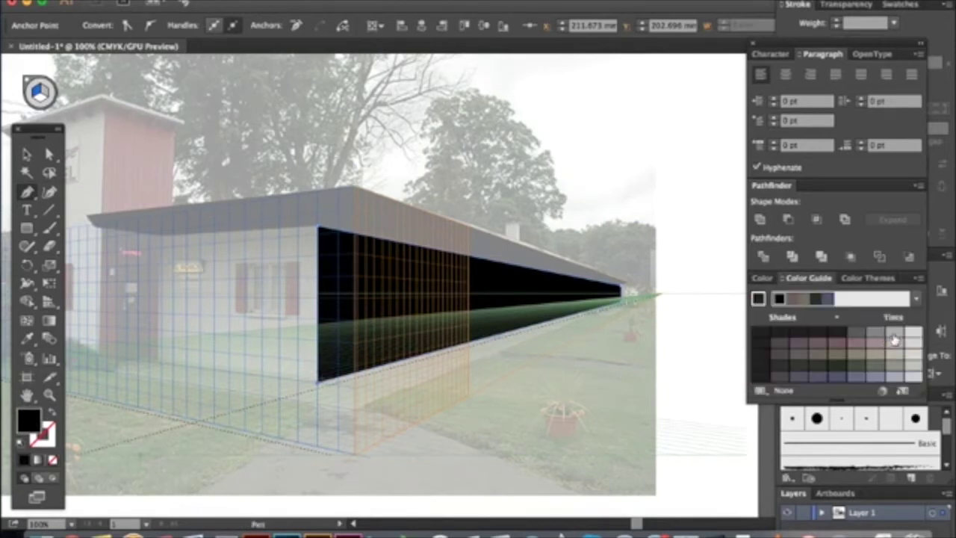
click(894, 336)
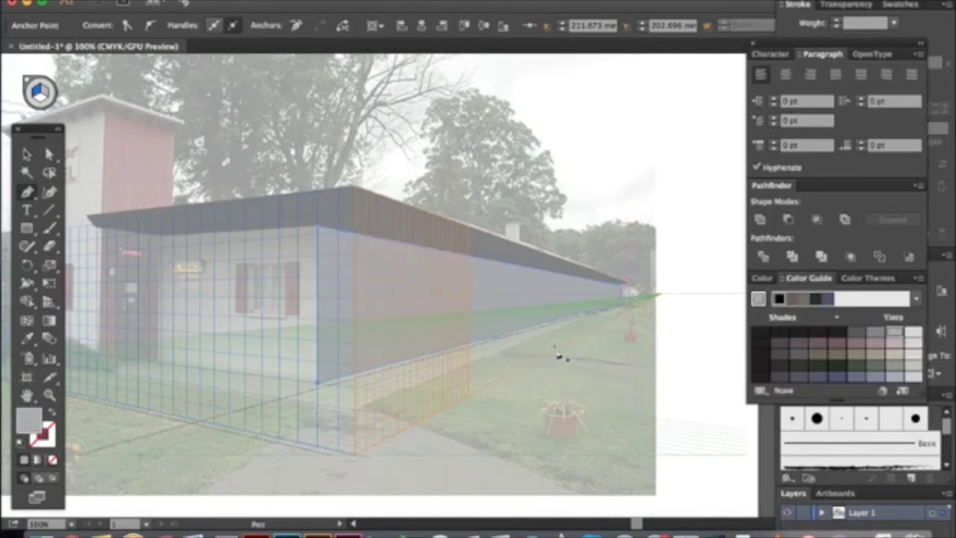
Step: Send the side wall shape backward so it sits behind the black door, and deselect it
key(v)
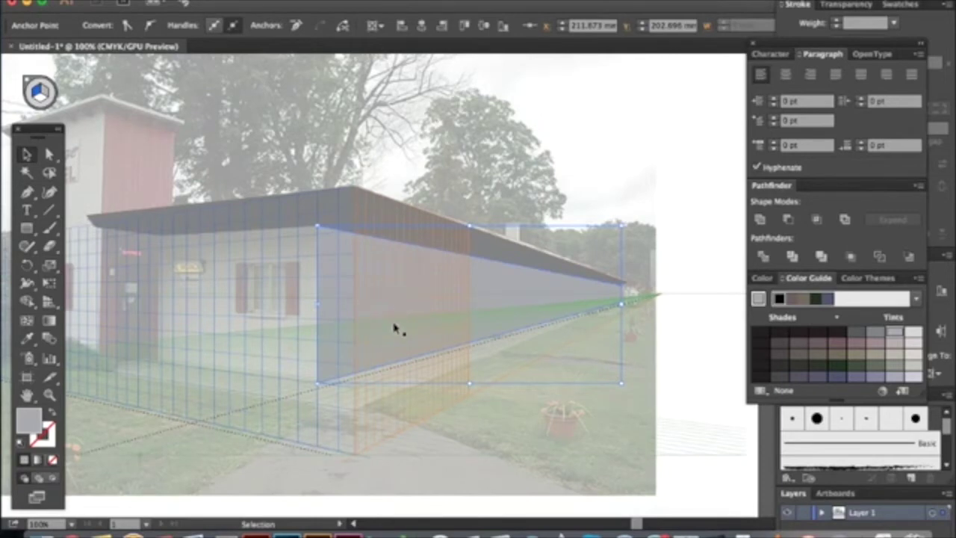
right_click(179, 212)
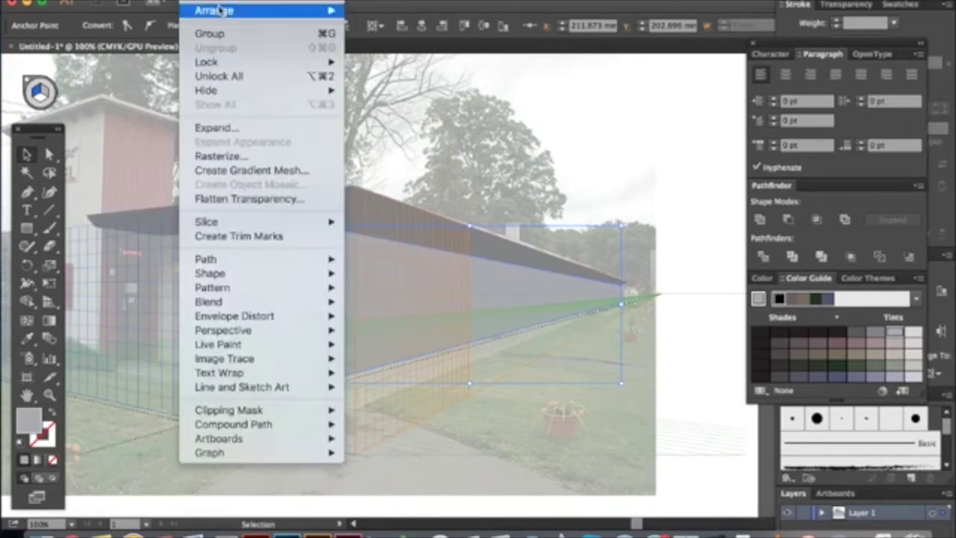
mouse_move(298, 10)
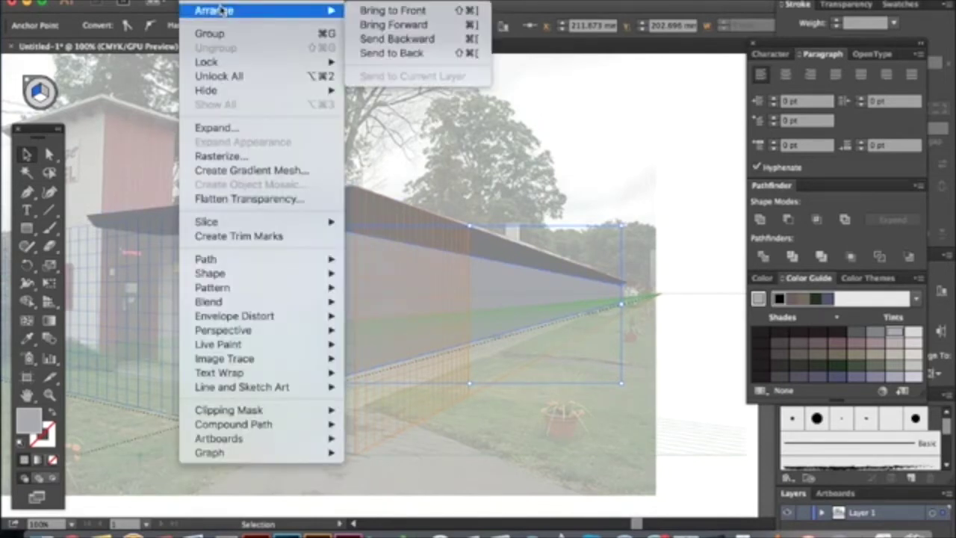
click(397, 42)
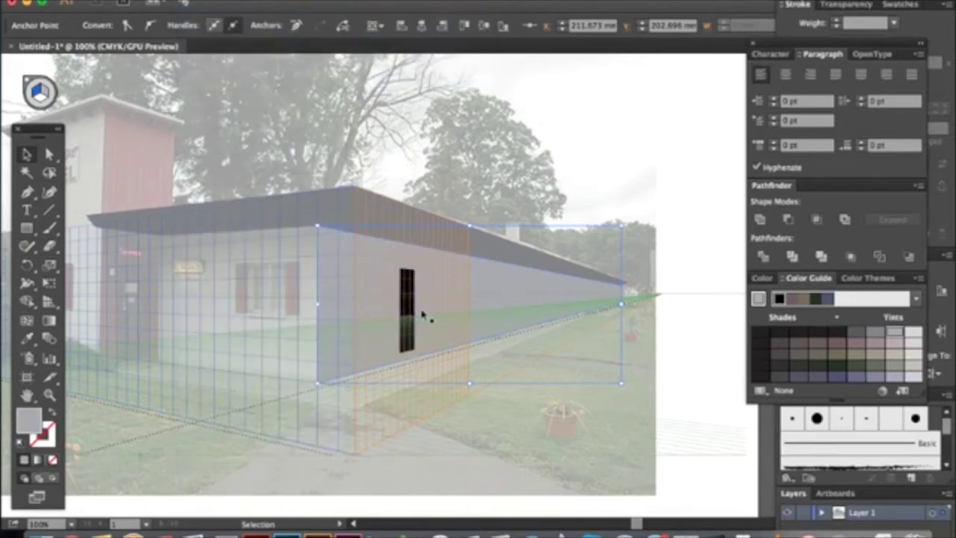
click(672, 200)
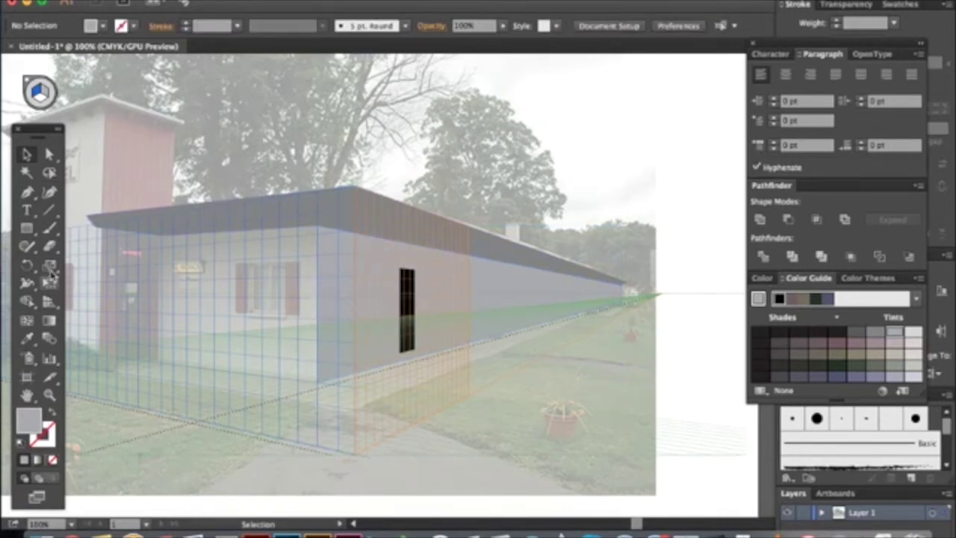
Step: Trace the front wall beneath the roof as a closed four-corner Pen shape, from the entrance recess to the building's front corner
click(27, 193)
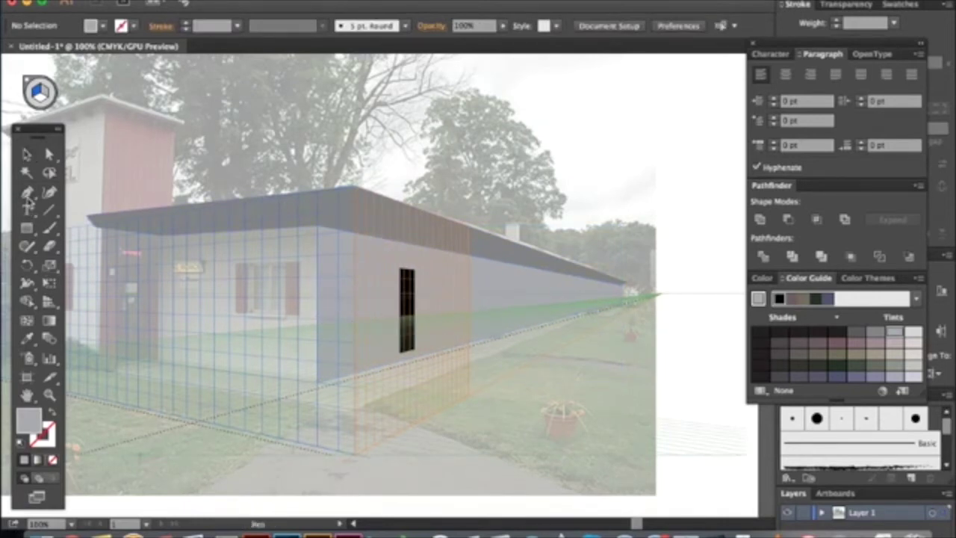
click(161, 238)
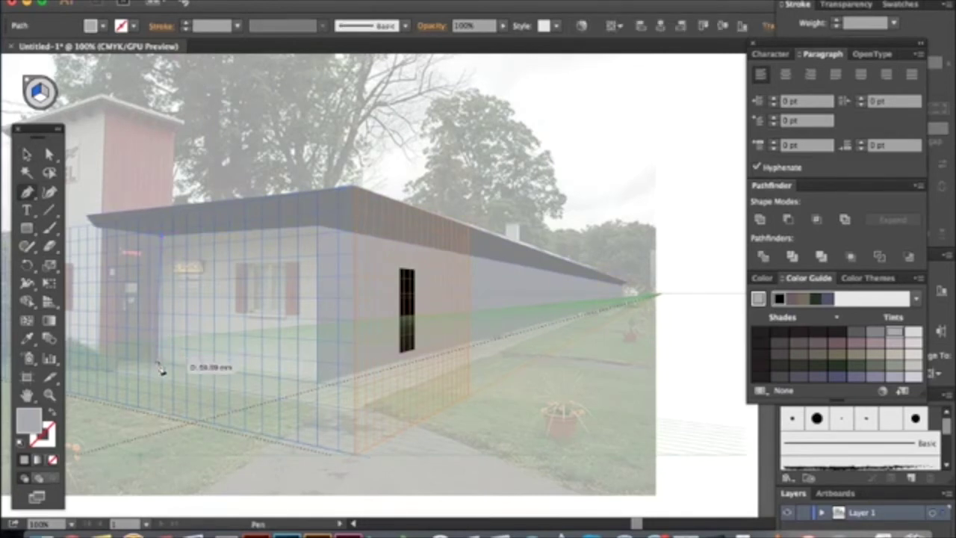
click(158, 363)
click(319, 384)
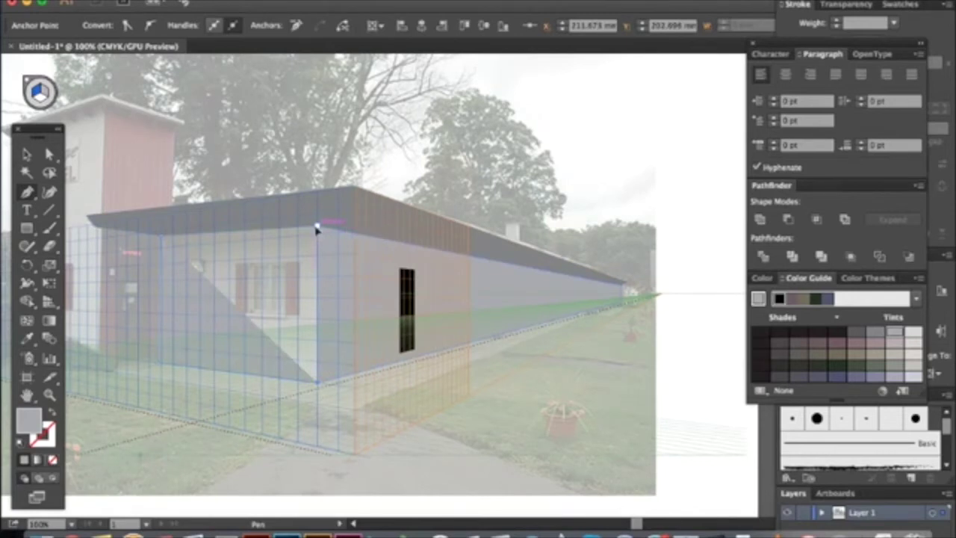
click(317, 225)
click(162, 236)
Step: Fill the front wall shape with solid black from the Color Guide and deselect it
click(26, 155)
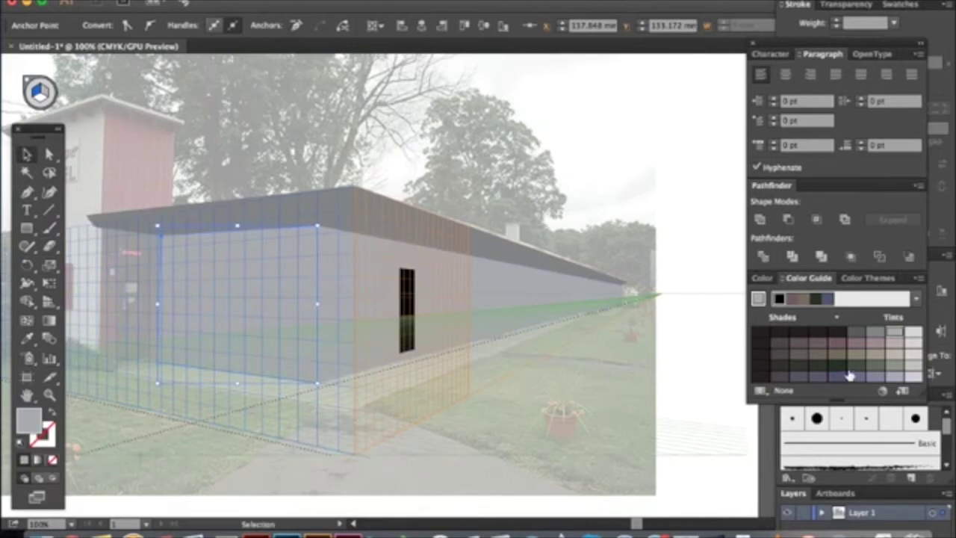
click(838, 334)
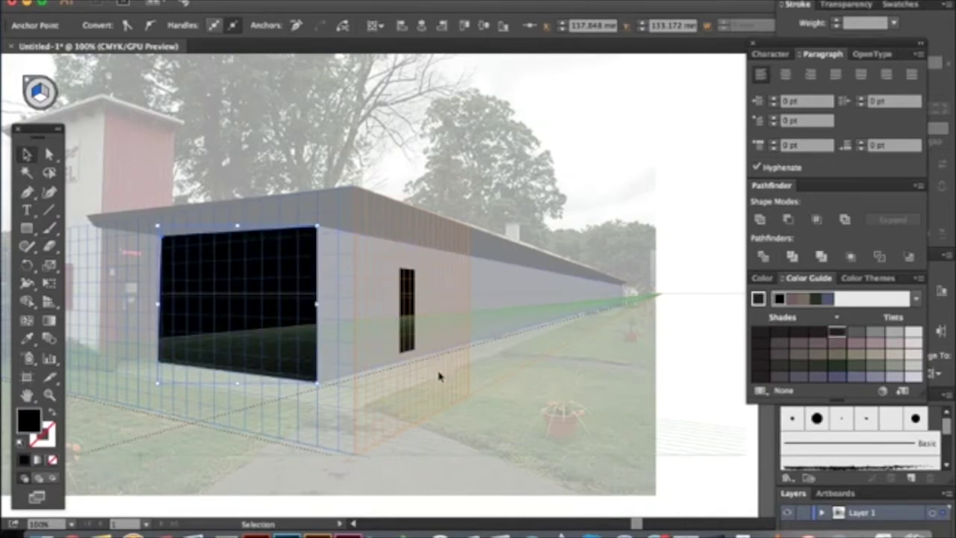
click(458, 383)
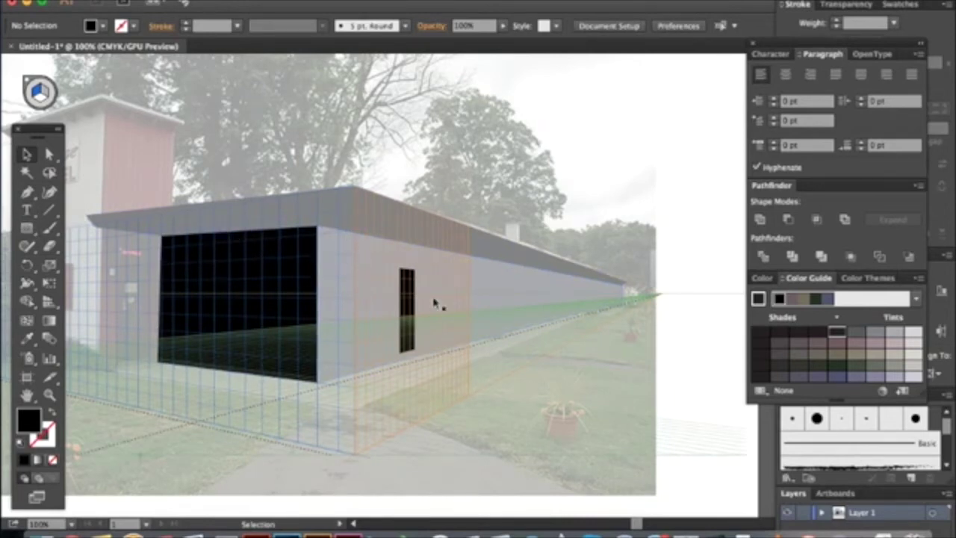
Step: Lower the opacity of the long side wall shape so the photo's doors and windows show through, and deselect it
click(497, 282)
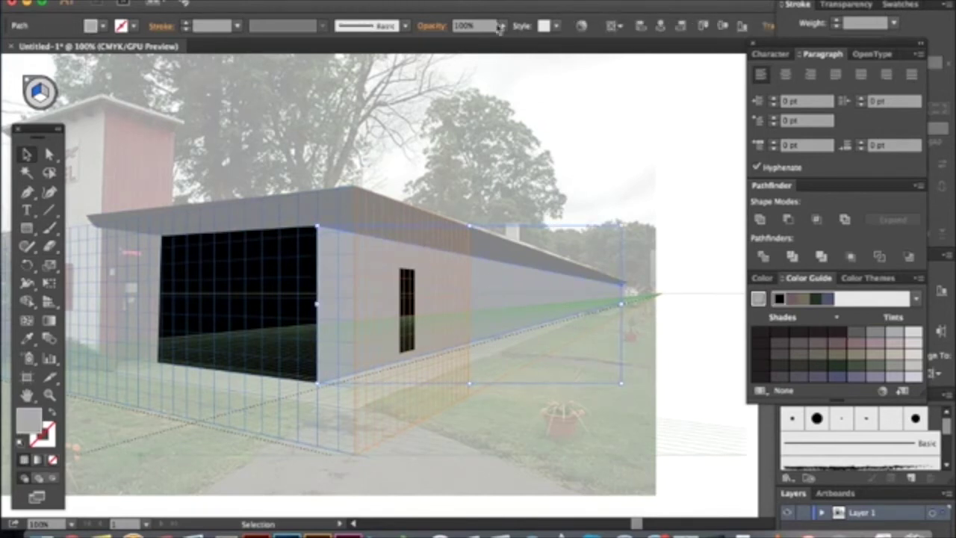
click(505, 28)
drag(486, 39, 463, 43)
click(541, 202)
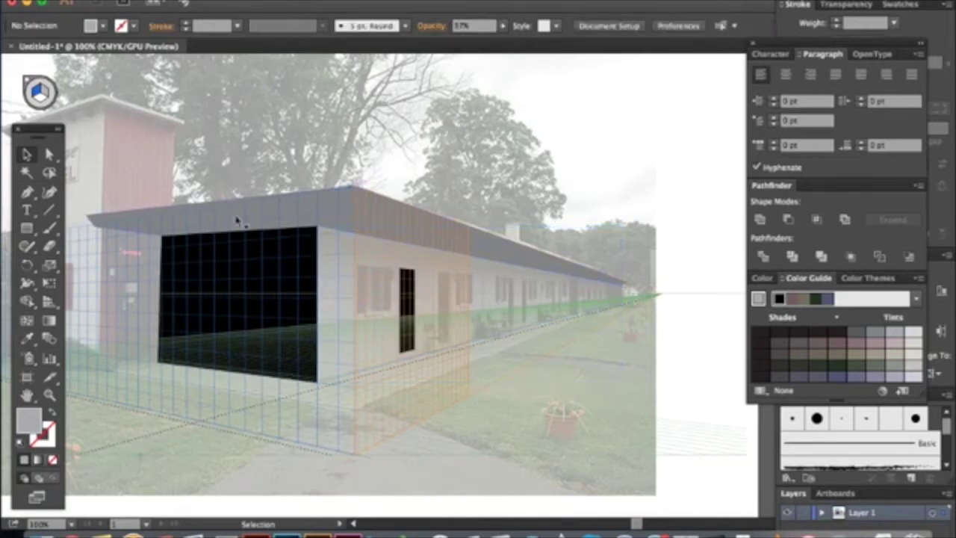
Step: Trace the second door on the long side wall as a four-corner Pen shape
click(27, 192)
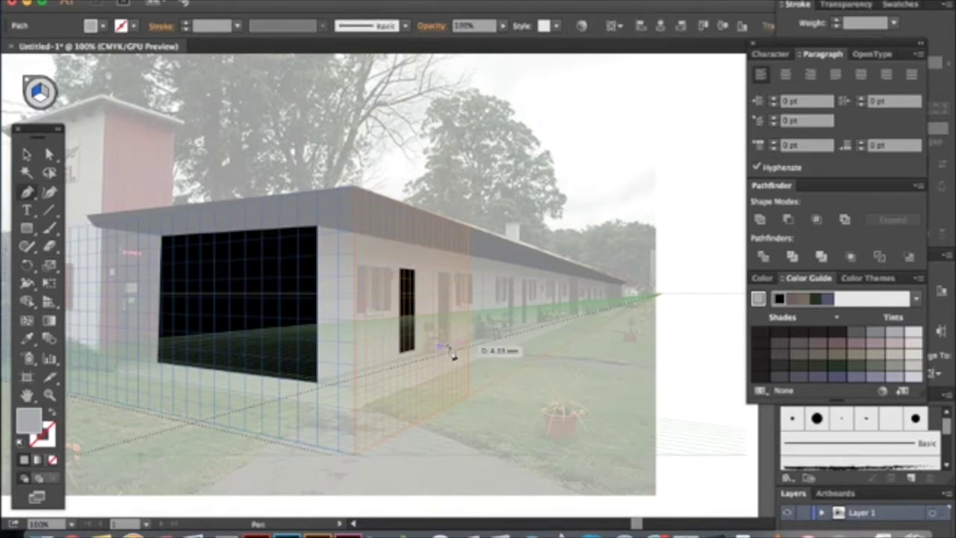
click(447, 344)
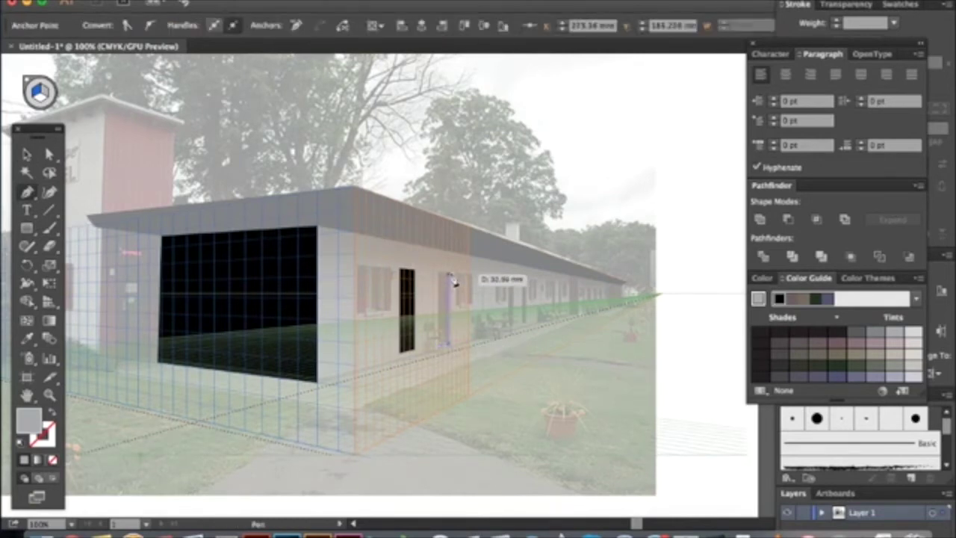
click(448, 275)
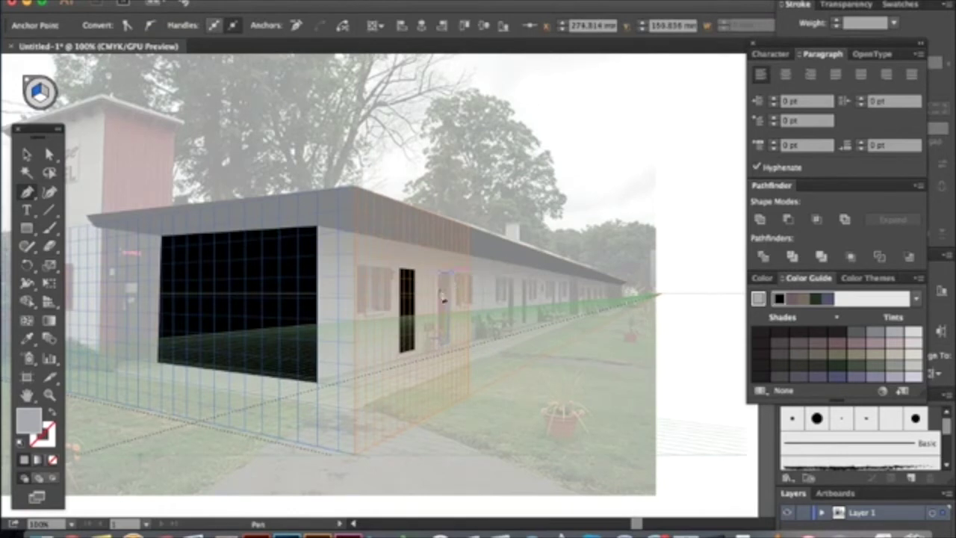
click(439, 346)
Step: Fill the second door shape with solid black and no stroke, and deselect it
click(52, 415)
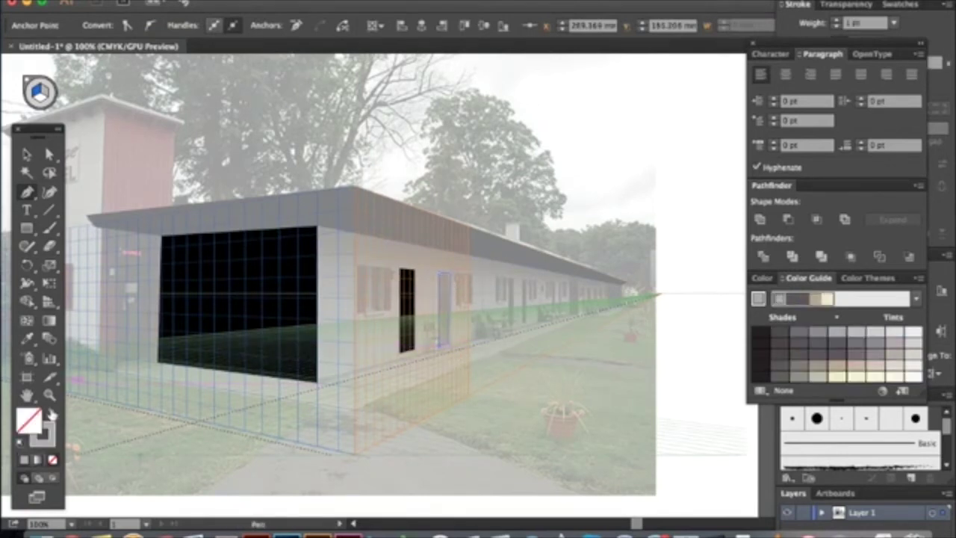
click(52, 414)
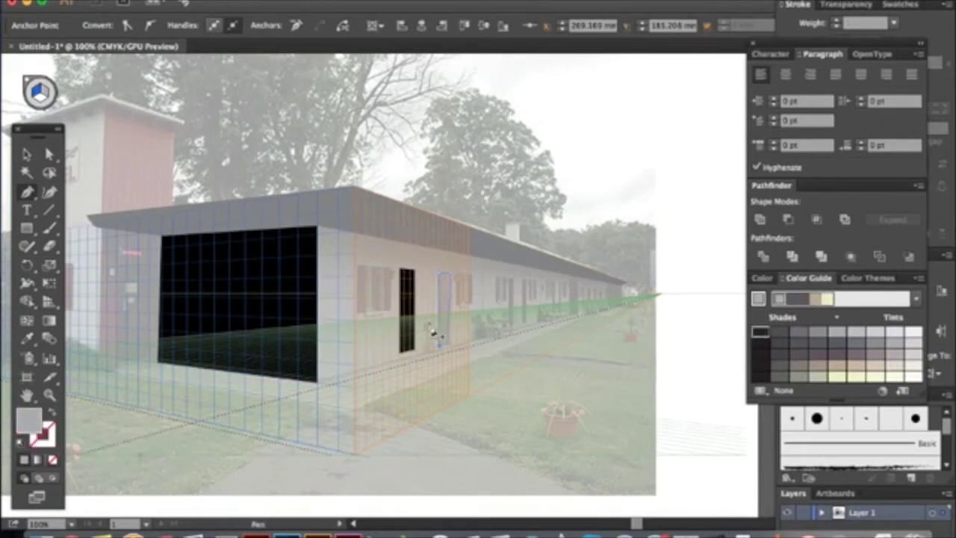
click(27, 154)
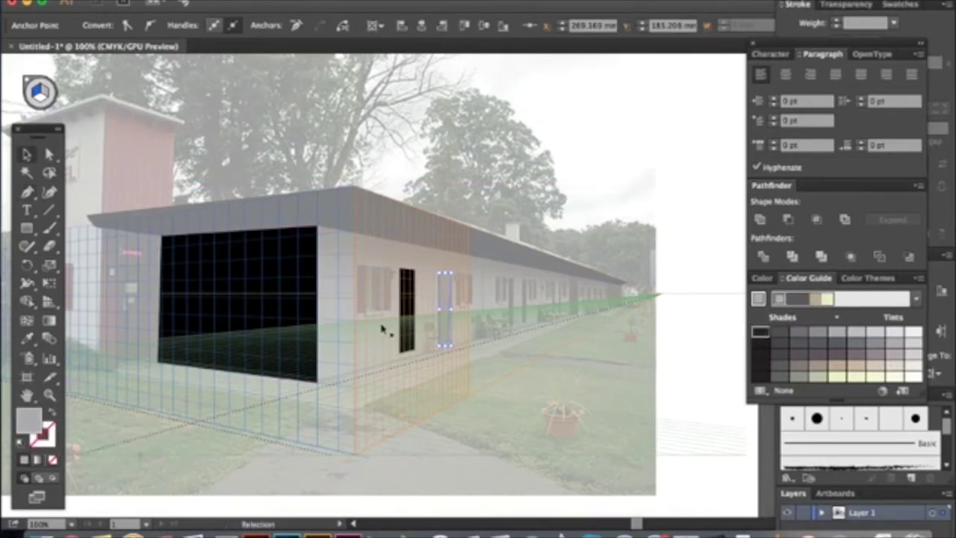
click(445, 290)
click(760, 332)
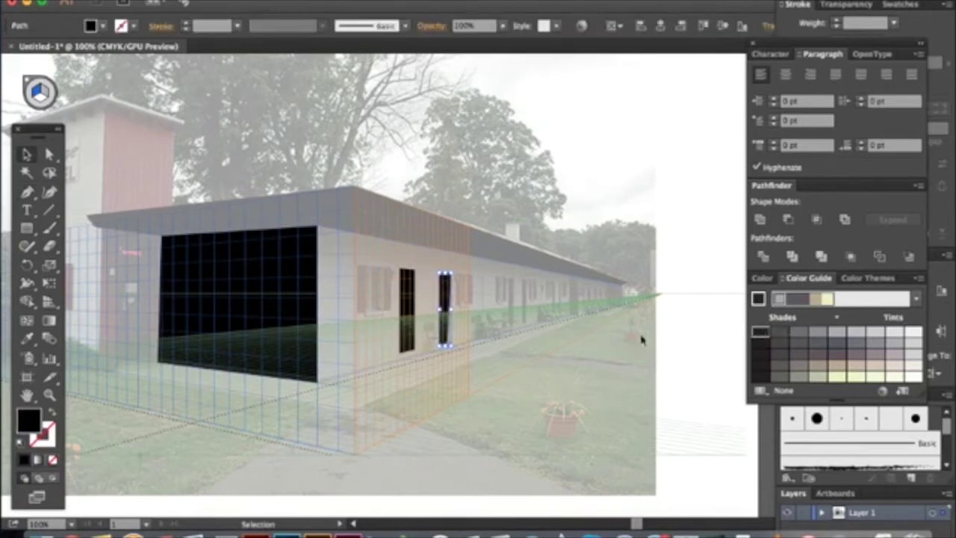
click(574, 224)
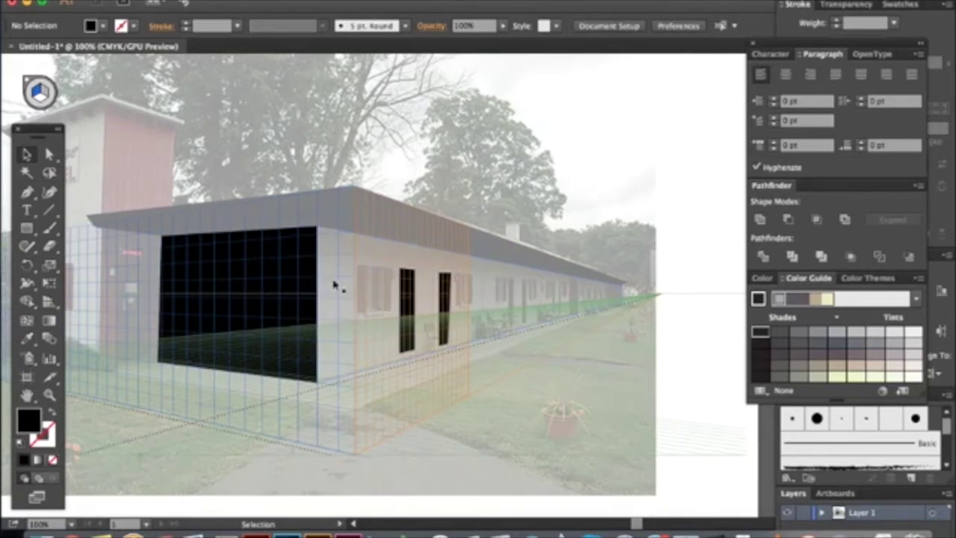
Step: Trace the tower's red side wall as a closed four-corner Pen shape, from under the tower roof down to the ground
scroll(352, 294, left, 3)
scroll(352, 294, up, 1)
scroll(351, 295, left, 5)
scroll(352, 294, up, 1)
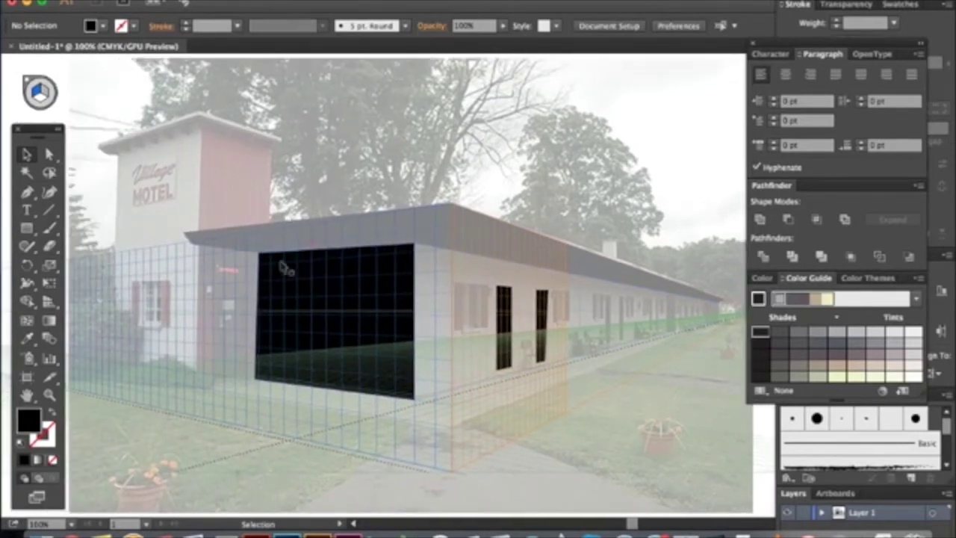
click(27, 192)
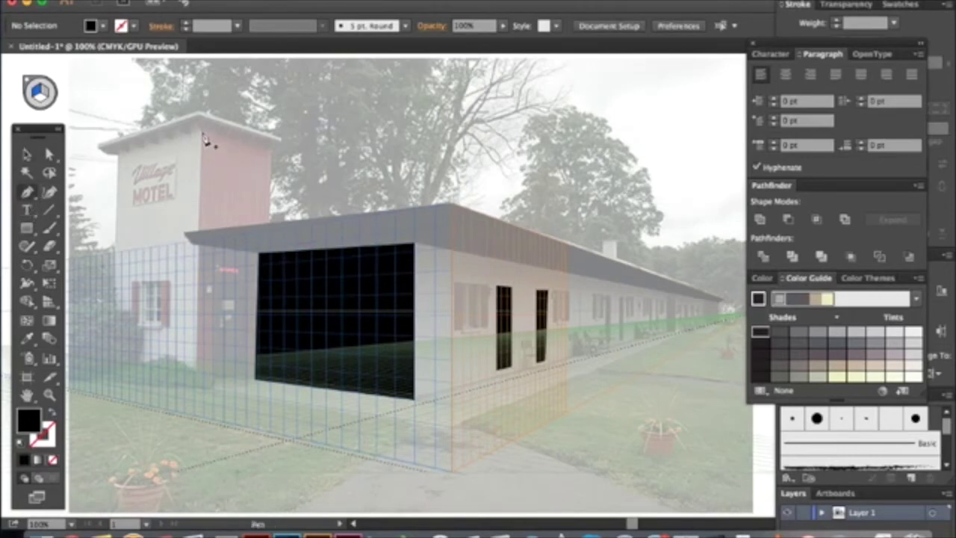
click(200, 130)
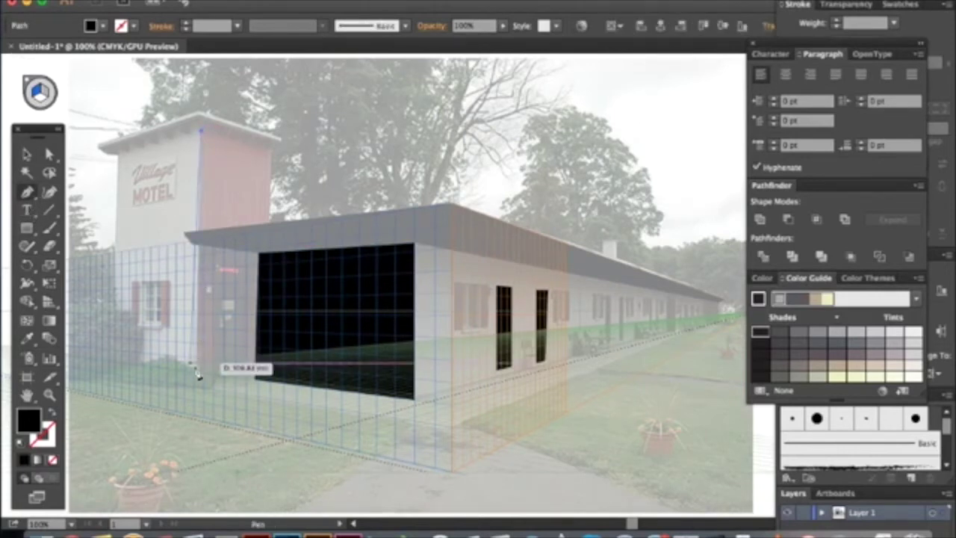
click(196, 364)
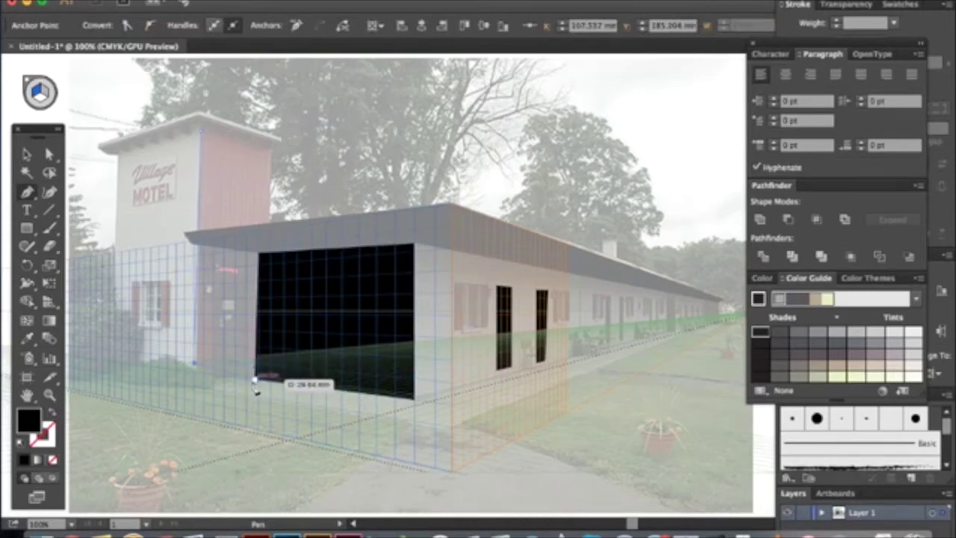
click(256, 364)
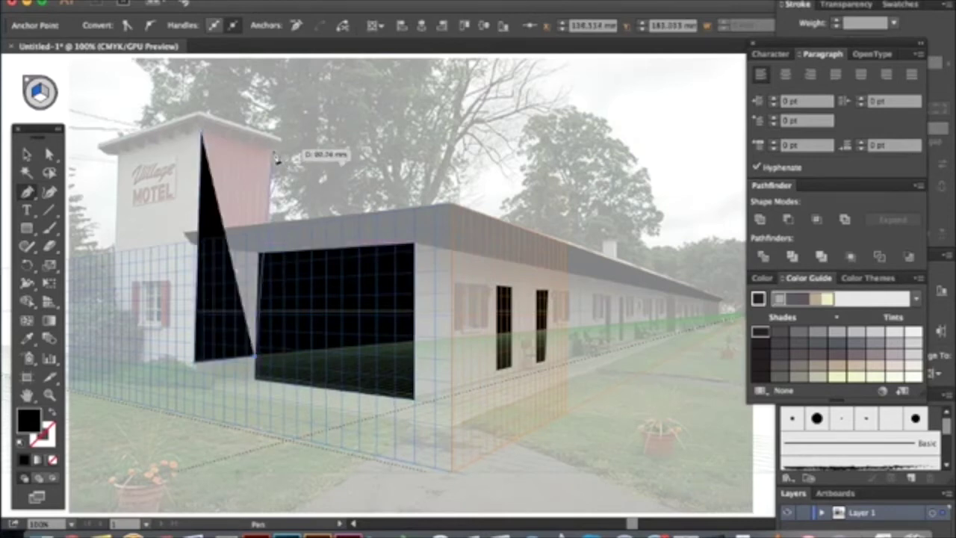
click(271, 147)
click(202, 134)
click(26, 155)
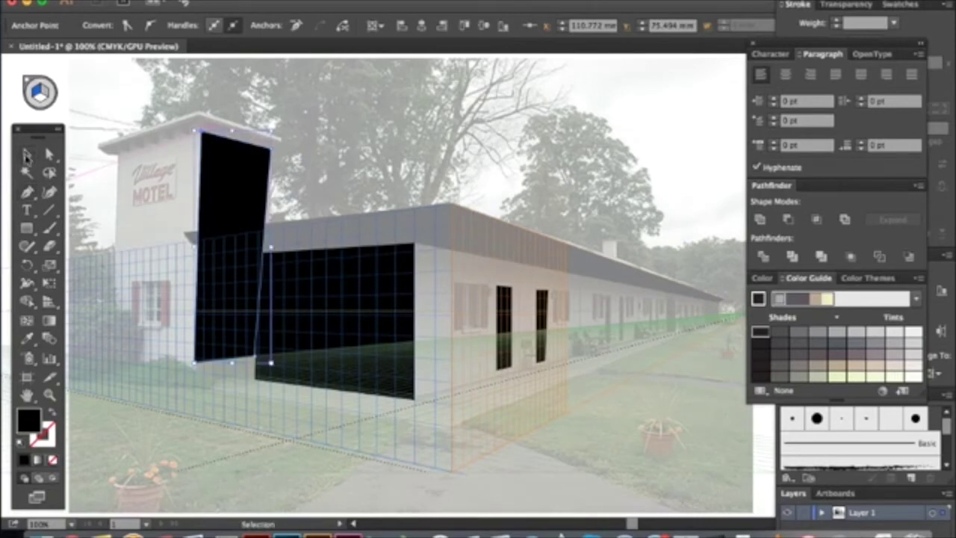
click(26, 192)
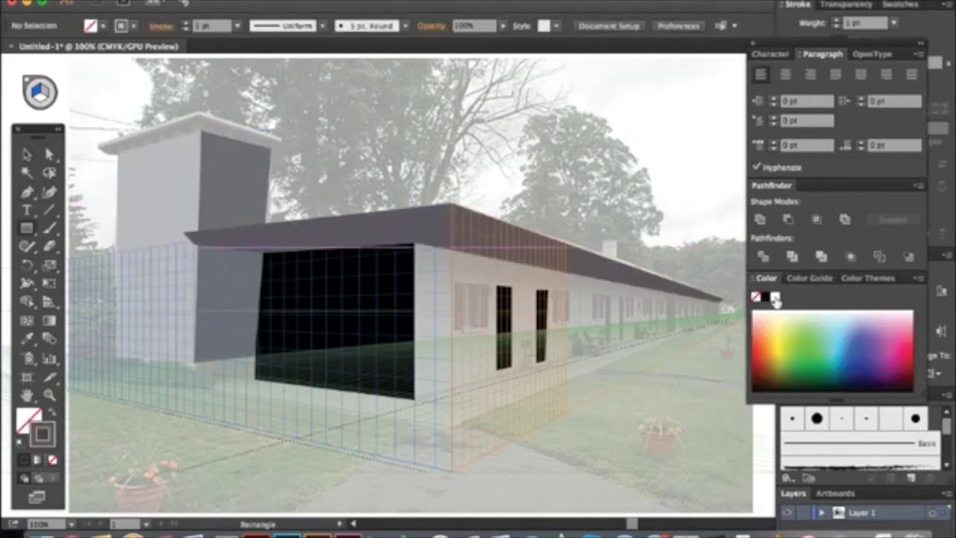
Step: Draw a tall, unfilled rectangle with a white 1 pt stroke over the window area of the black front wall, following the perspective grid
click(775, 298)
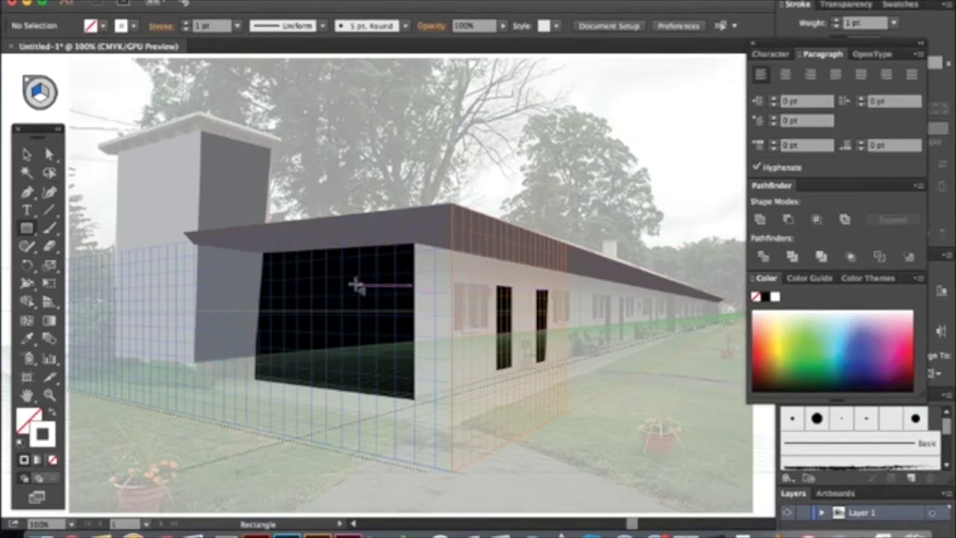
drag(357, 285, 395, 371)
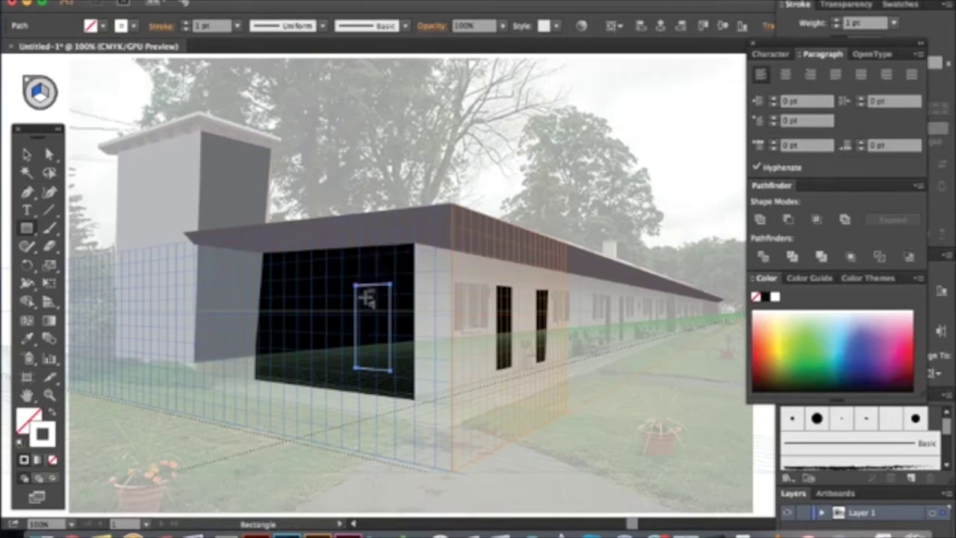
click(27, 154)
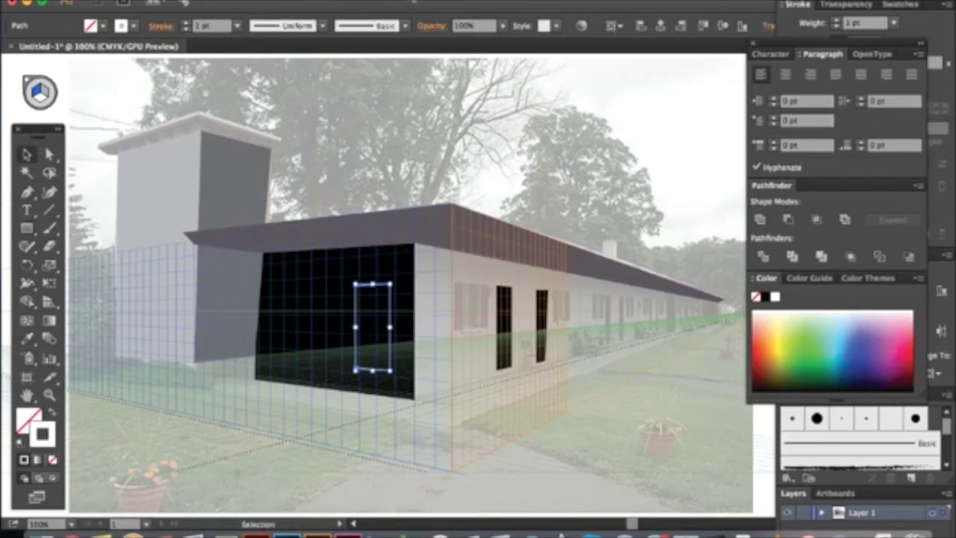
Step: Bring up Pathfinder and select the white-stroked rectangle together with the black front wall
click(412, 2)
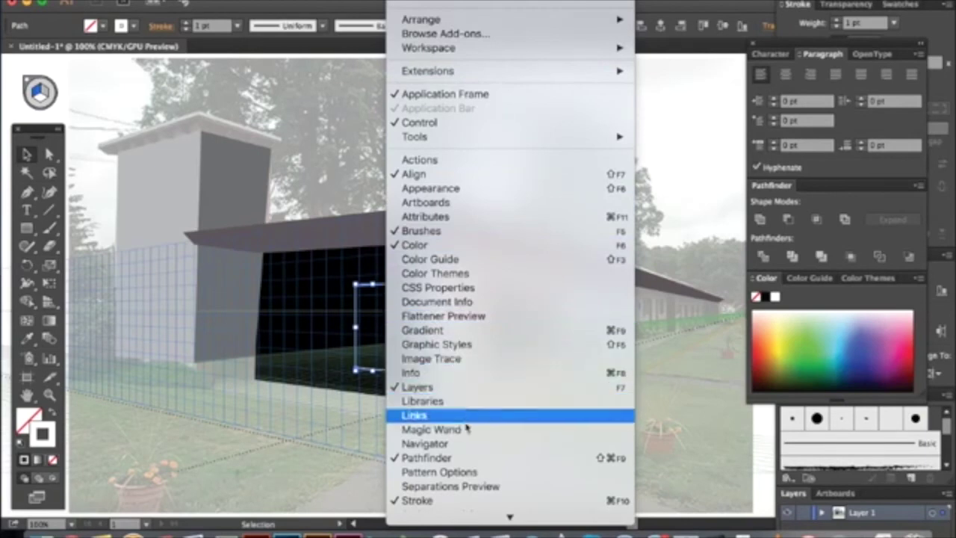
click(460, 459)
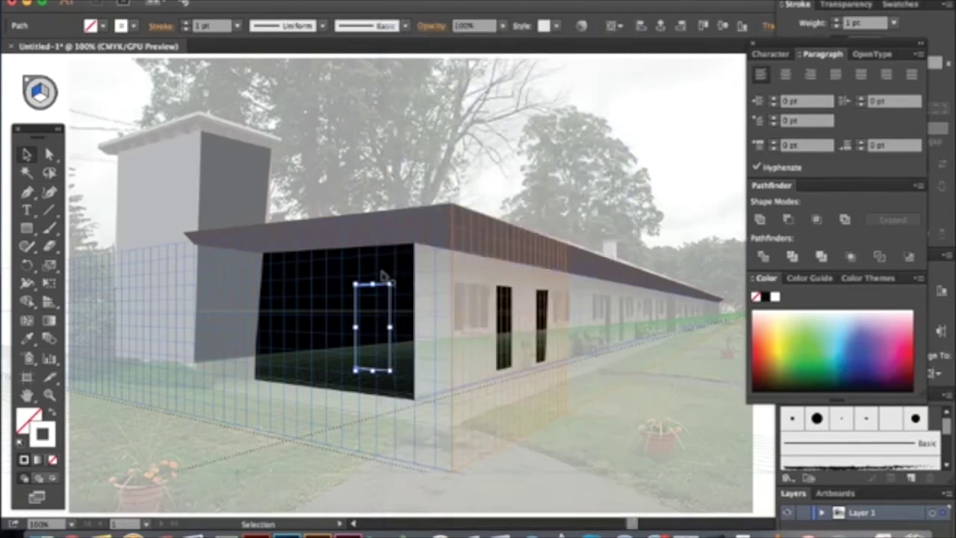
shift+click(410, 267)
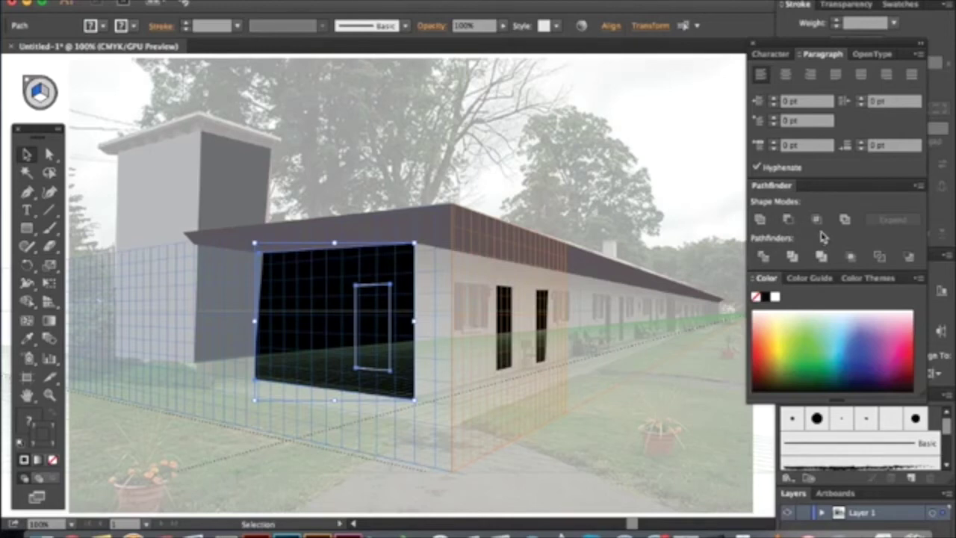
Step: Try the Exclude and Intersect shape modes on the front wall and rectangle, undoing each
click(845, 220)
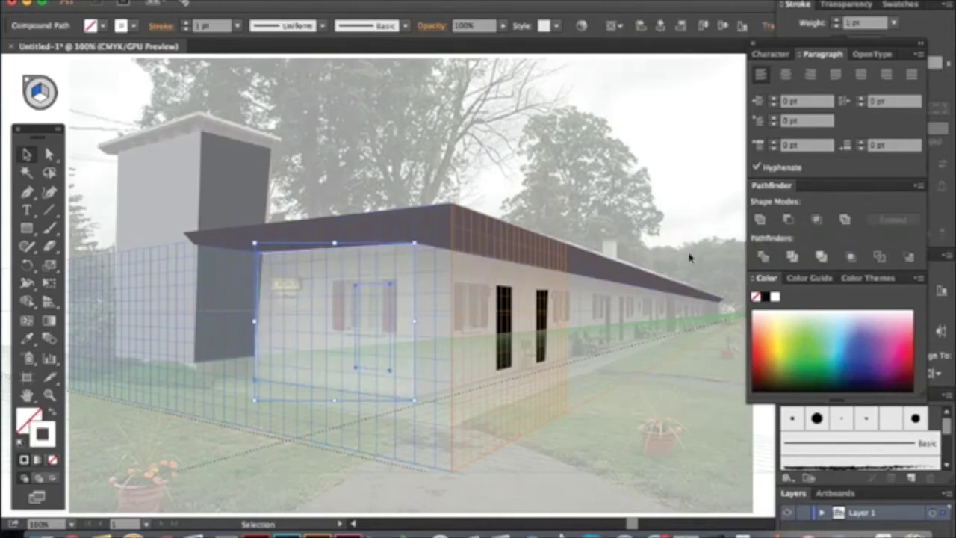
key(ctrl+z)
click(817, 219)
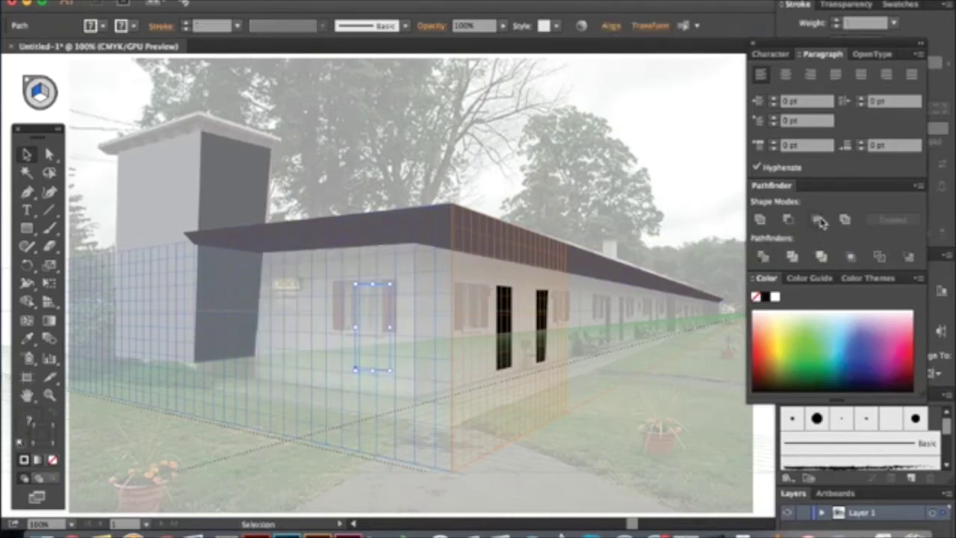
key(ctrl+z)
Step: Cut the window opening out of the black front wall with Minus Front, then deselect the wall
click(788, 220)
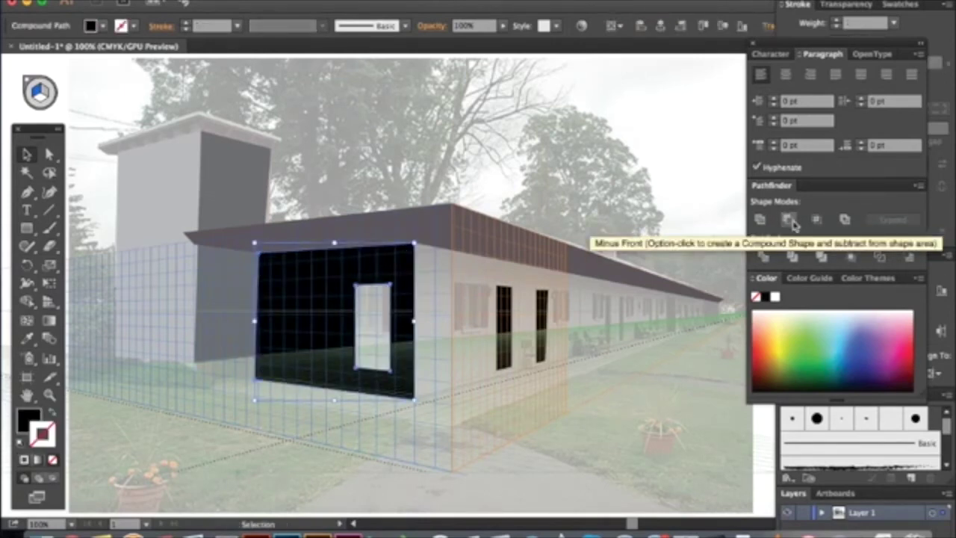
click(486, 176)
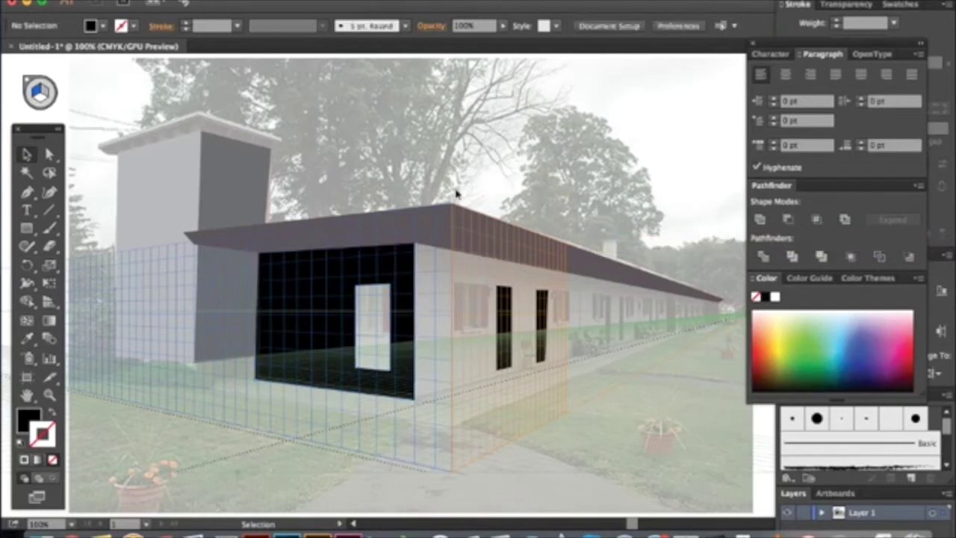
click(390, 273)
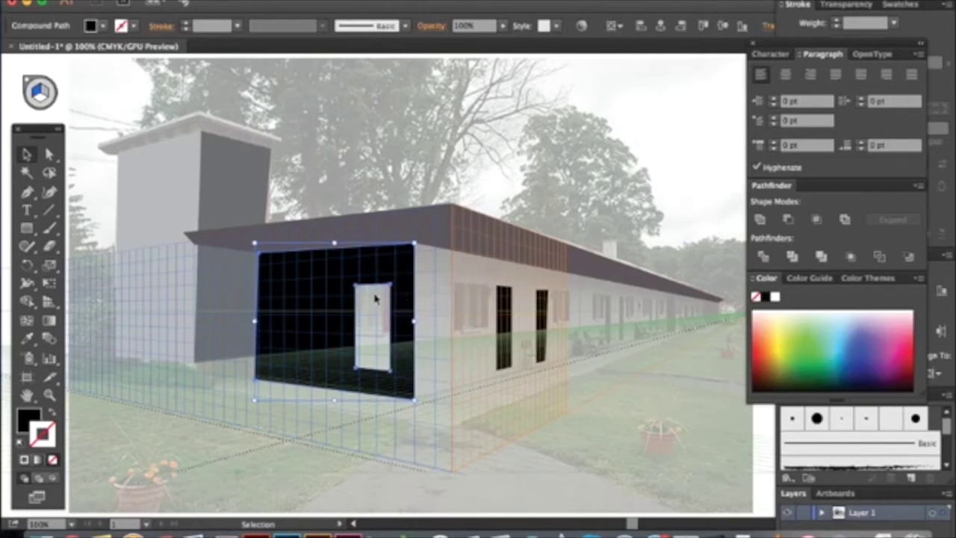
click(550, 189)
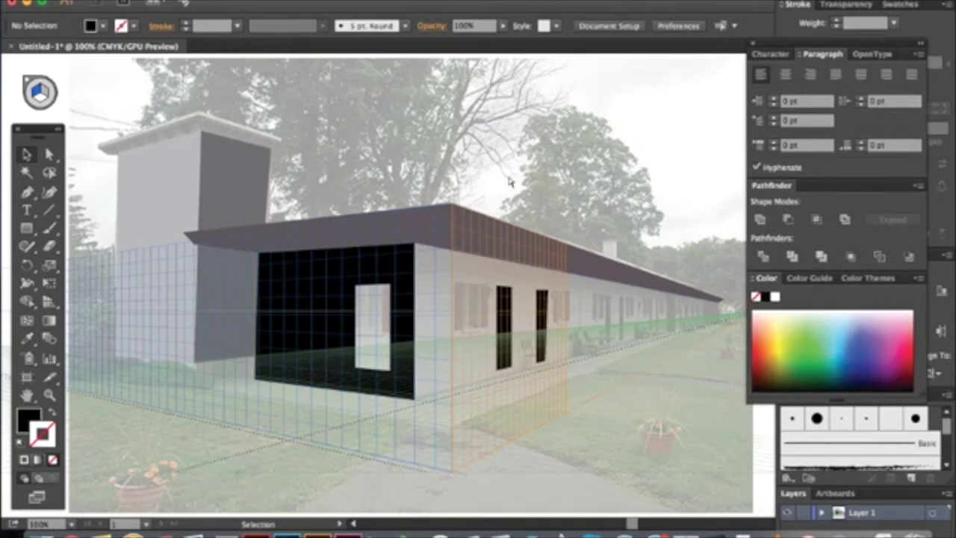
key(super+minus)
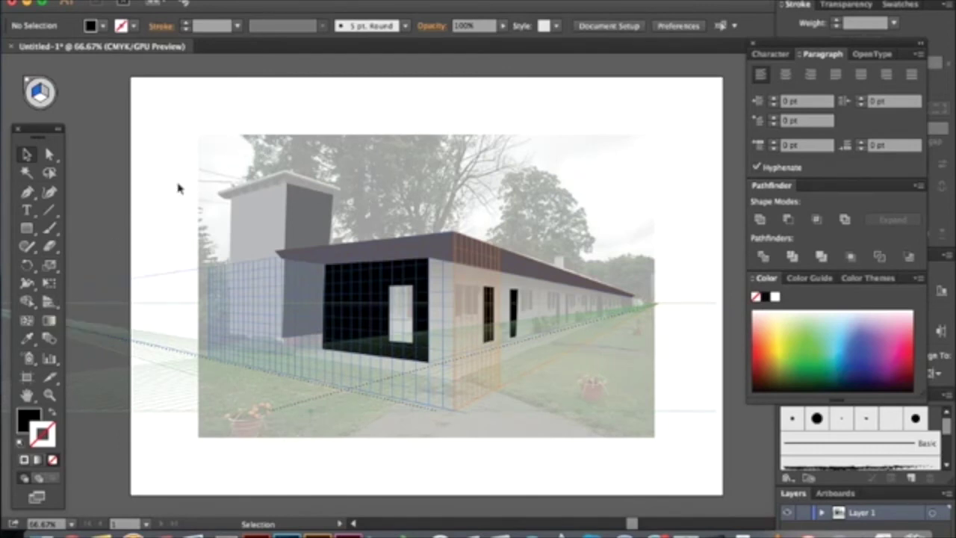
click(48, 303)
drag(49, 306, 102, 308)
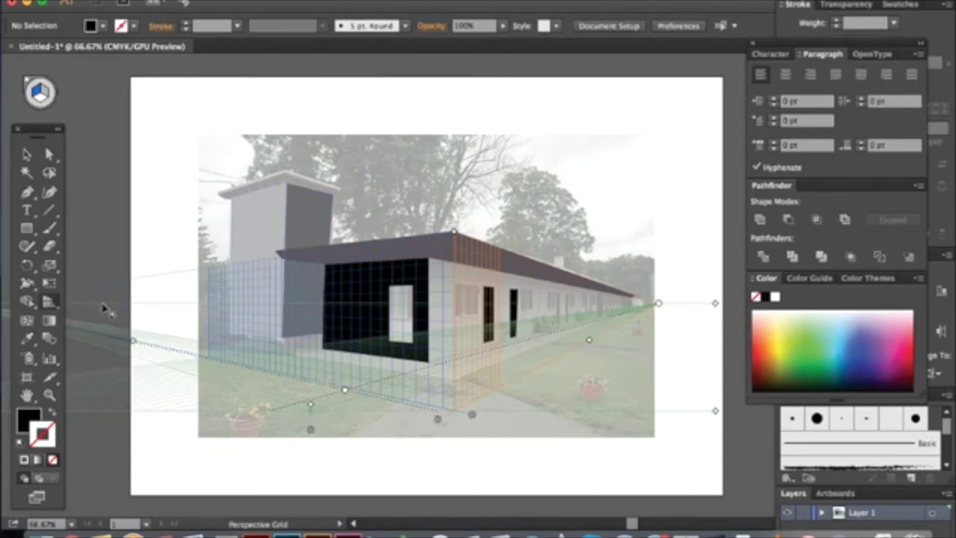
click(27, 156)
click(49, 305)
click(48, 305)
click(409, 1)
mouse_move(367, 1)
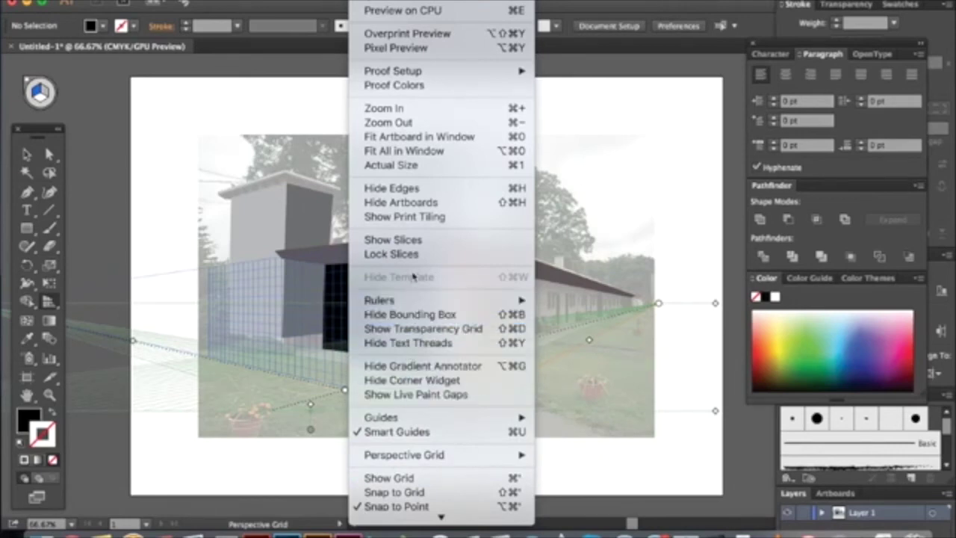
click(274, 118)
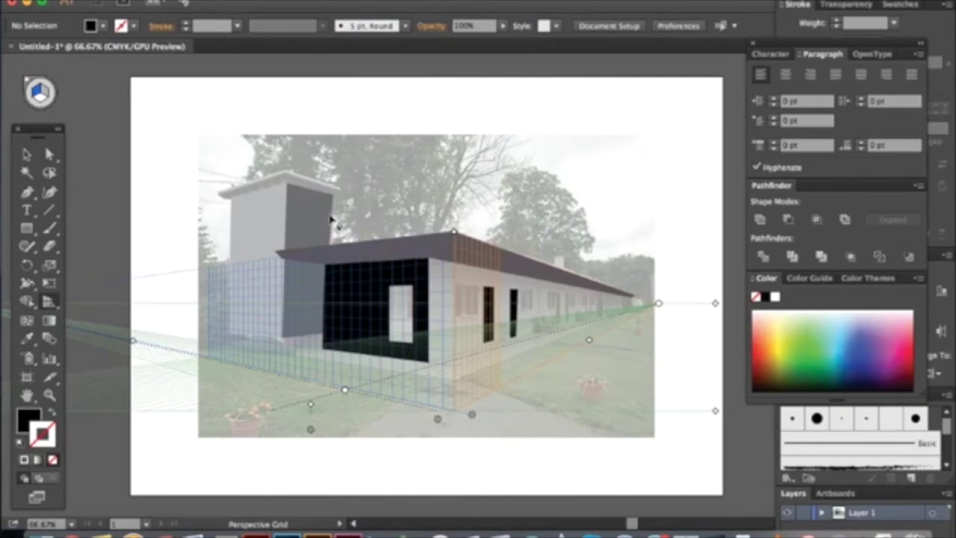
Step: Unlock all objects and delete the background photo of the motel, leaving the traced shapes
click(197, 0)
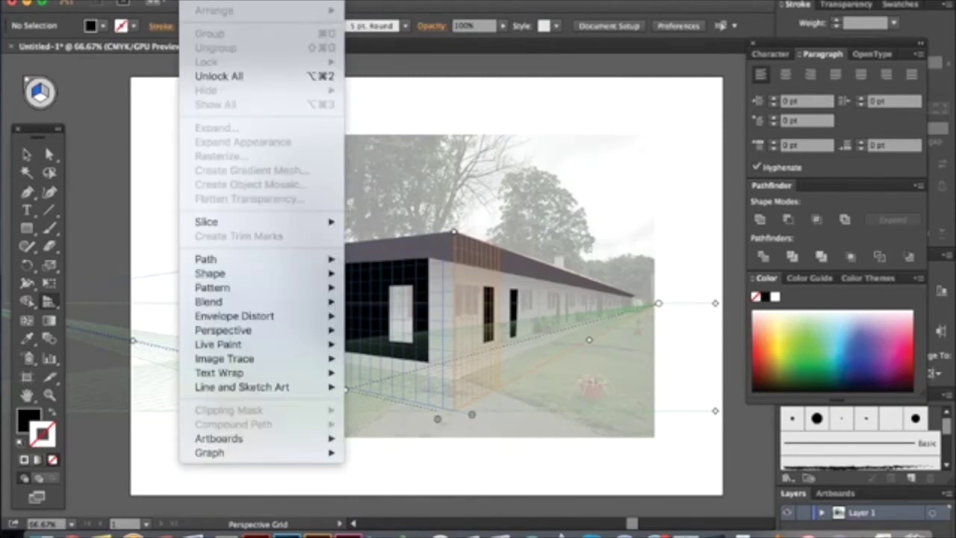
click(205, 75)
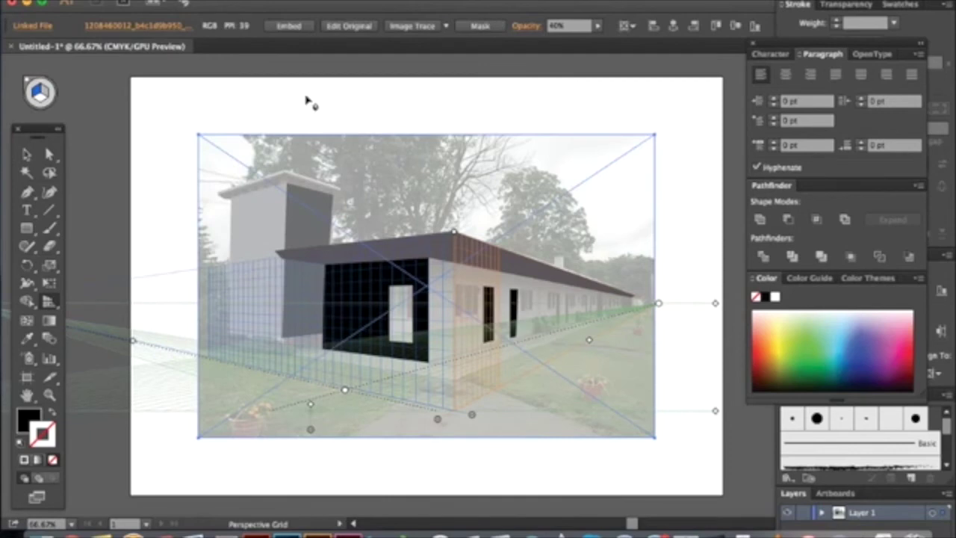
click(26, 154)
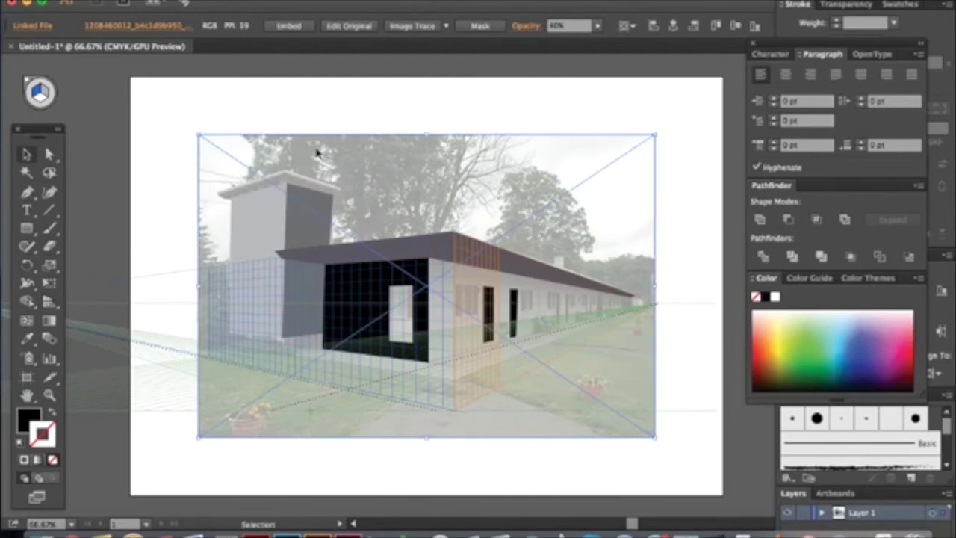
key(Delete)
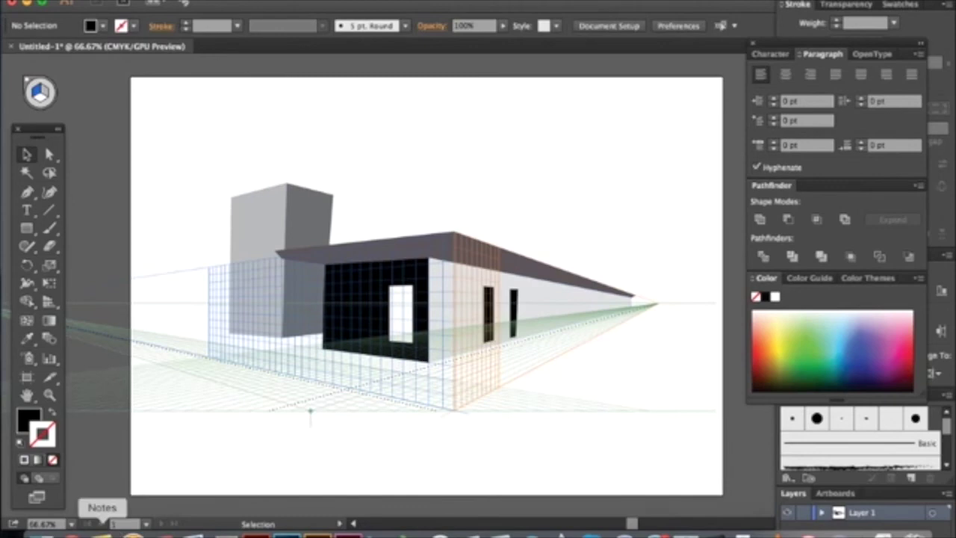
Step: Switch to Chrome and search Google for "illustrator how to hide the perspective grid"
key(Tab)
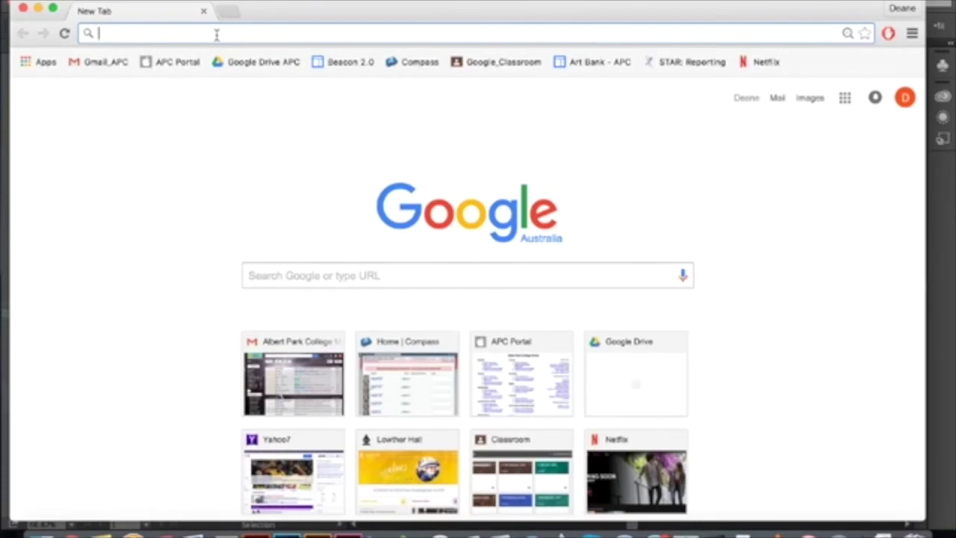
text(illust)
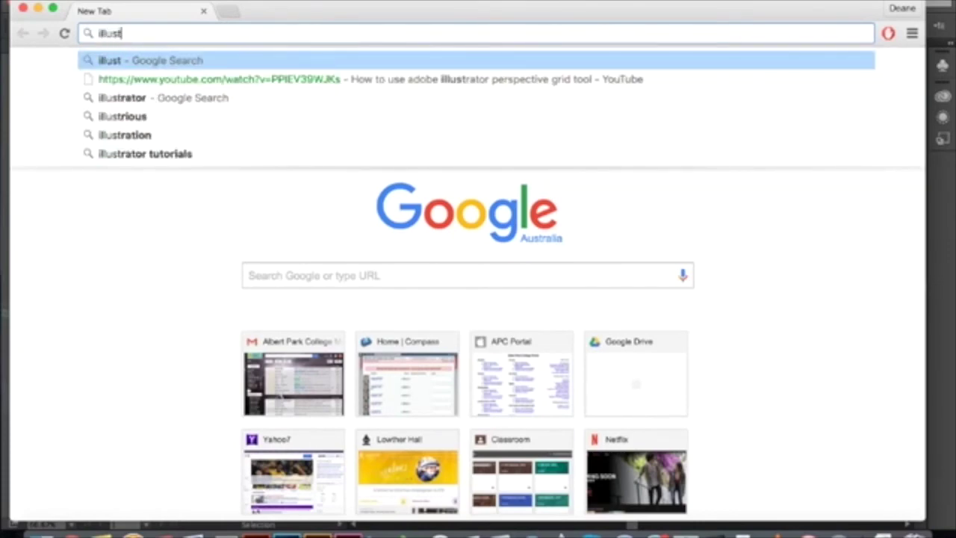
text(rato)
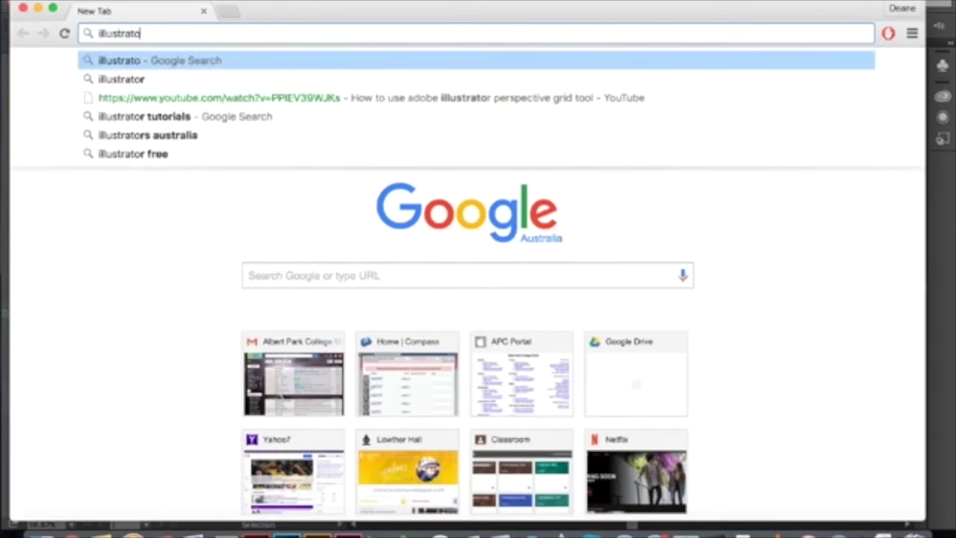
text(r)
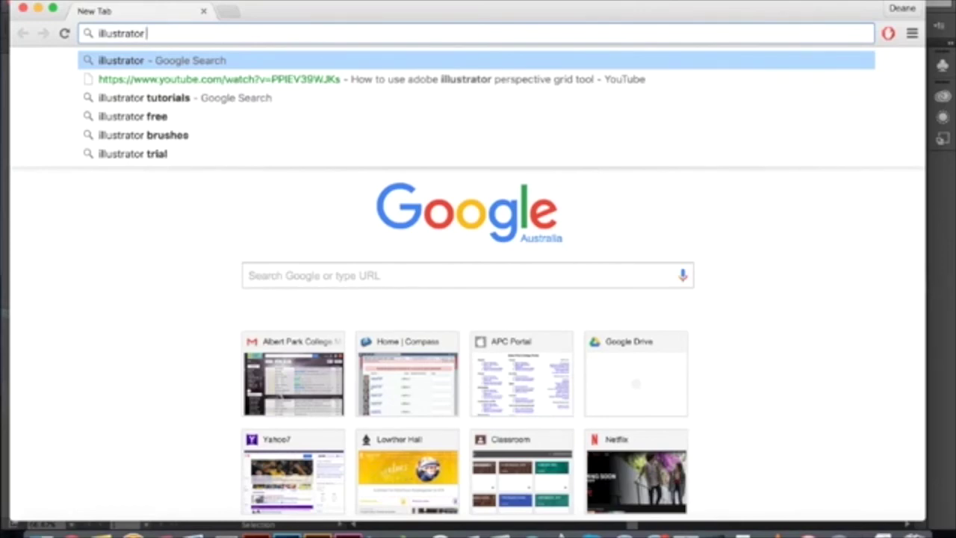
text( how to )
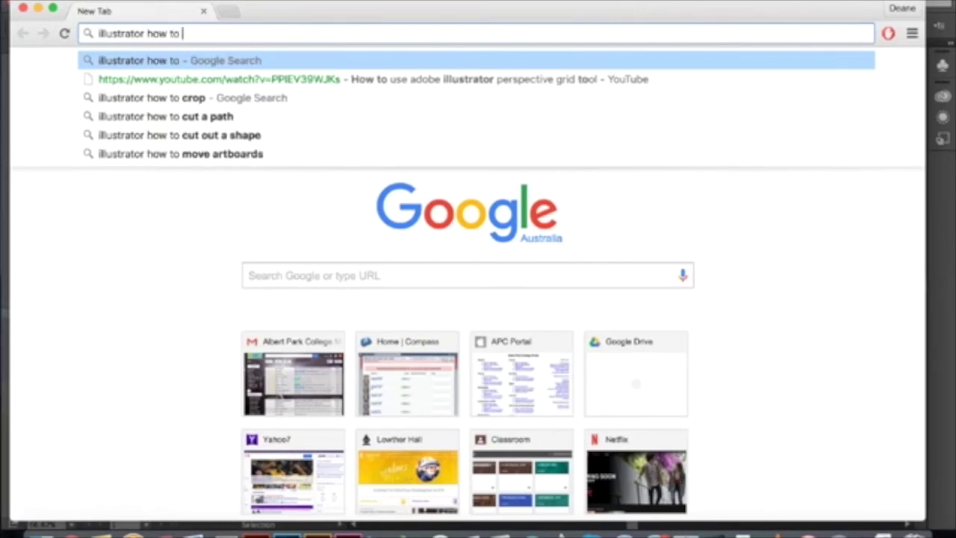
text(hid)
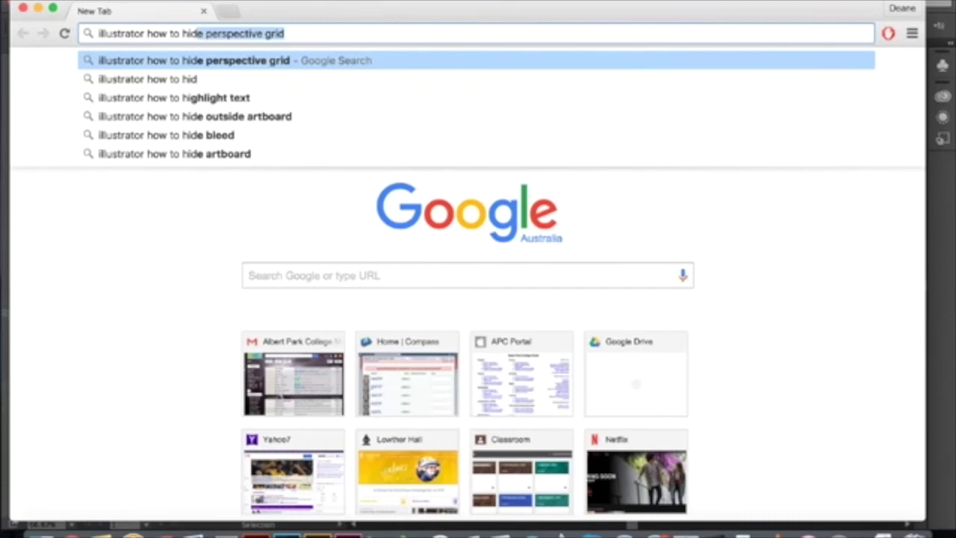
text(e the persp)
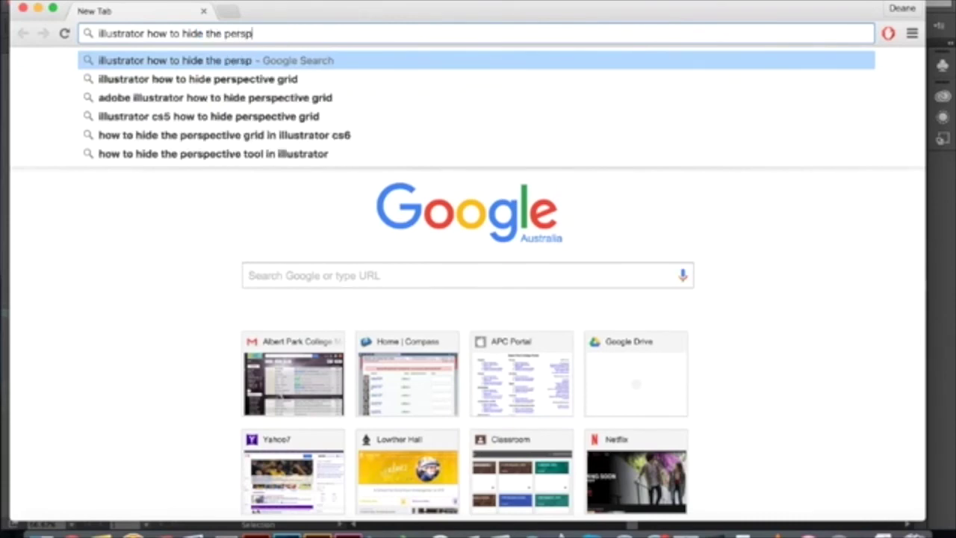
text(ec)
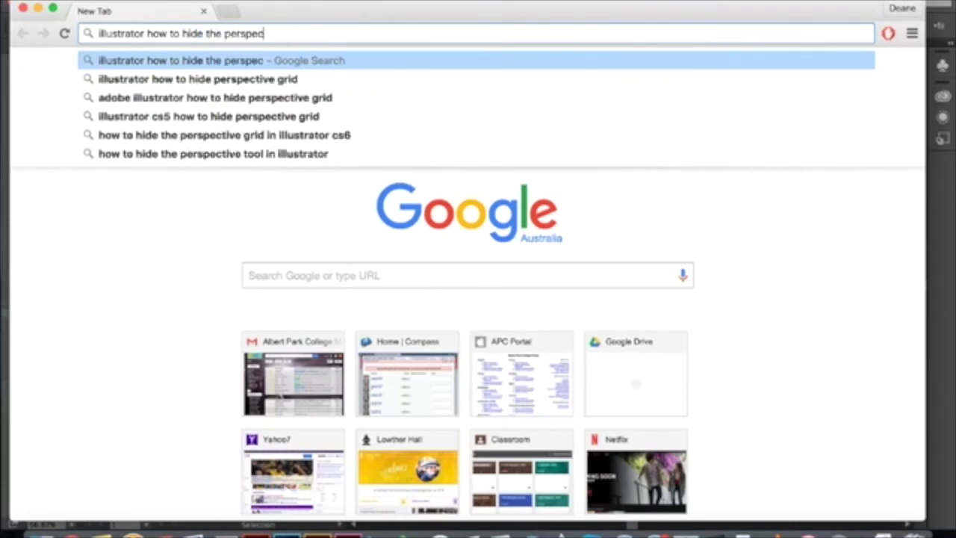
text(tive grid)
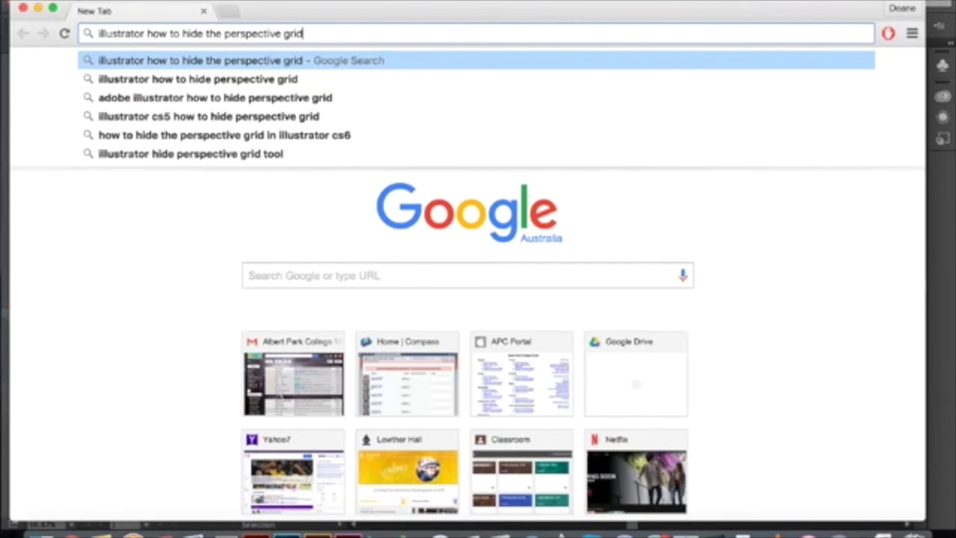
key(Return)
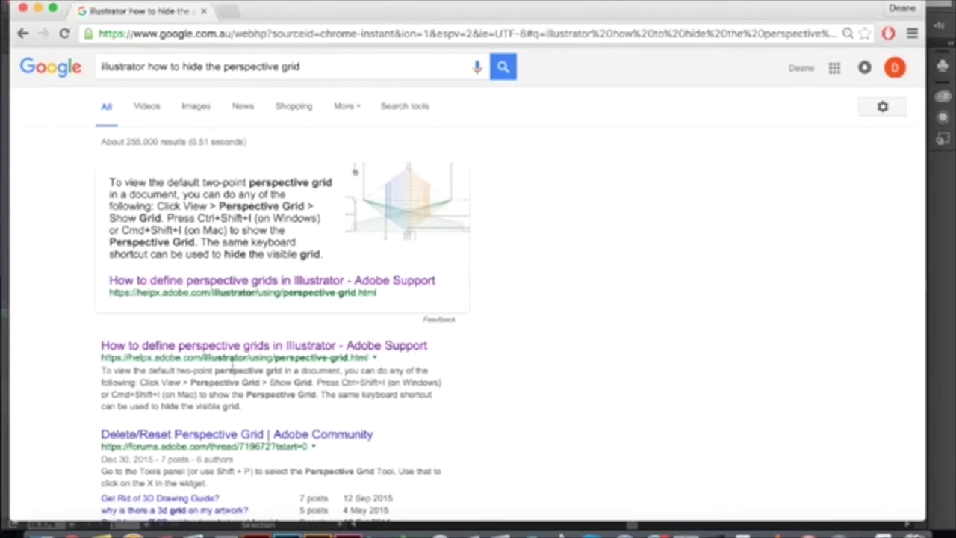
Step: Switch back to Illustrator, hide the perspective grid and bring the hidden panels back
click(311, 532)
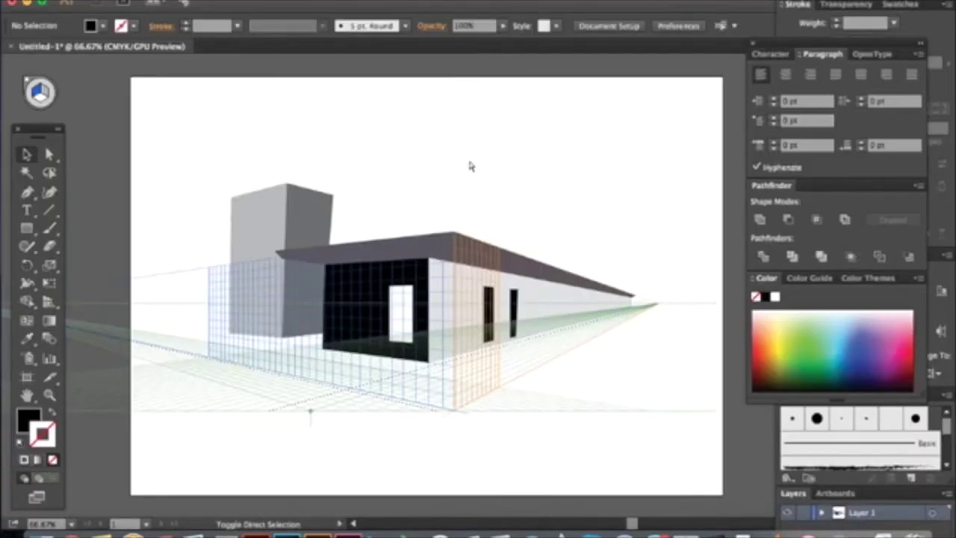
key(super+shift+i)
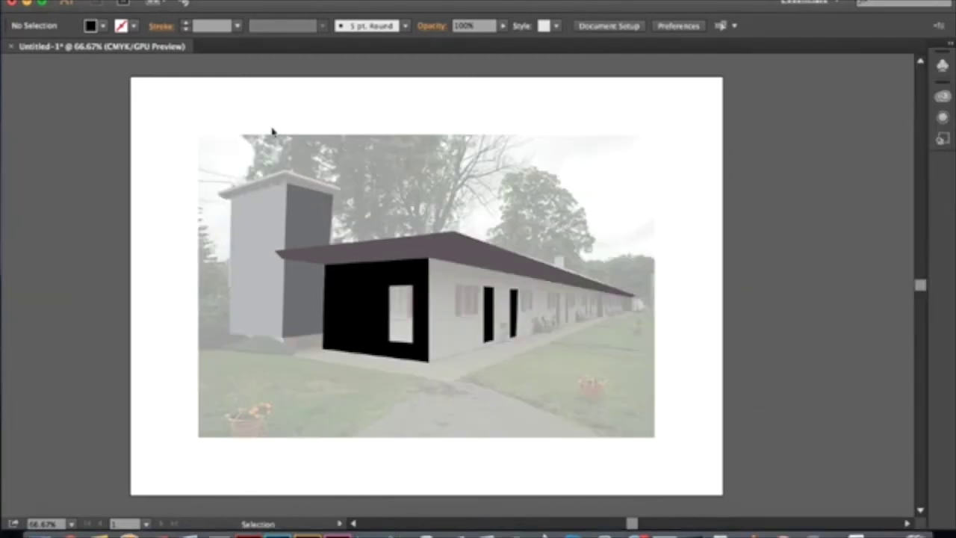
key(Tab)
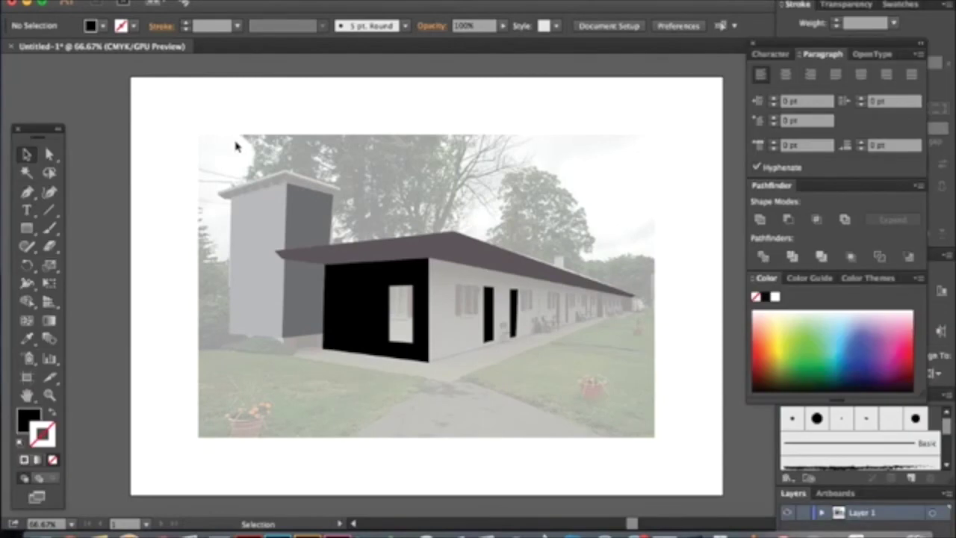
Step: Show the perspective grid again and make the Perspective Grid tool active
click(49, 302)
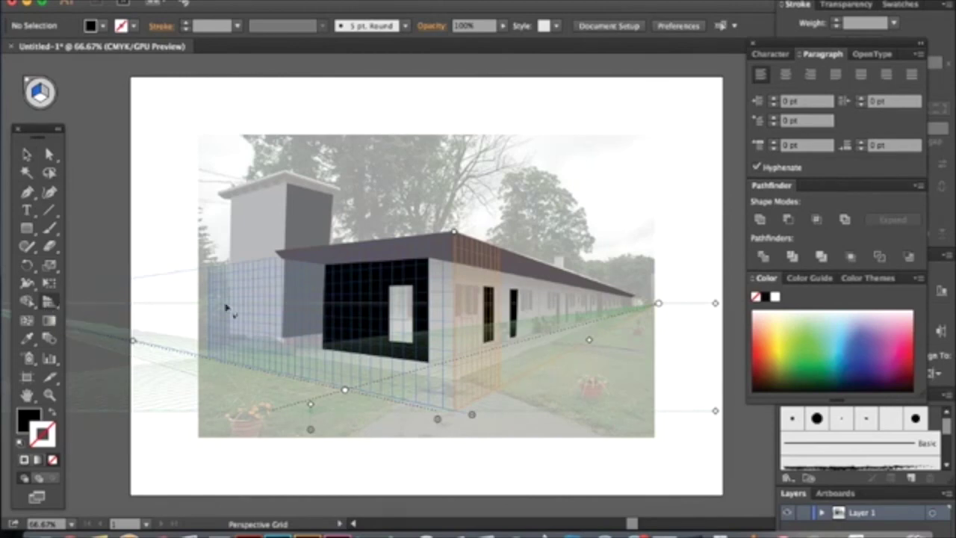
key(shift+v)
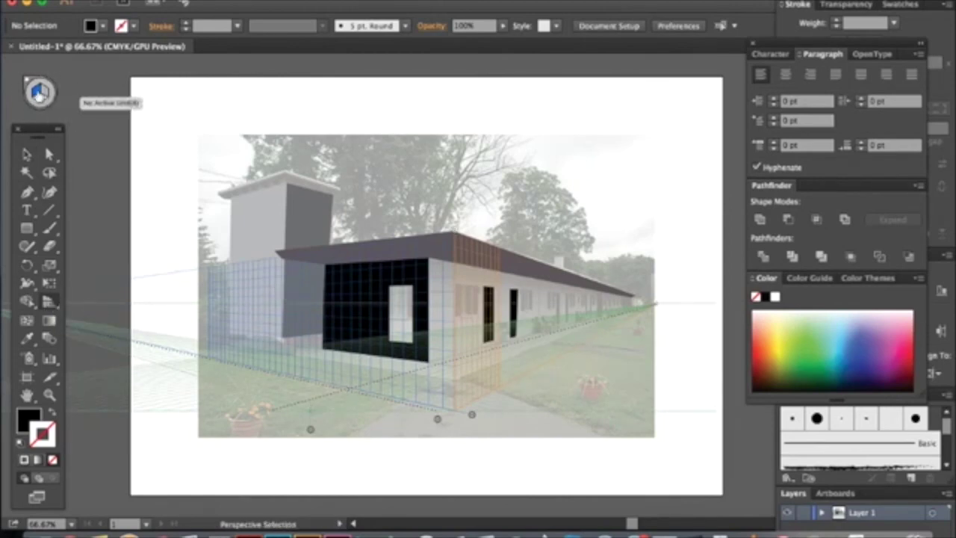
key(shift+p)
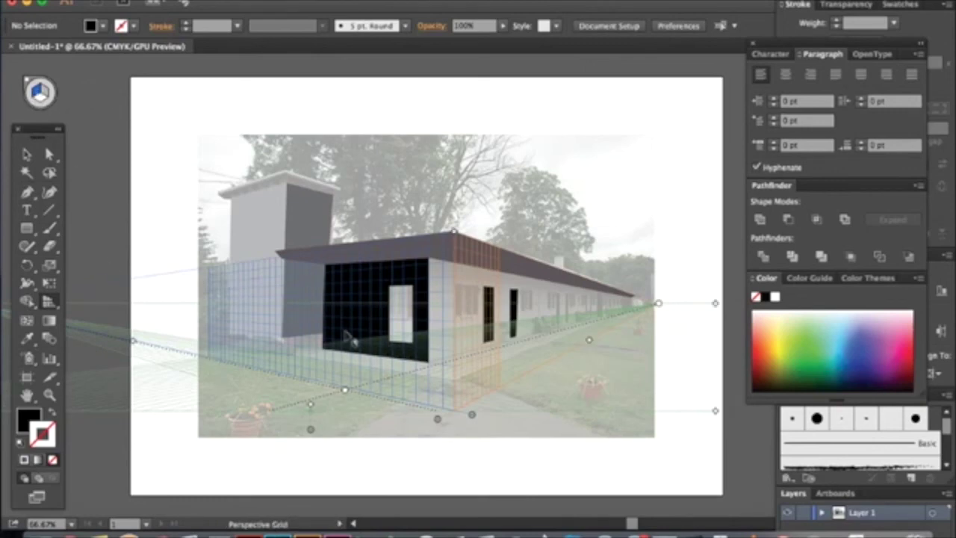
Step: Draw a green-filled rectangle without a stroke on the left grid plane, overlapping the tower base and the near part of the black front wall
click(24, 423)
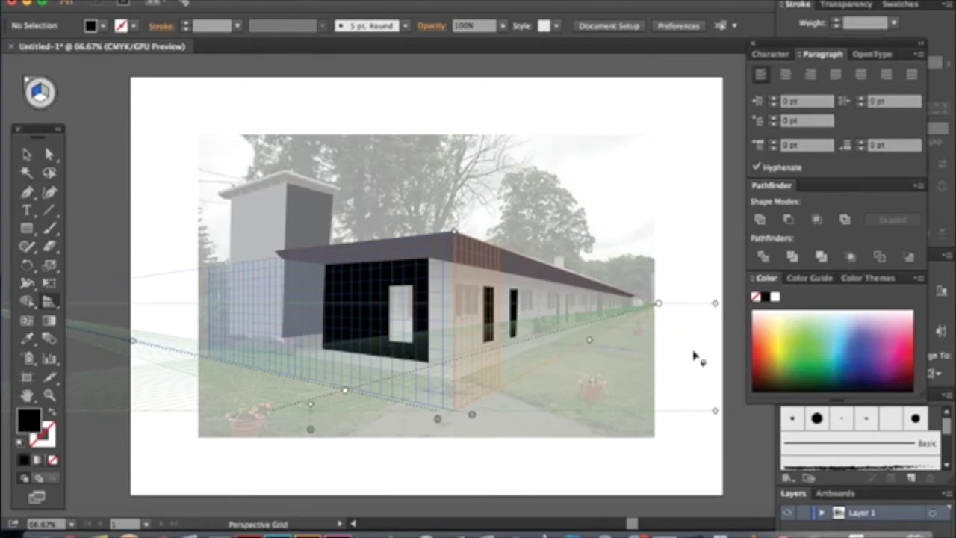
click(857, 322)
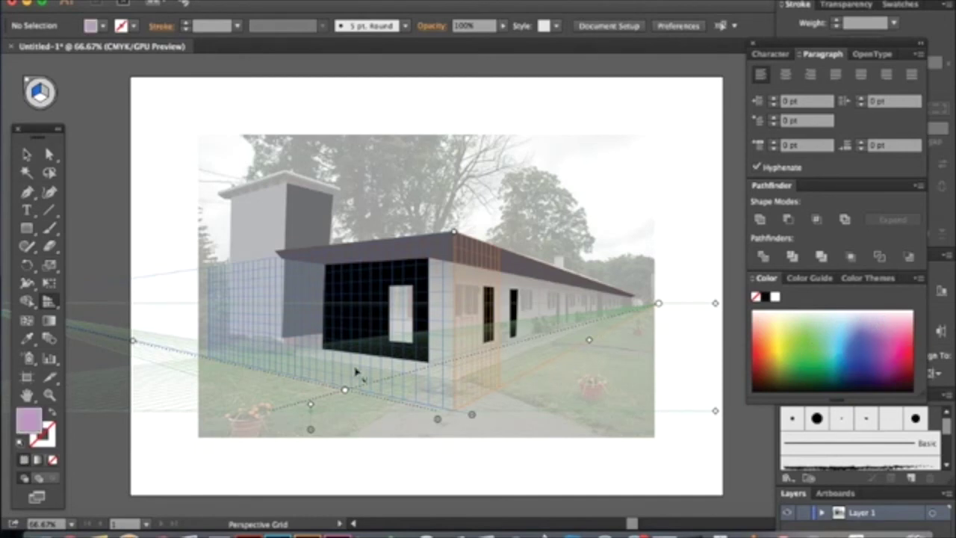
click(808, 328)
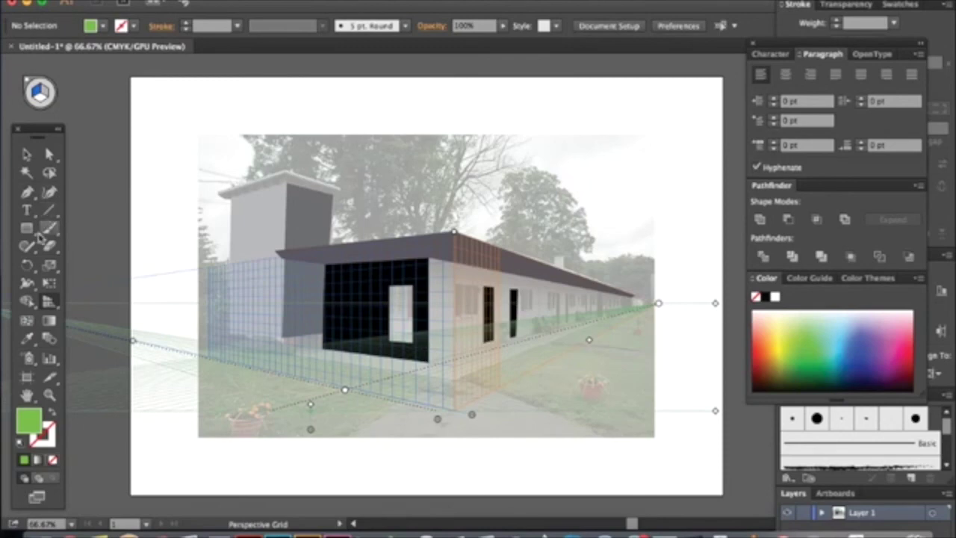
key(m)
drag(242, 278, 358, 381)
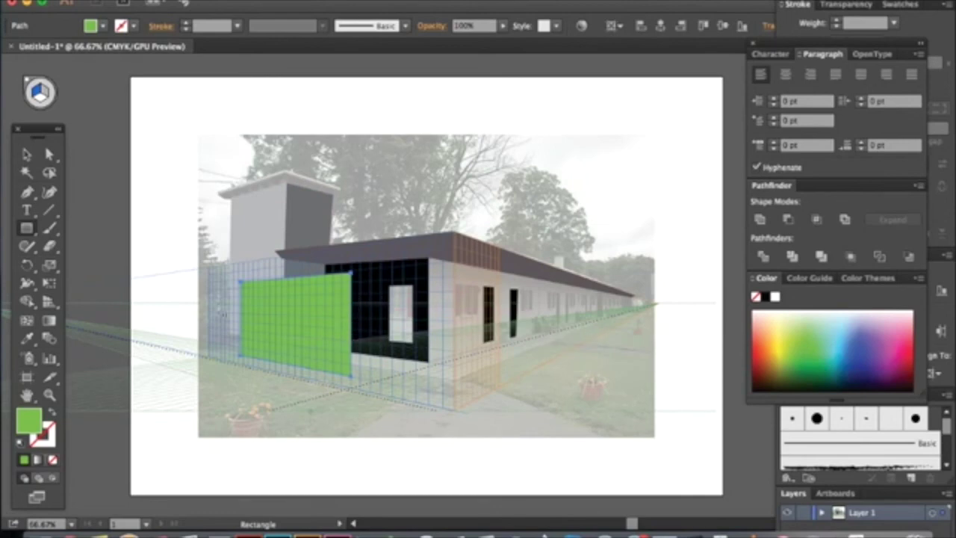
Step: Change the green rectangle's fill to red and deselect it
click(26, 154)
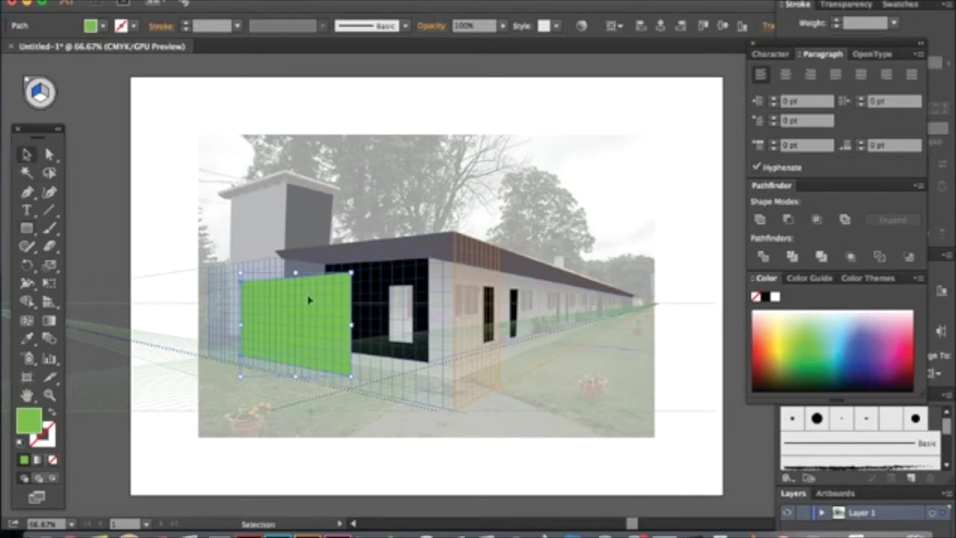
click(765, 357)
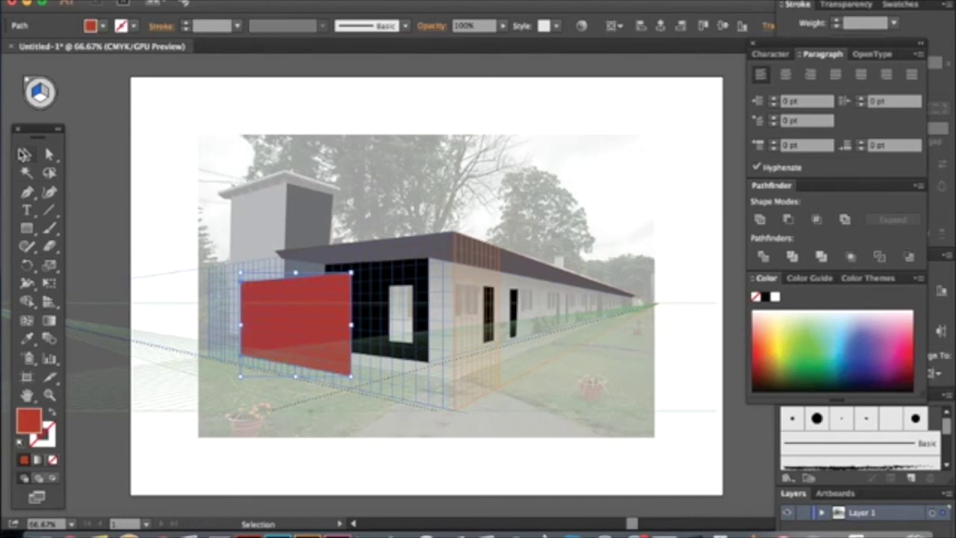
click(144, 180)
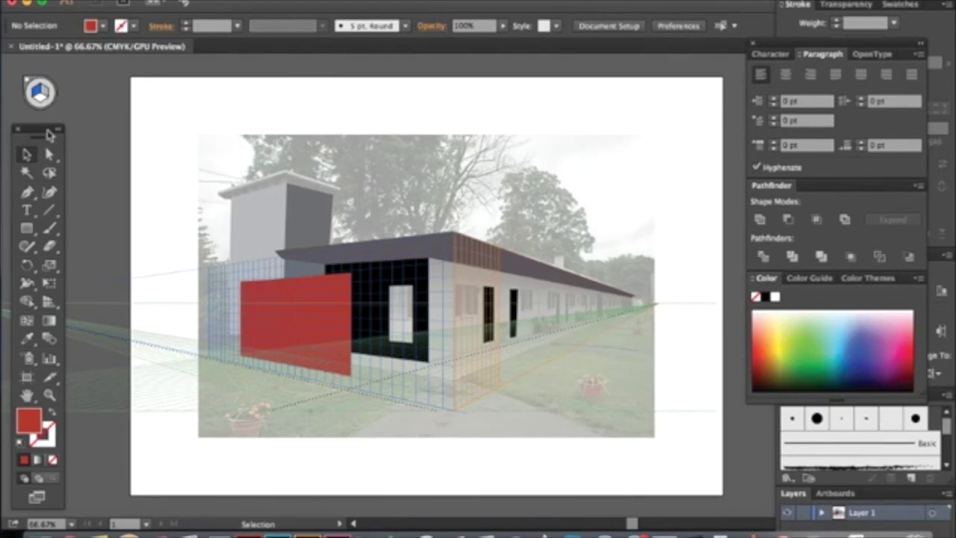
Step: Activate the right grid plane and draw a yellow-filled rectangle without a stroke on it, over the motel's long side wall
click(48, 301)
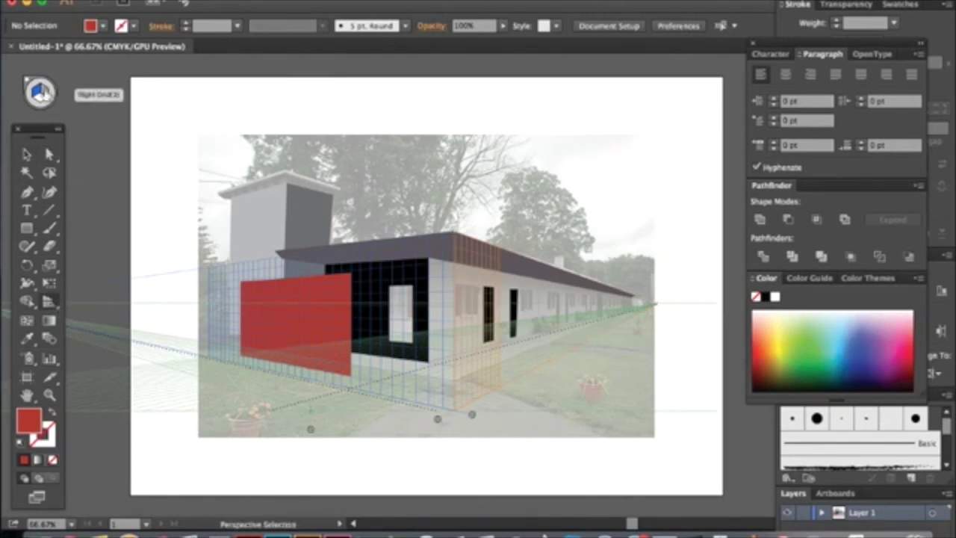
click(53, 300)
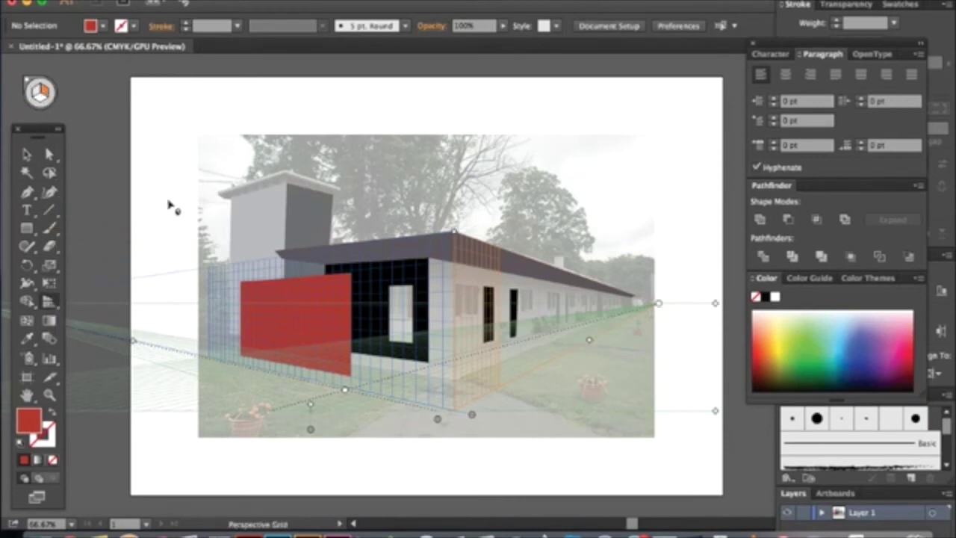
click(784, 333)
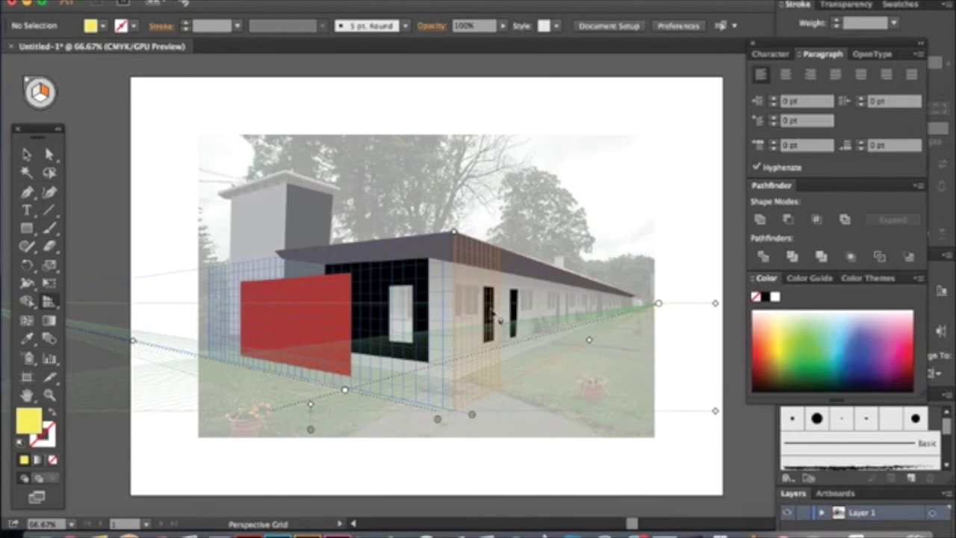
click(27, 227)
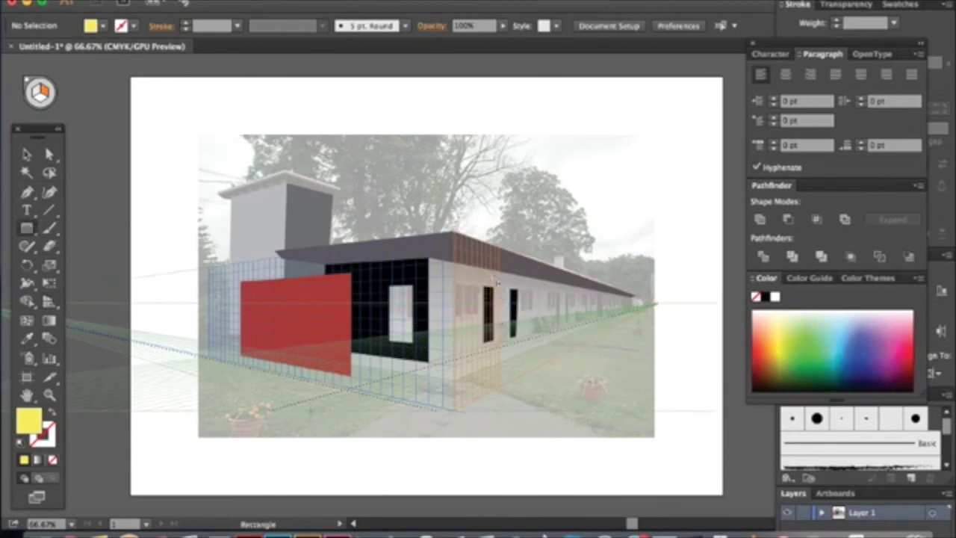
drag(535, 296, 617, 321)
Step: Move the yellow rectangle against the black front wall's right edge, lower its top edge below the roof, and deselect it
click(26, 154)
drag(532, 309, 431, 260)
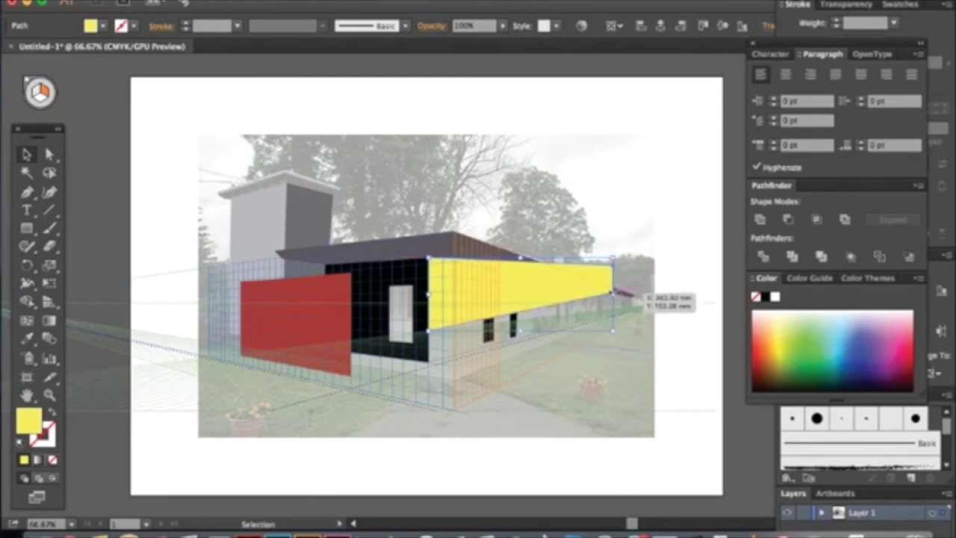
drag(523, 264, 522, 290)
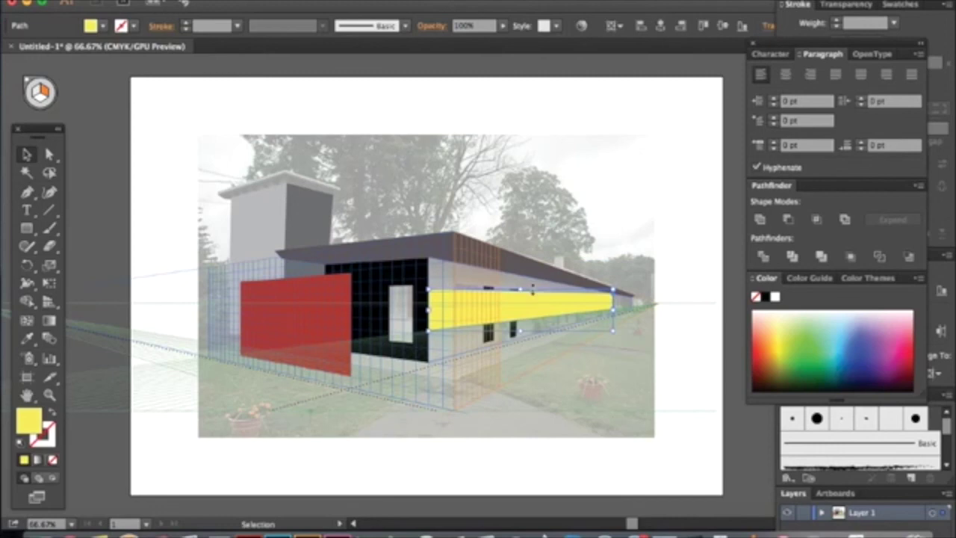
click(655, 327)
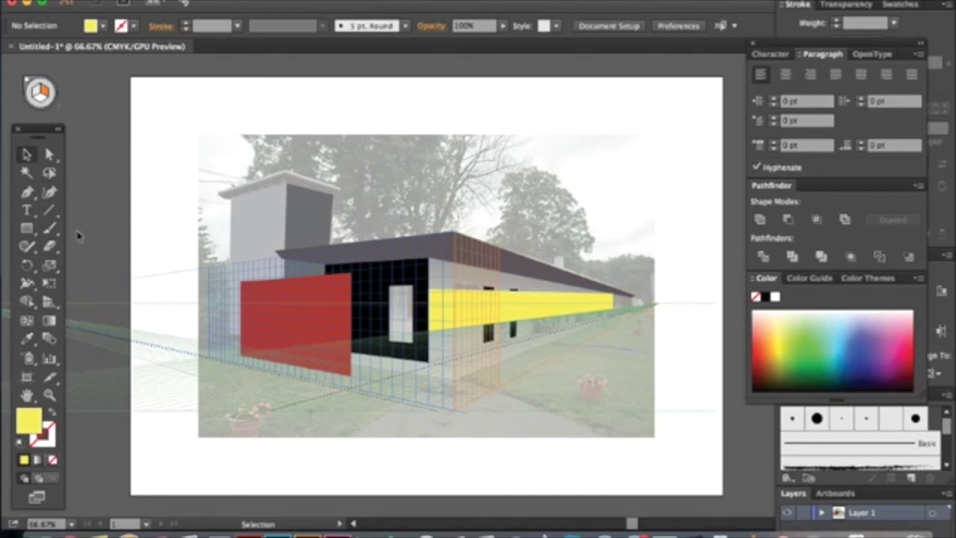
Step: Activate the horizontal grid plane and draw a light blue rectangle on the ground in front of the building corner
click(50, 304)
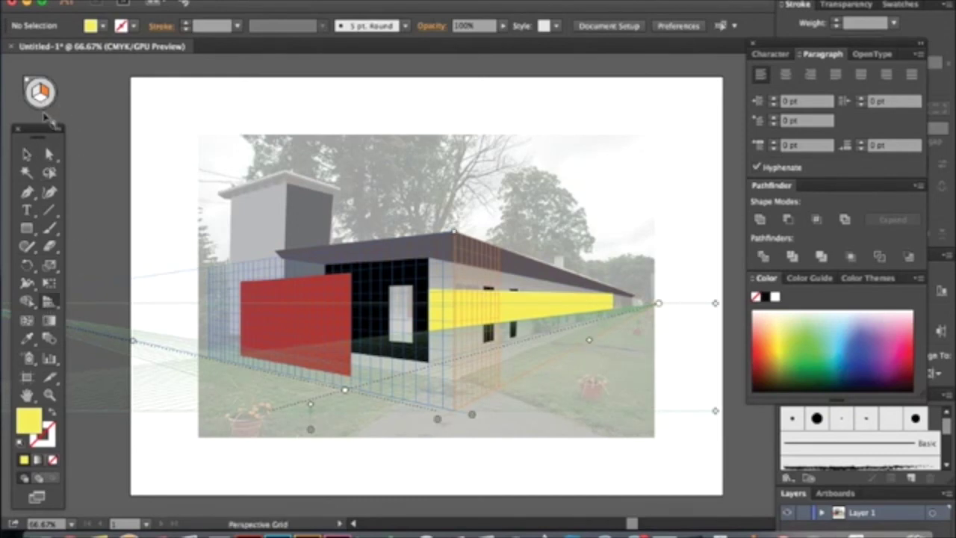
click(28, 229)
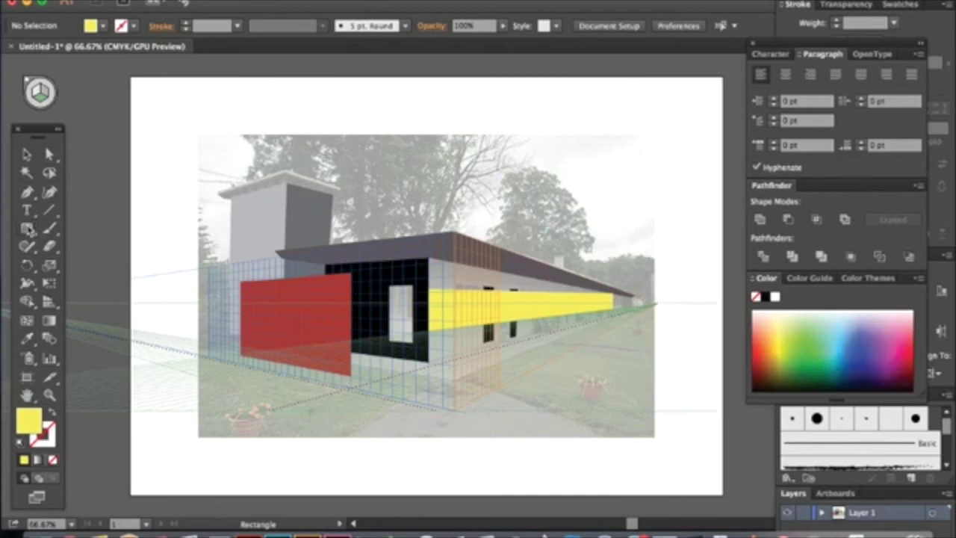
click(834, 333)
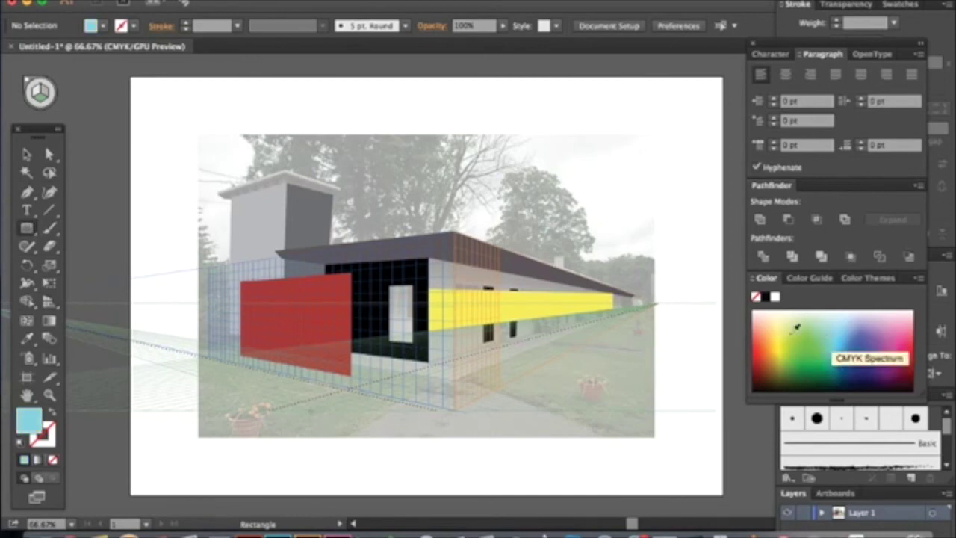
drag(400, 396, 431, 446)
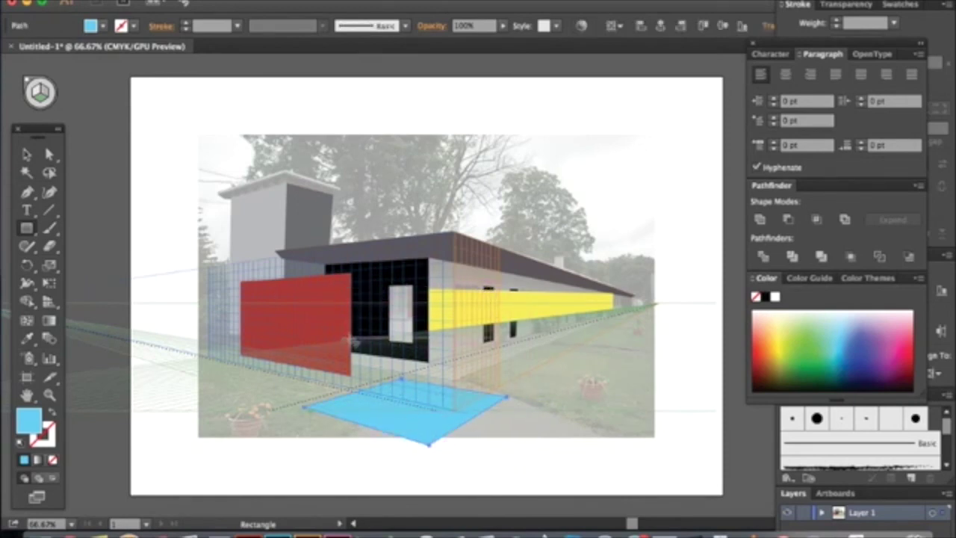
Step: Move the red rectangle over the black front wall and the blue one against its base, then clear the selection
click(27, 155)
drag(348, 282, 424, 270)
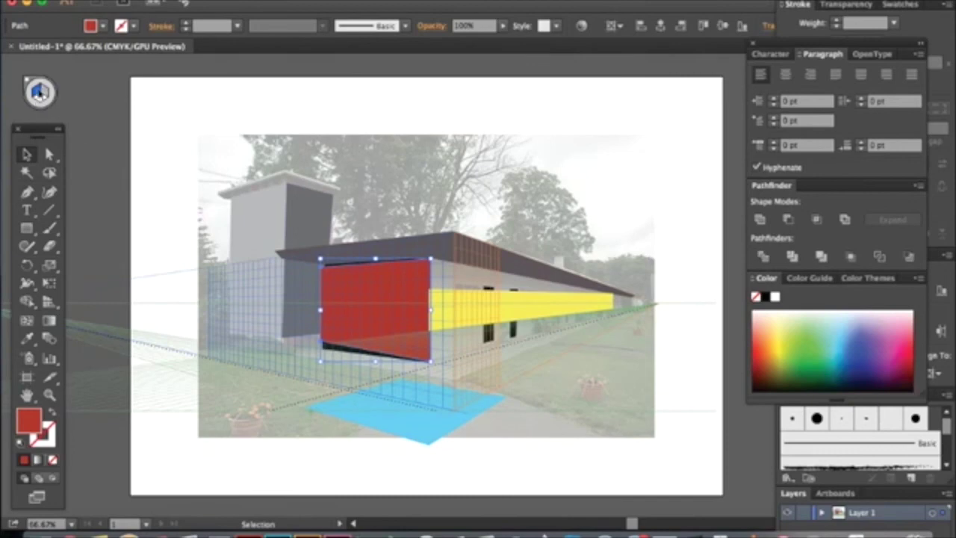
drag(429, 441, 360, 404)
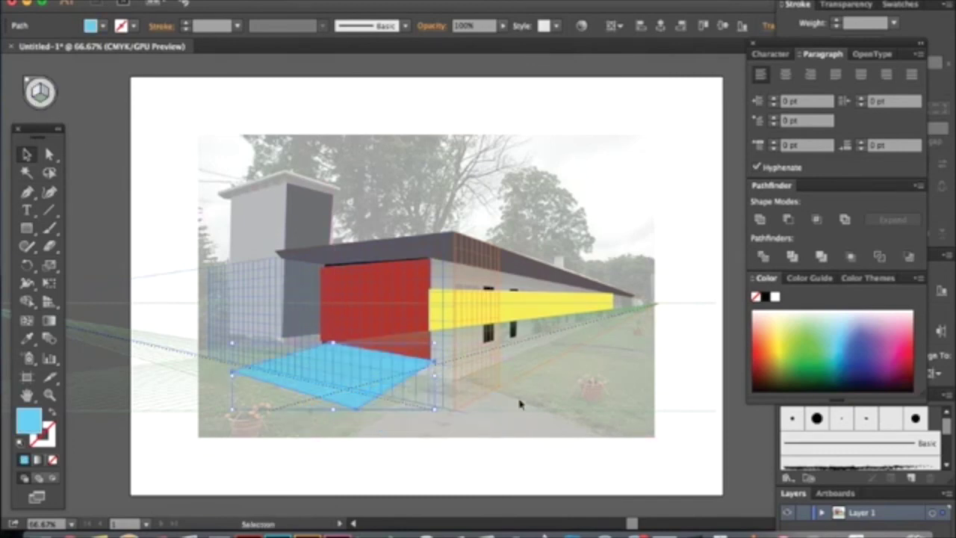
click(513, 404)
Step: Stretch the yellow rectangle down to the red rectangle's lower corner and up to near its upper corner
click(523, 326)
drag(524, 333, 520, 363)
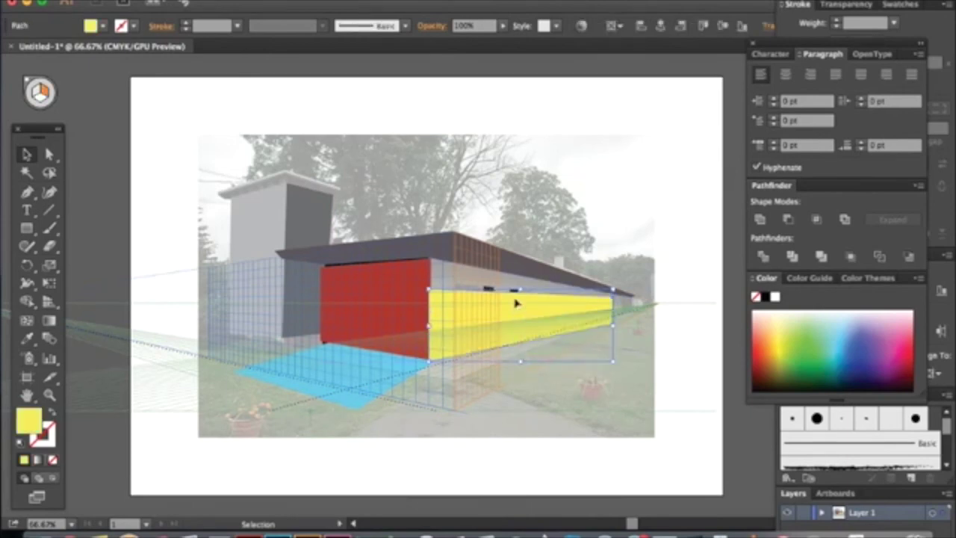
drag(522, 291, 521, 263)
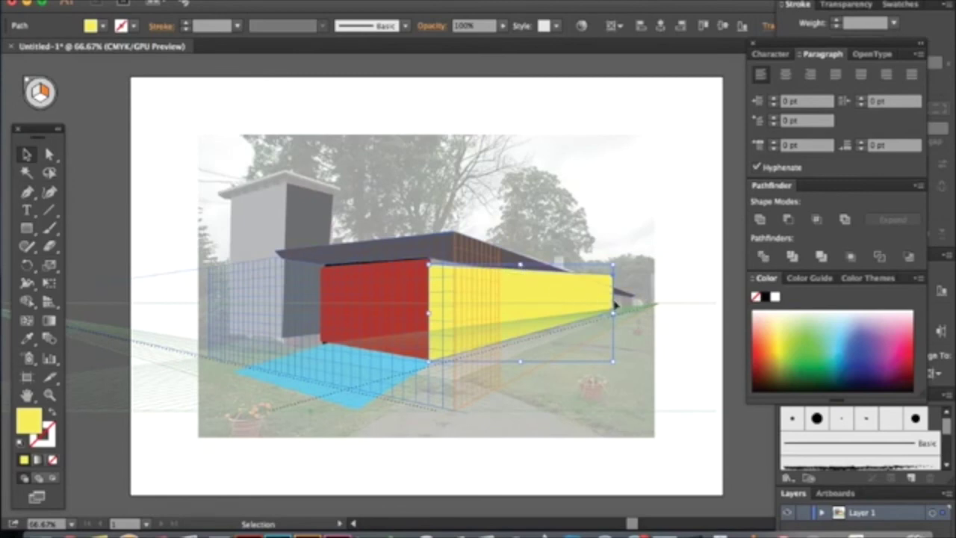
Step: With the Direct Selection tool, shift the yellow rectangle right and down, away from the red one, and deselect it
click(51, 154)
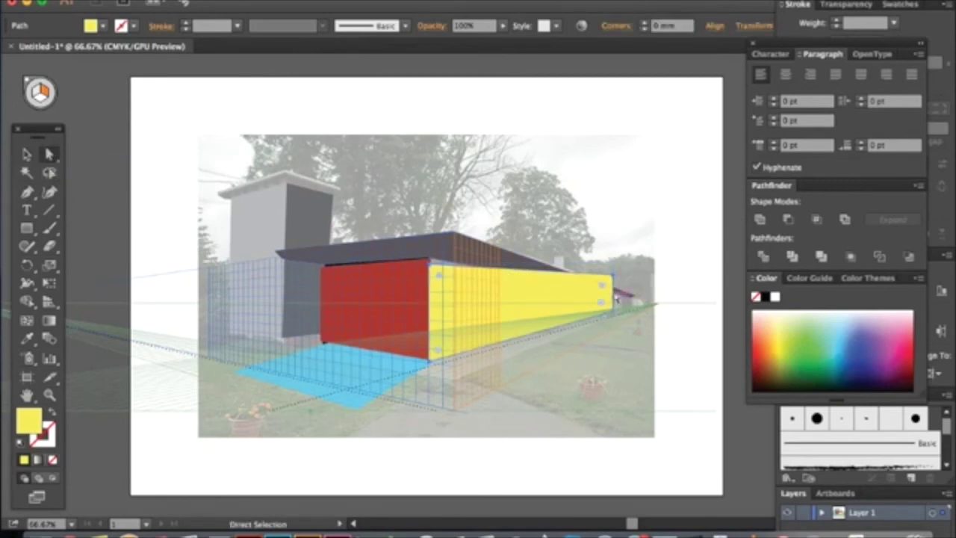
drag(613, 278, 628, 302)
click(603, 235)
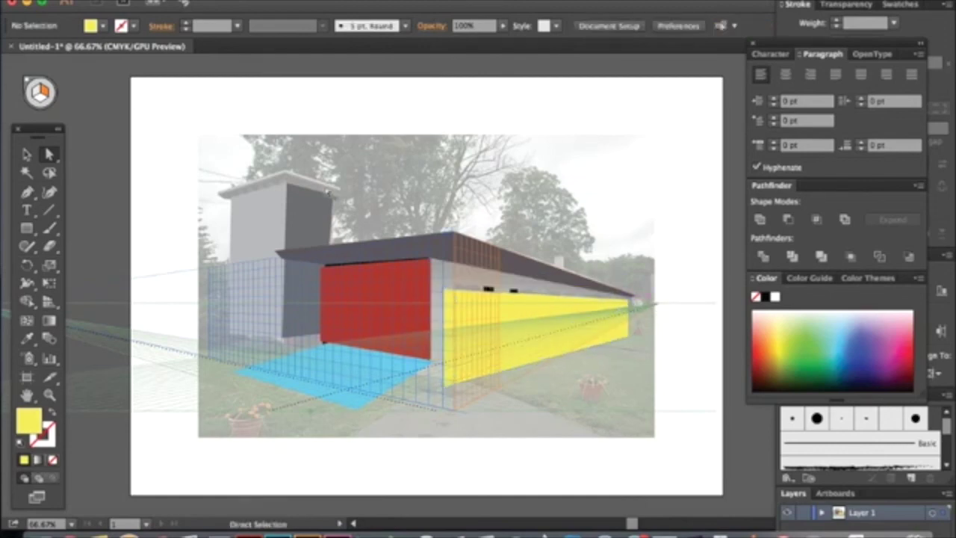